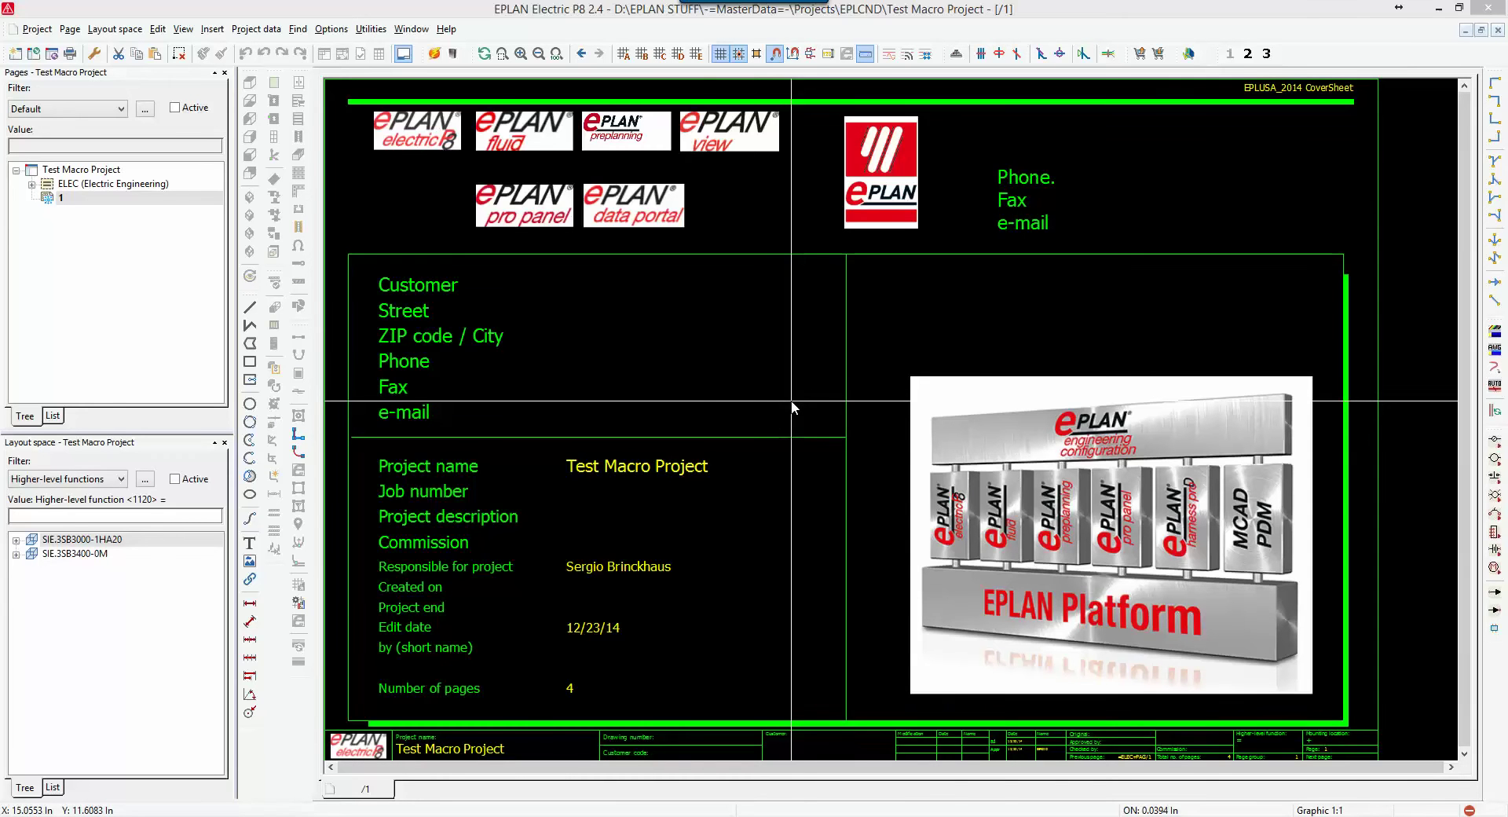
- Create page 2 in the Test Macro Project with the page type Schematic multi-line
{"action": "scroll", "coordinate": [792, 407], "scroll_direction": "down", "scroll_amount": 1}
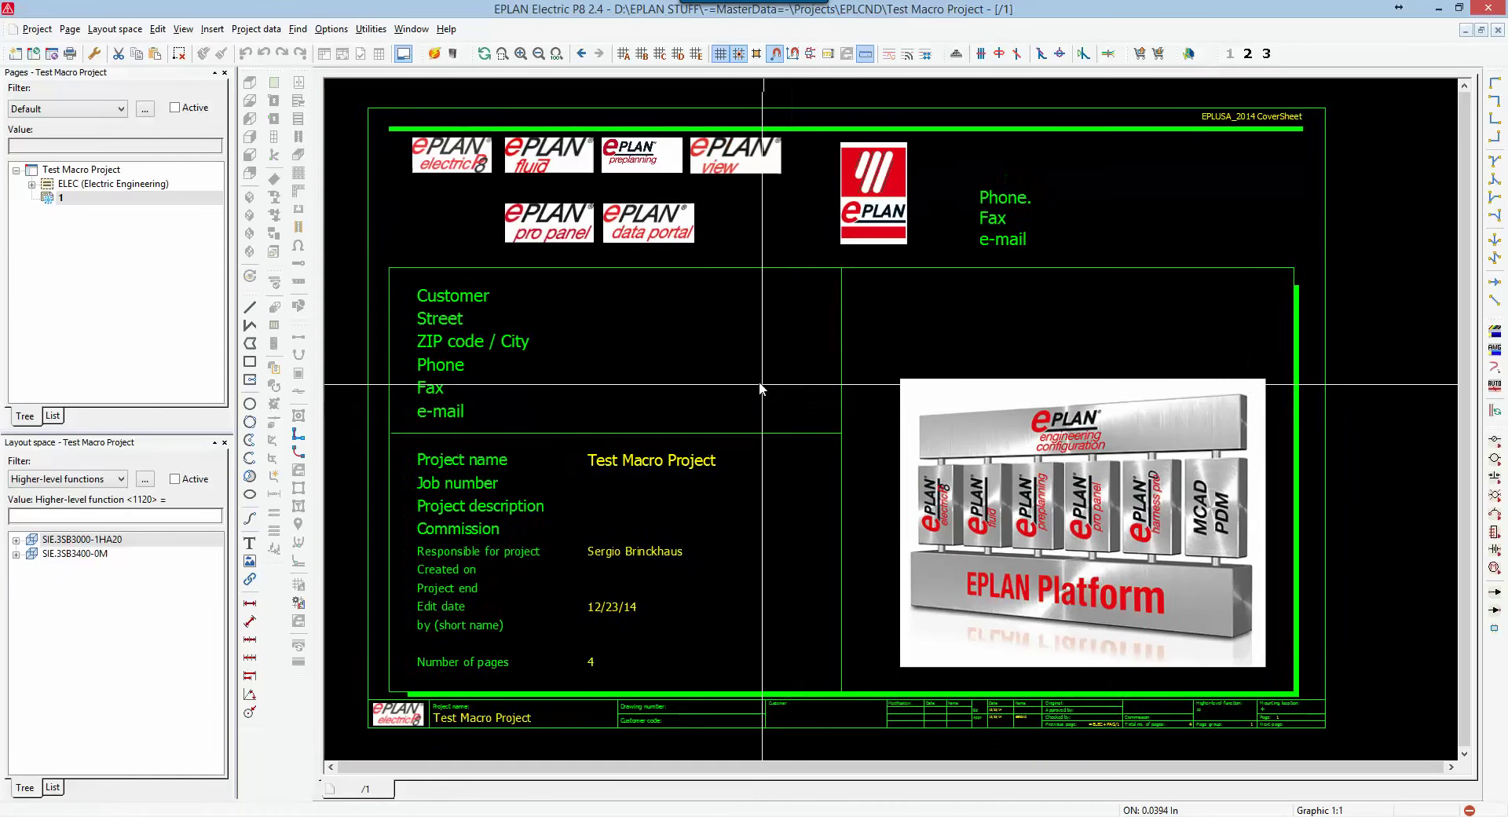
{"action": "scroll", "coordinate": [807, 390], "scroll_direction": "left", "scroll_amount": 1, "text": "shift"}
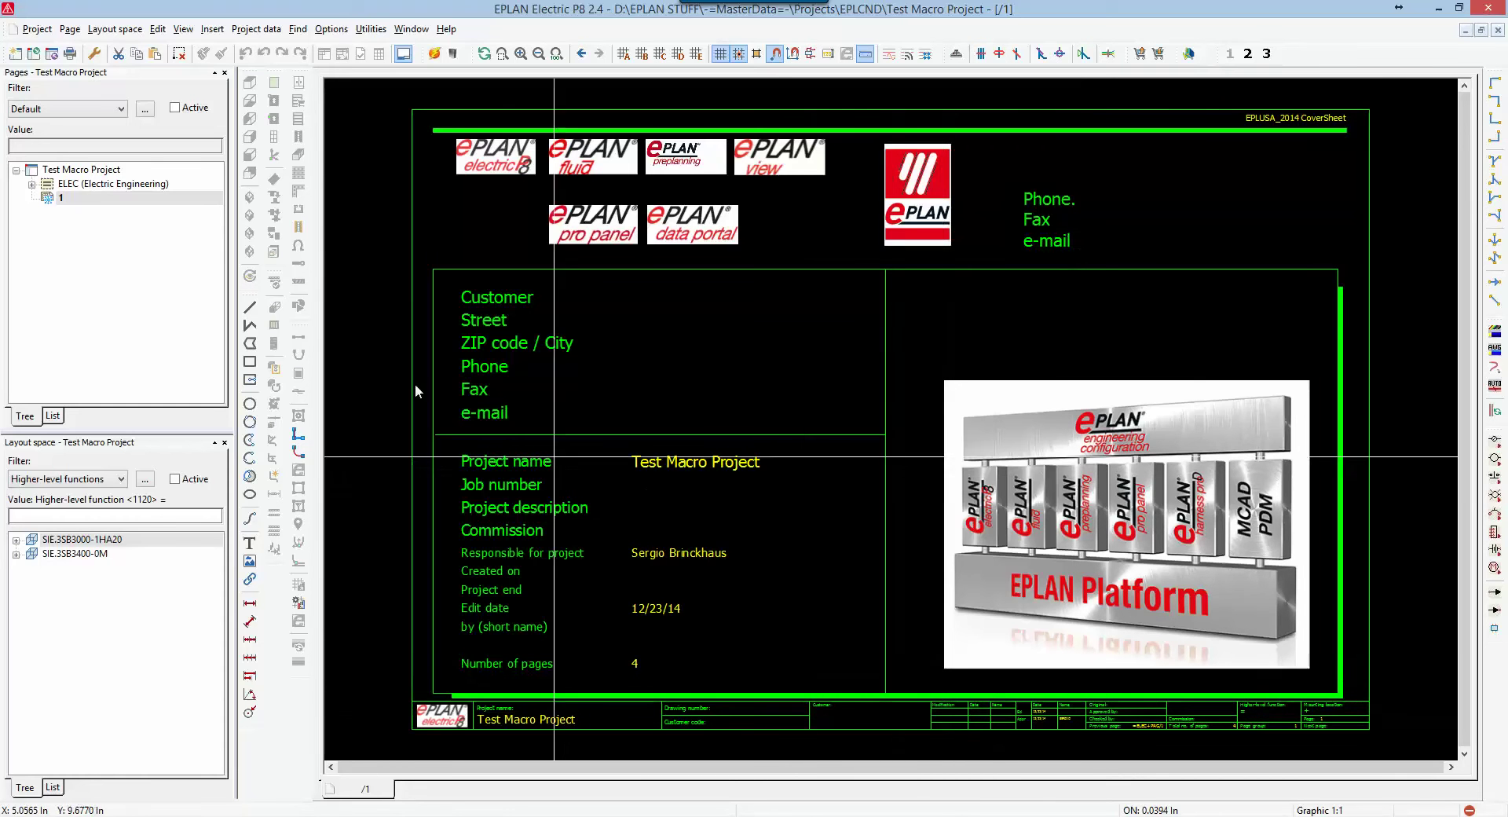
{"action": "right_click", "coordinate": [60, 201]}
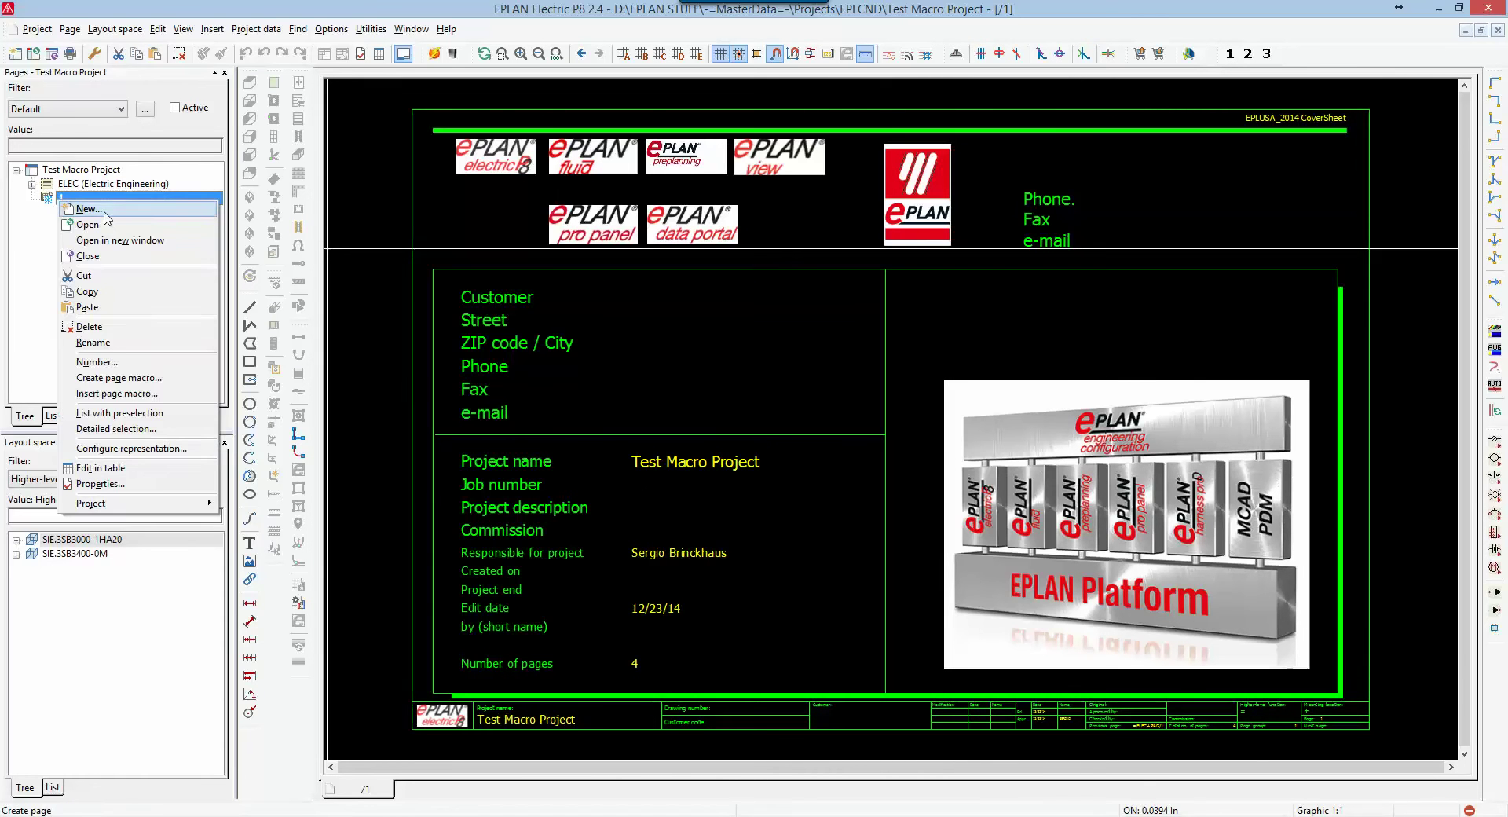
{"action": "left_click", "coordinate": [88, 209]}
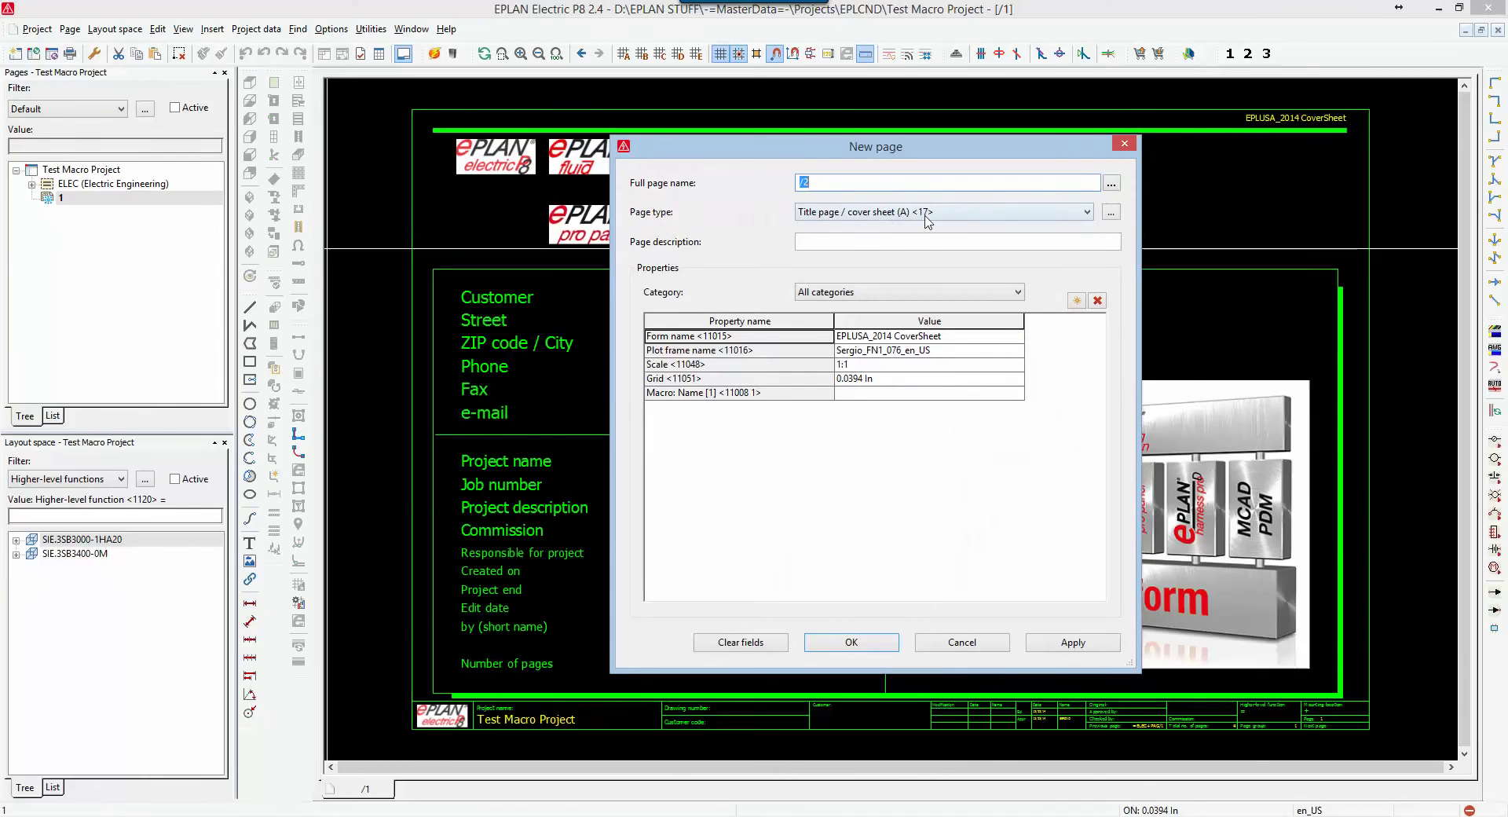
{"action": "left_click", "coordinate": [927, 220]}
{"action": "left_click", "coordinate": [898, 322]}
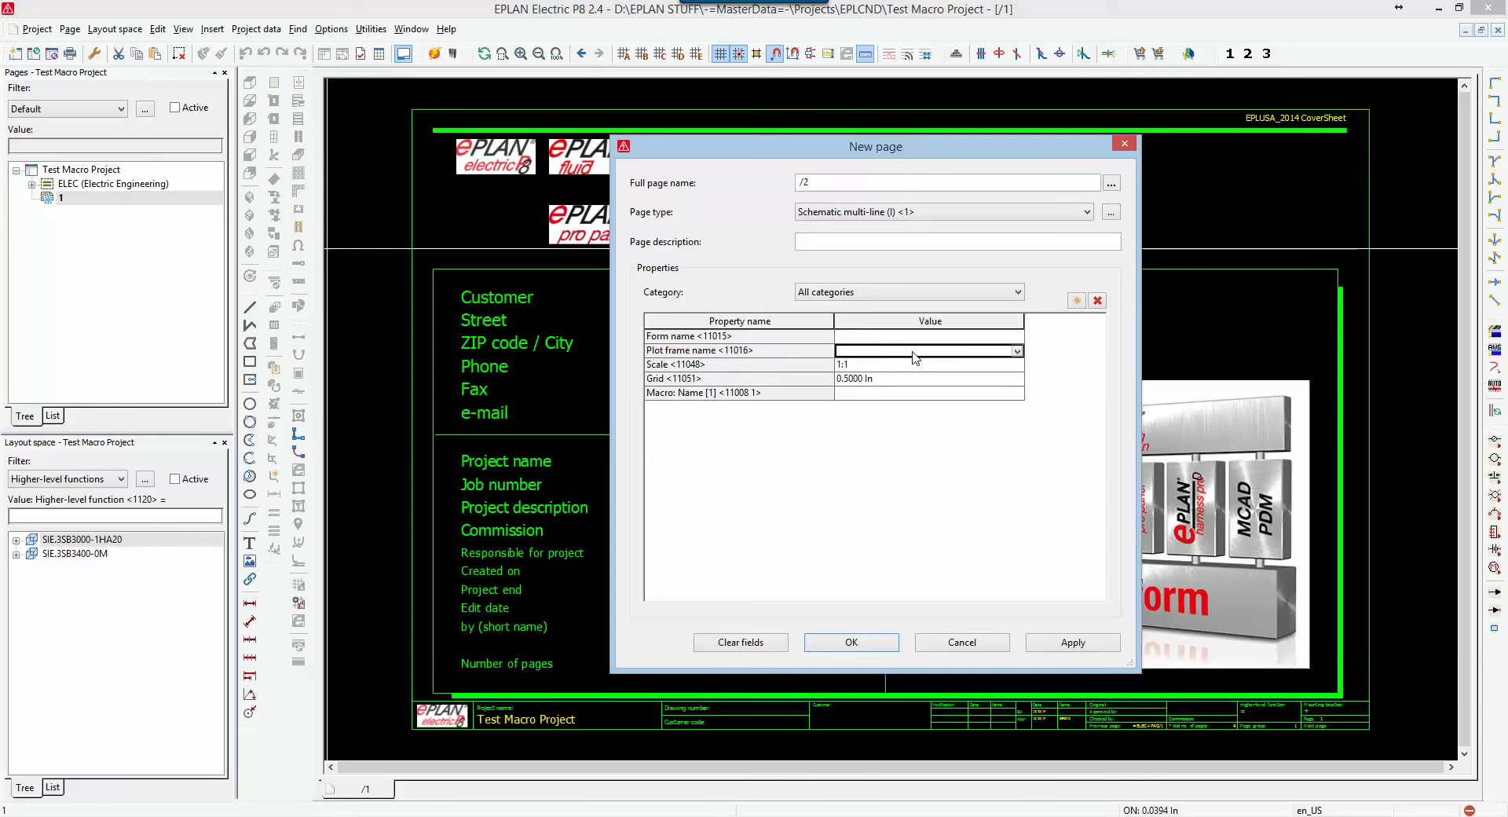
{"action": "left_click", "coordinate": [854, 641]}
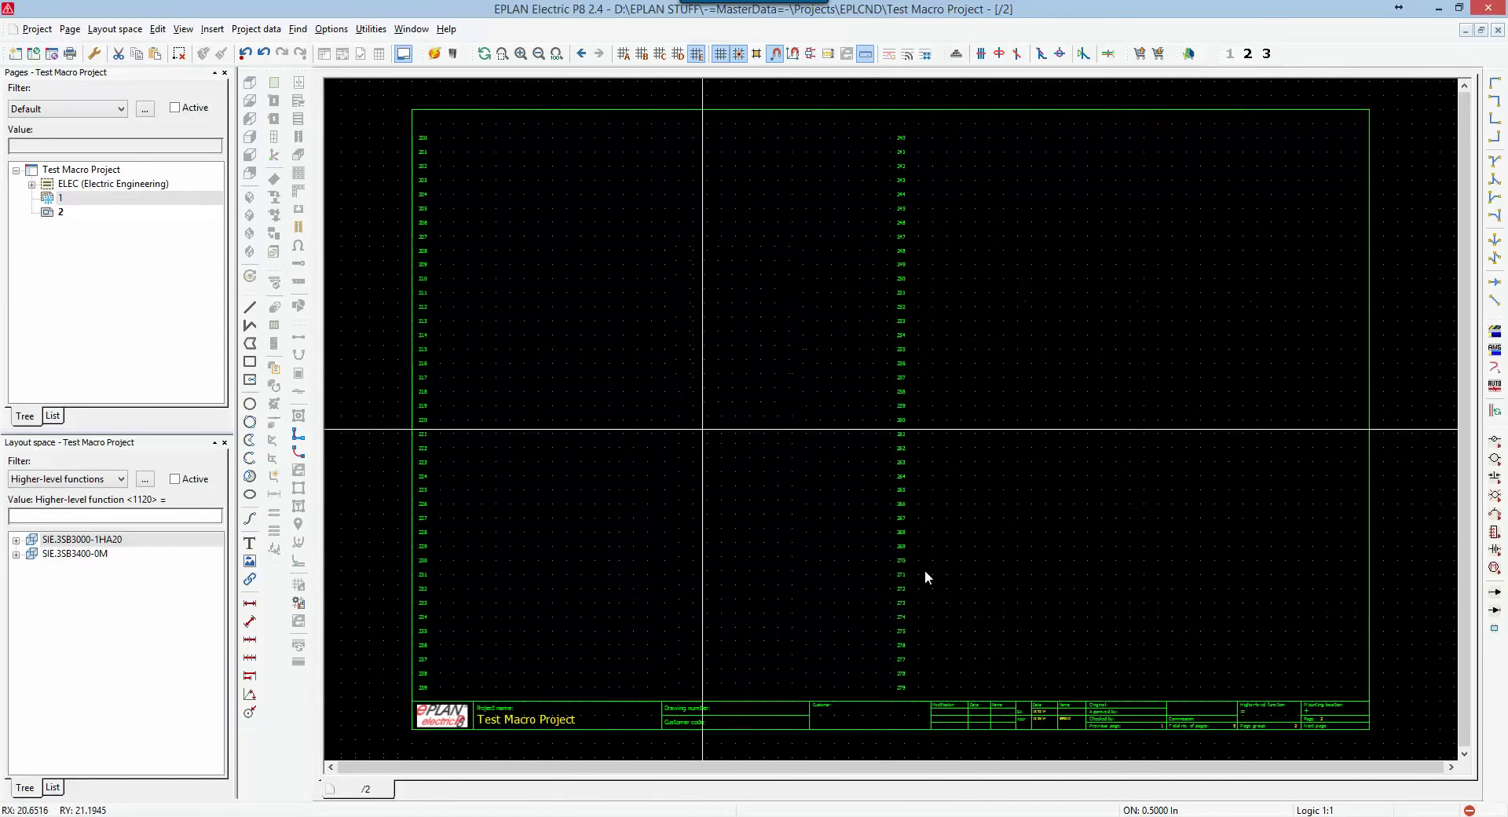
{"action": "left_click", "coordinate": [882, 127]}
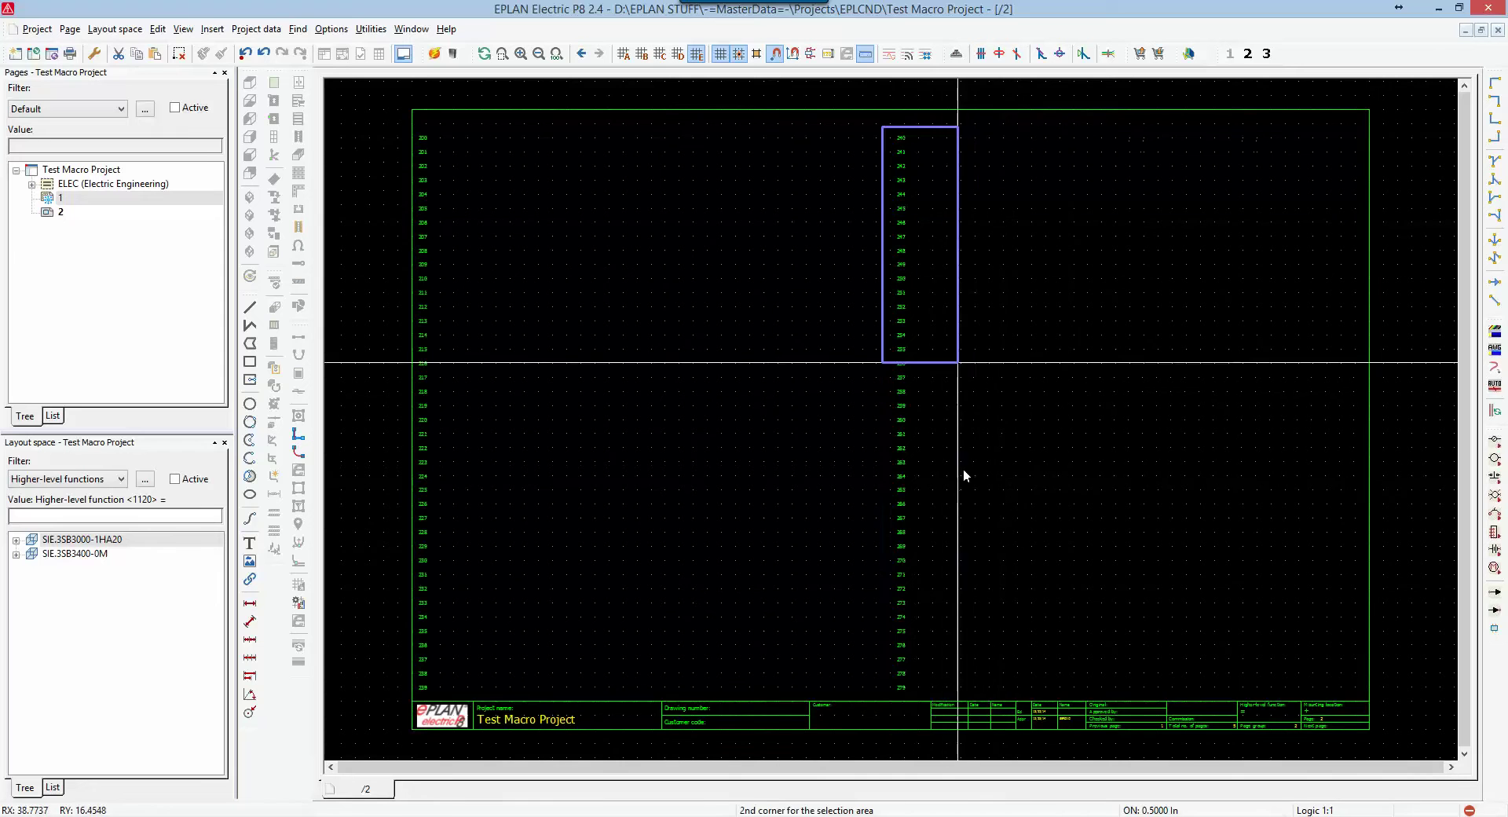
{"action": "left_click", "coordinate": [925, 696]}
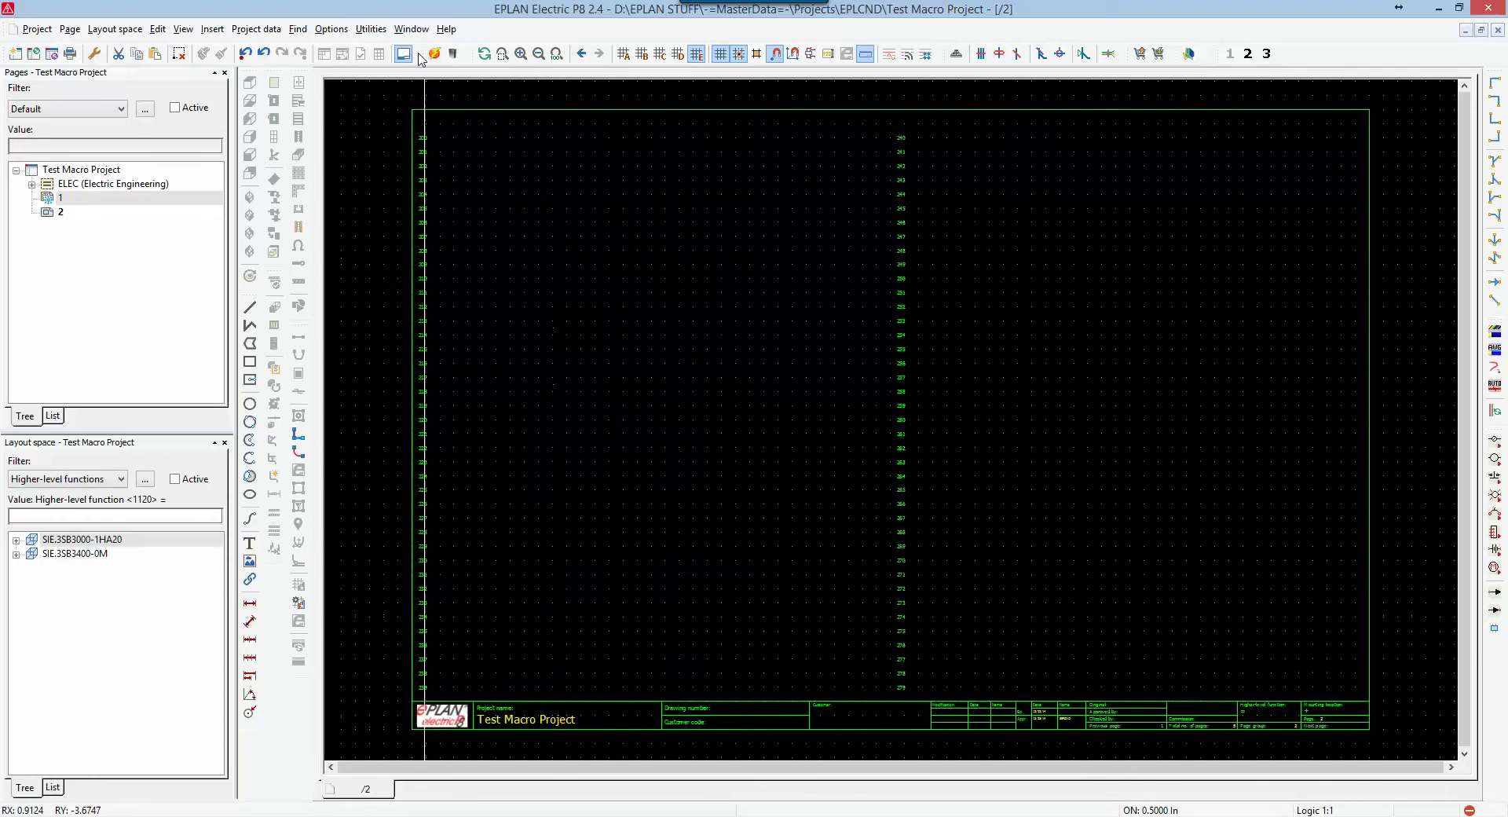
- Start copying a master data plot frame, choosing FN1_076_en_US.fn1 as the source
{"action": "left_click", "coordinate": [374, 32]}
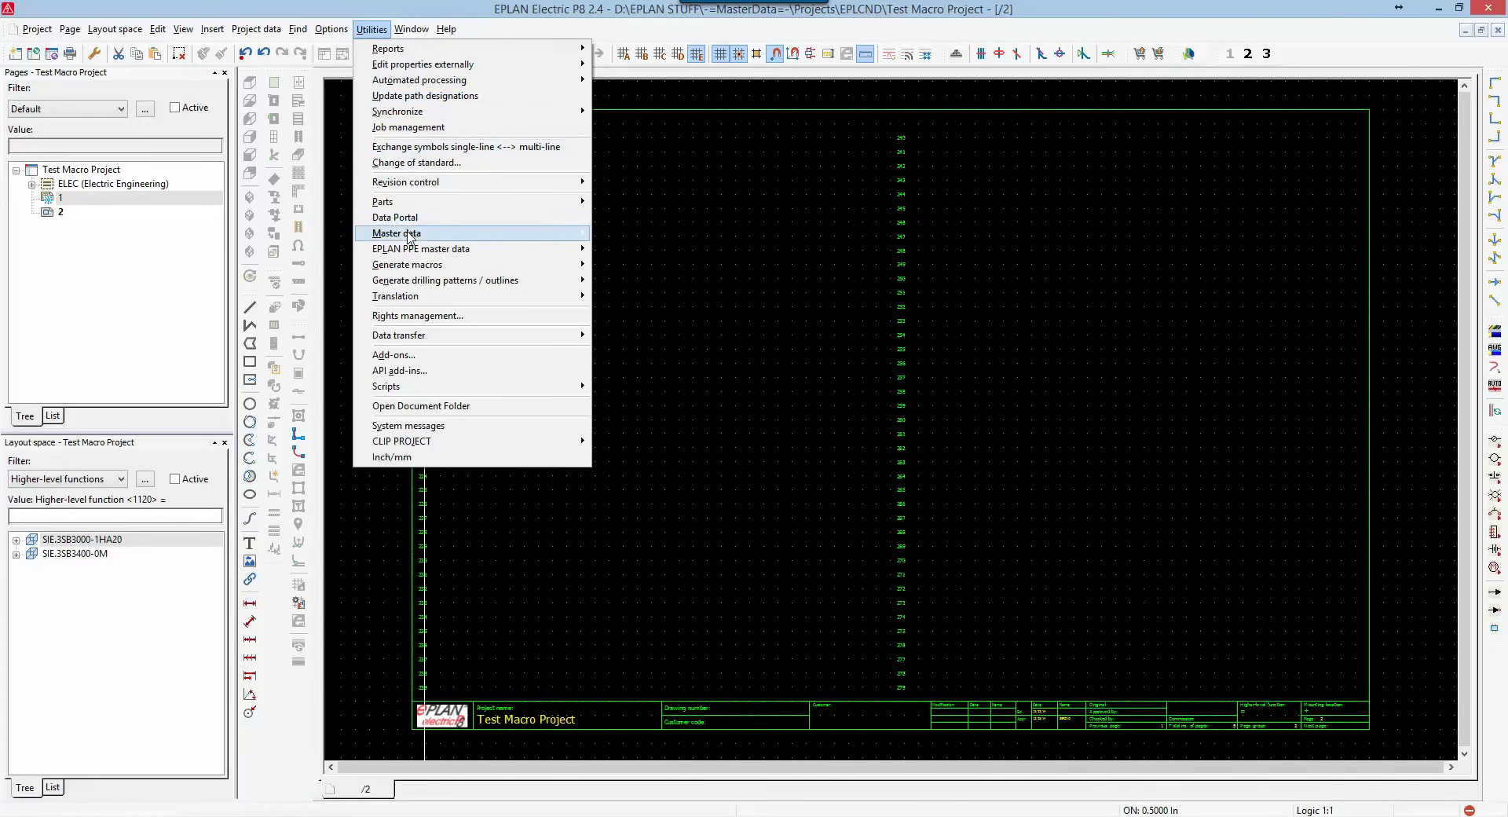
{"action": "mouse_move", "coordinate": [410, 235]}
{"action": "mouse_move", "coordinate": [744, 270]}
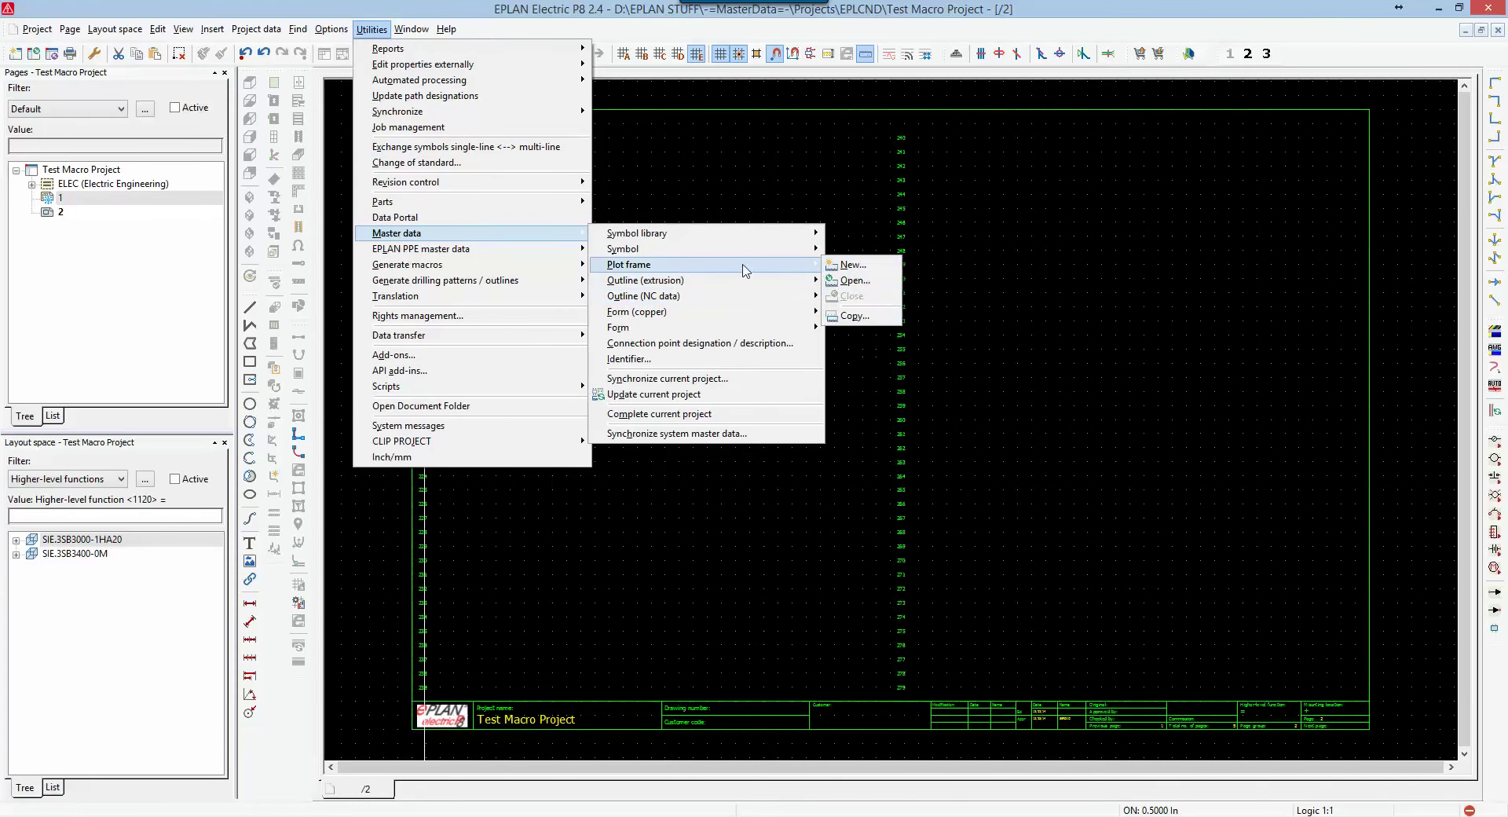
{"action": "left_click", "coordinate": [870, 316]}
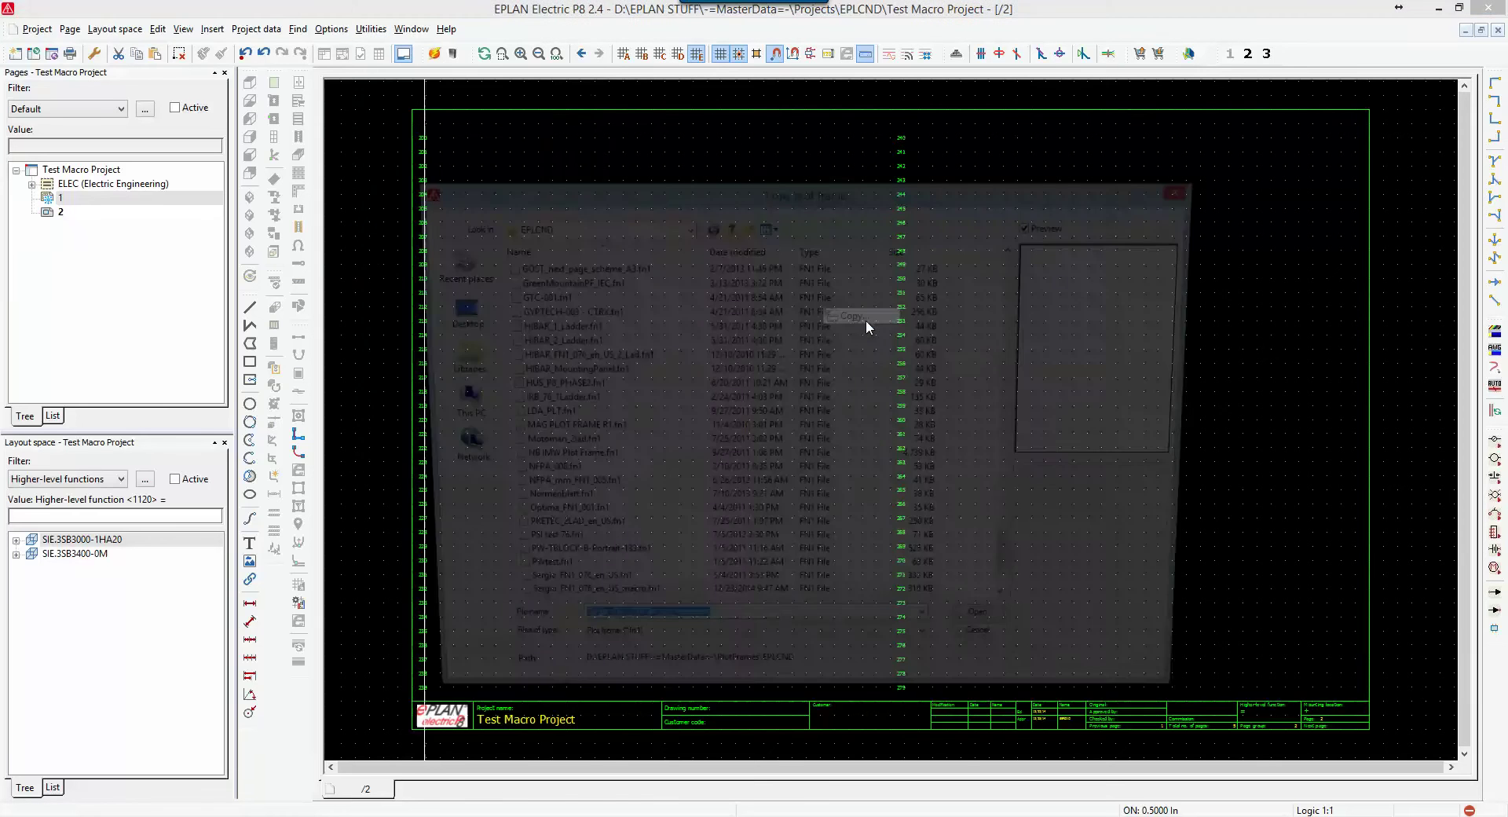
{"action": "left_click", "coordinate": [620, 473]}
{"action": "scroll", "coordinate": [577, 371], "scroll_direction": "up", "scroll_amount": 15}
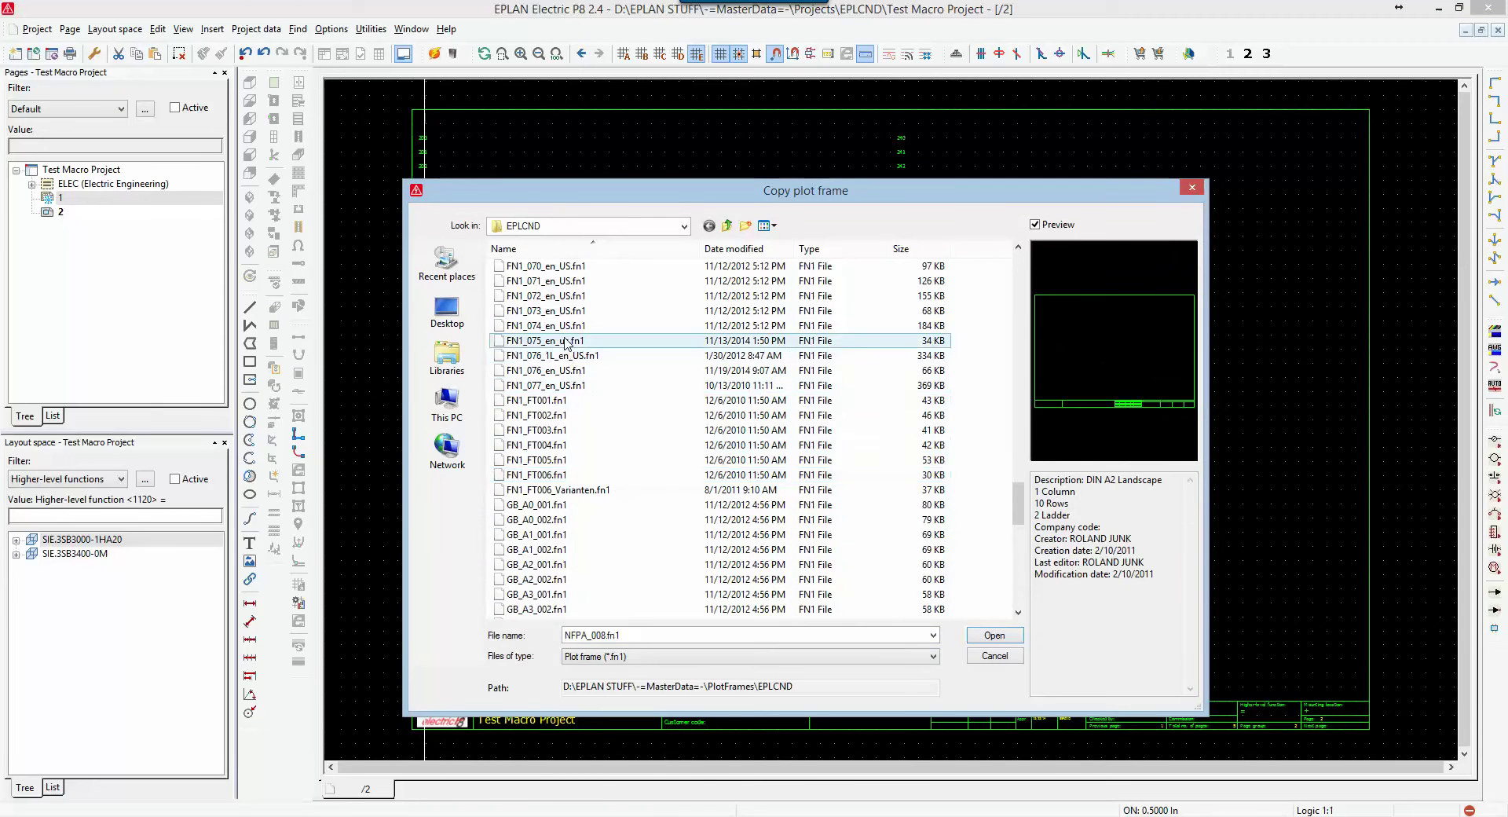
{"action": "left_click", "coordinate": [561, 370]}
{"action": "left_click", "coordinate": [995, 635]}
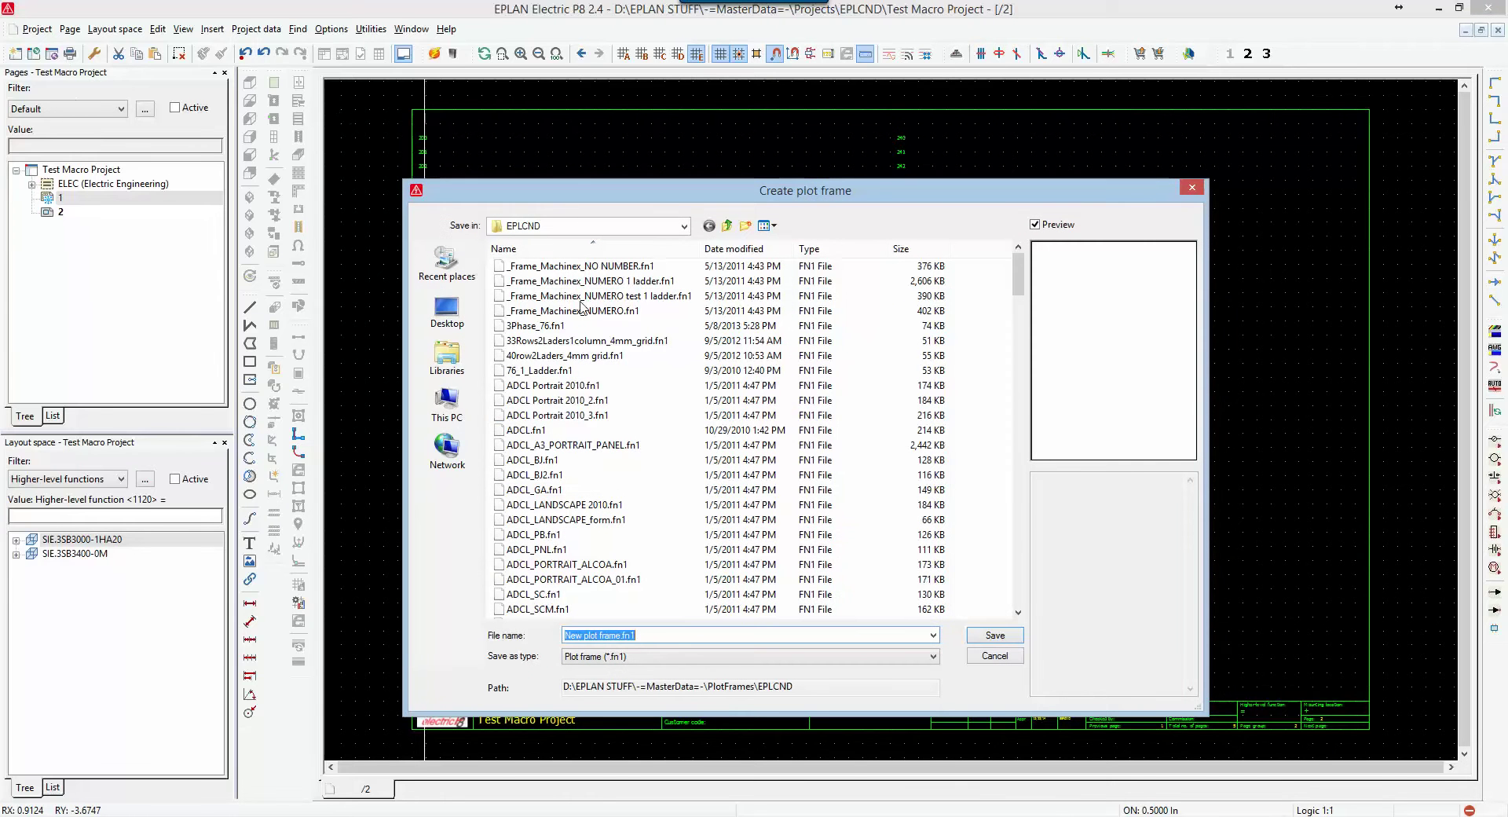
- Save the plot frame copy as FN1_076_en_US_1Ladder.fn1 in the EPLCND folder
{"action": "left_click", "coordinate": [636, 550]}
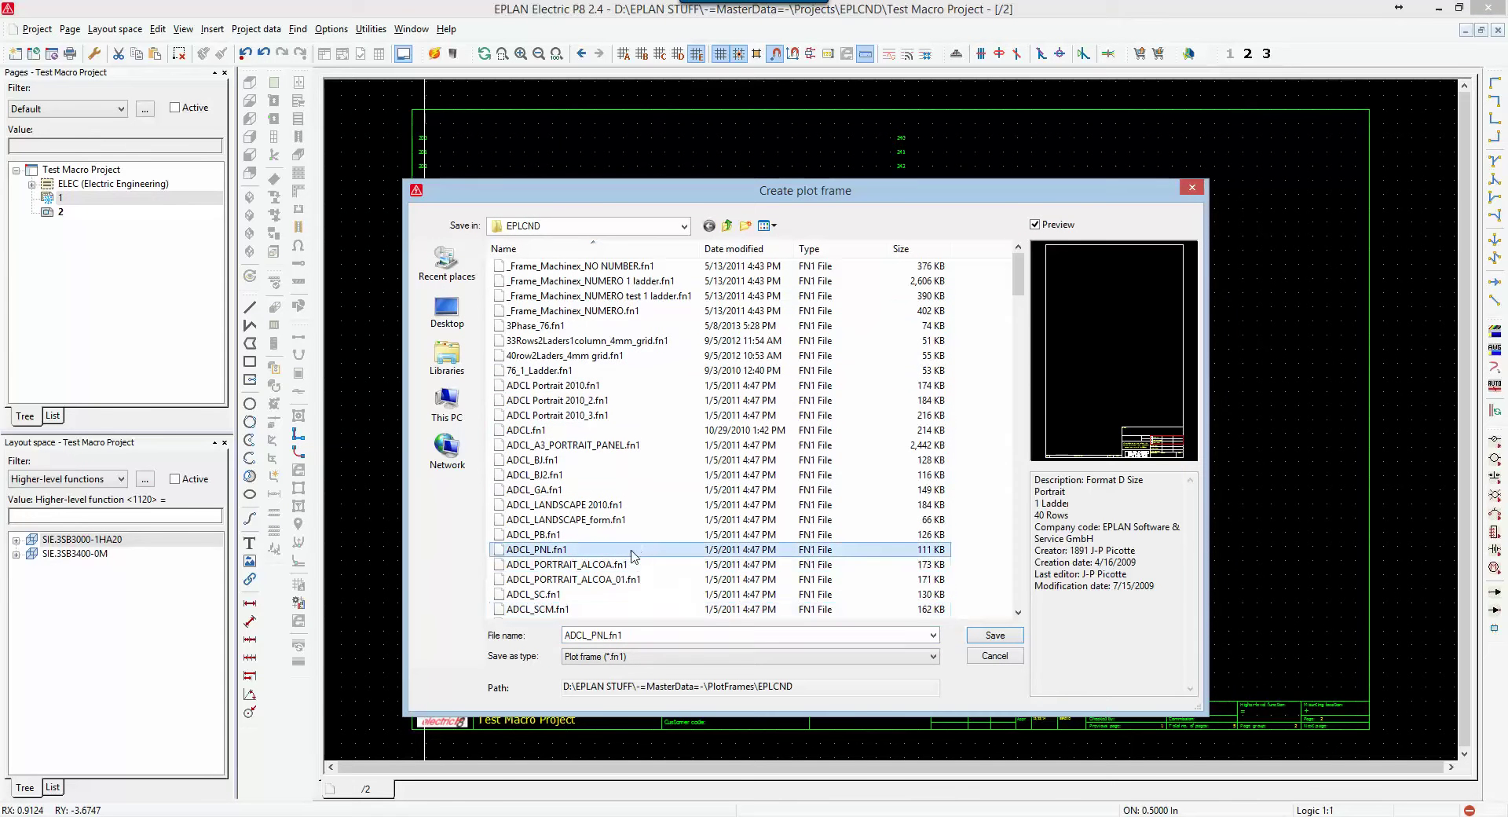
{"action": "left_click", "coordinate": [586, 476]}
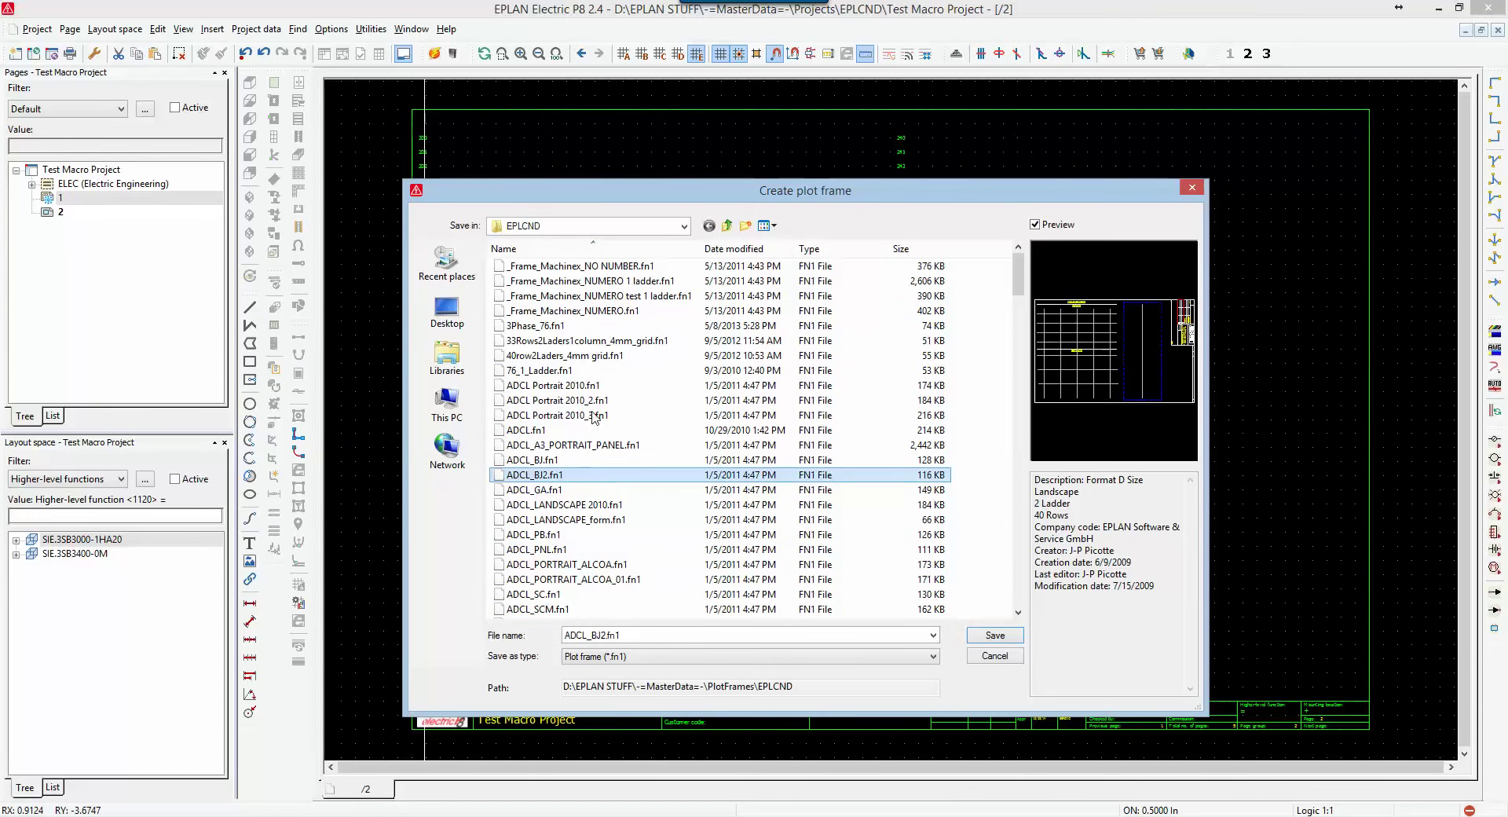
{"action": "left_click", "coordinate": [592, 373]}
{"action": "scroll", "coordinate": [762, 325], "scroll_direction": "down", "scroll_amount": 20}
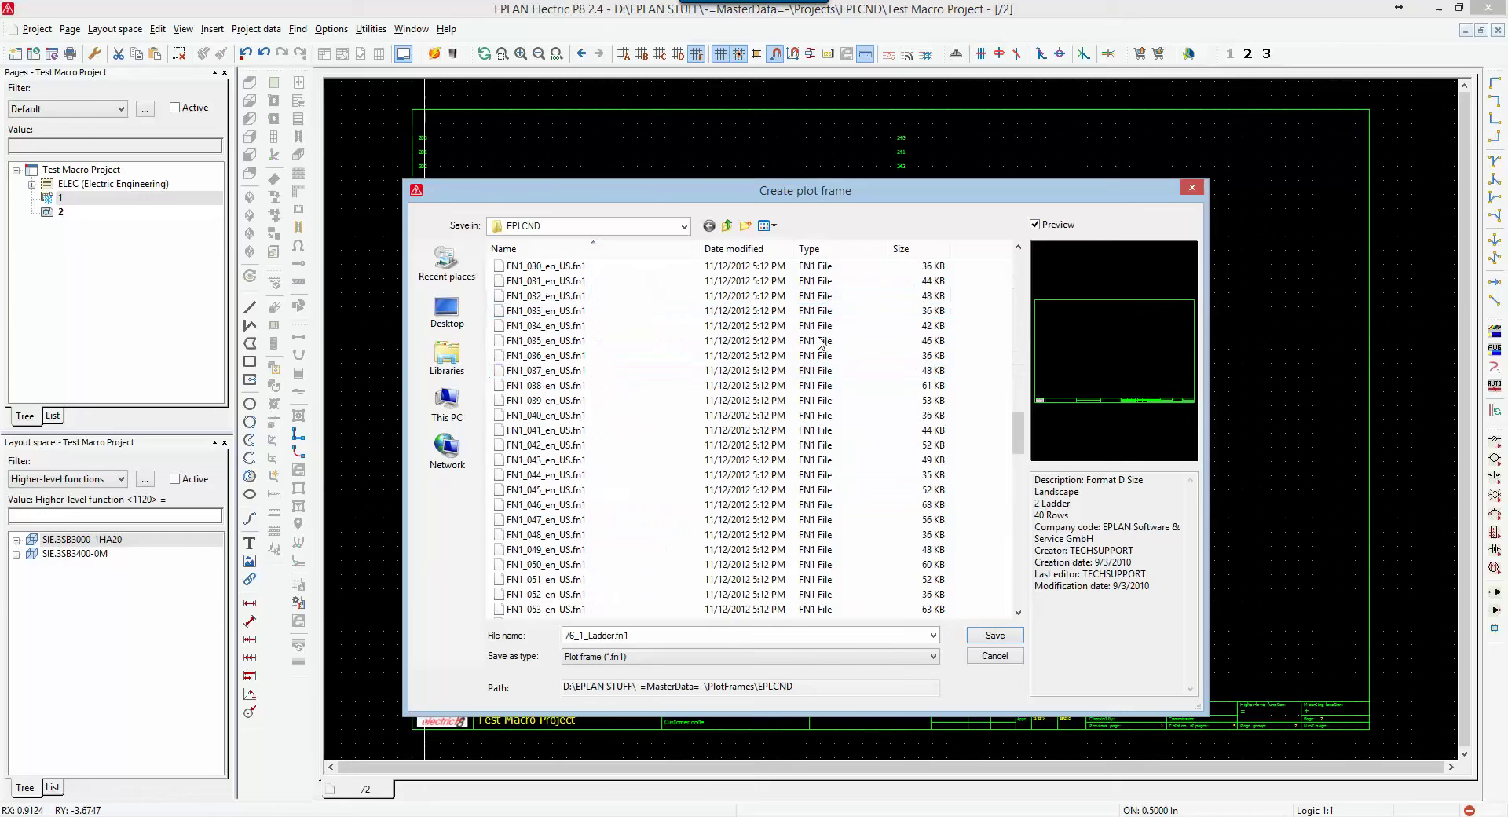
{"action": "scroll", "coordinate": [762, 393], "scroll_direction": "down", "scroll_amount": 4}
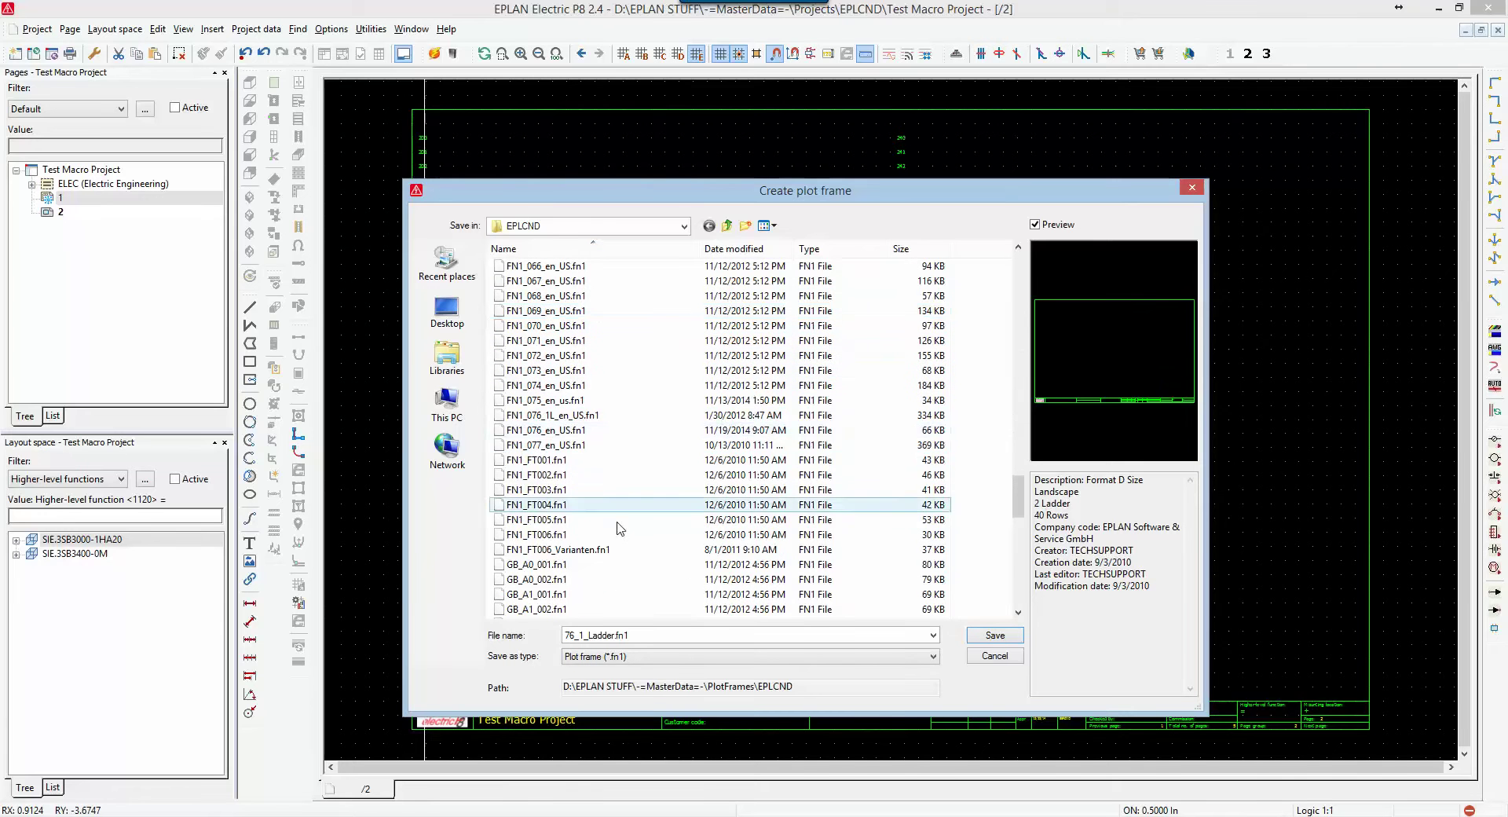
{"action": "left_click", "coordinate": [562, 431]}
{"action": "left_click", "coordinate": [669, 635]}
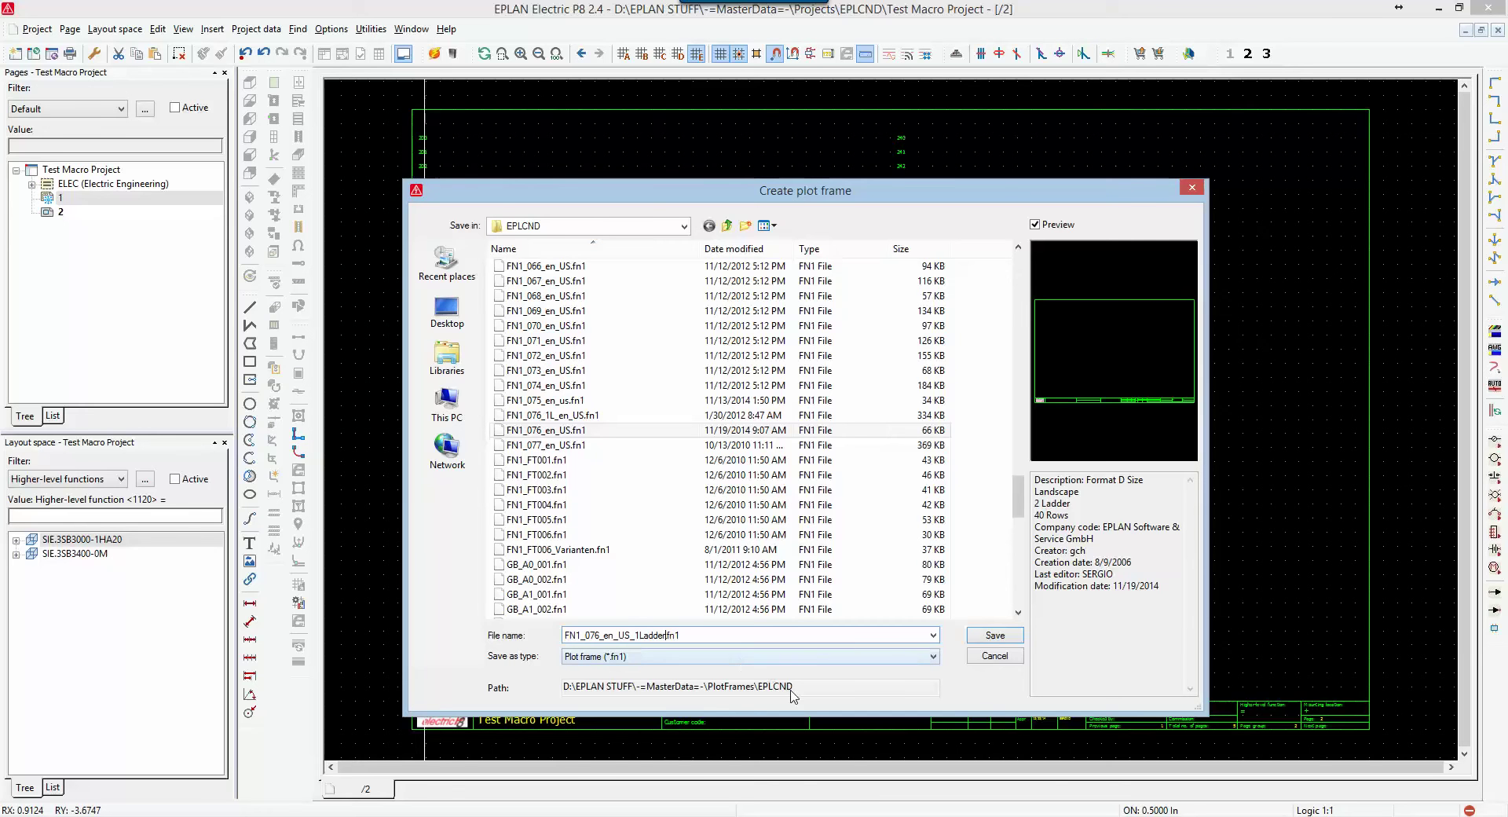
{"action": "left_click", "coordinate": [995, 636]}
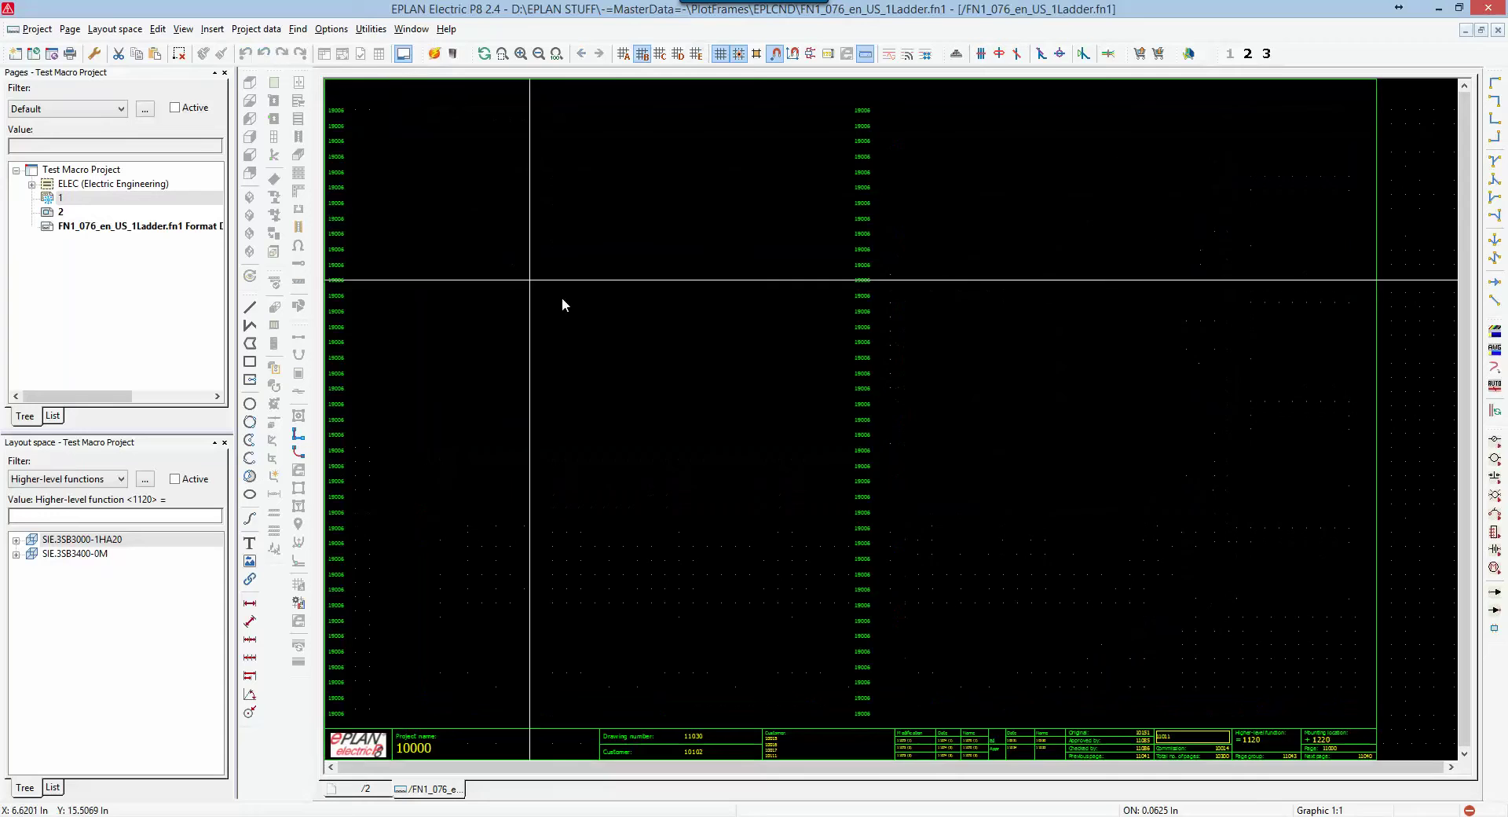
- Select the copied plot frame among the project's pages and set its drawing grid to 0.5000 in
{"action": "scroll", "coordinate": [621, 330], "scroll_direction": "down", "scroll_amount": 1}
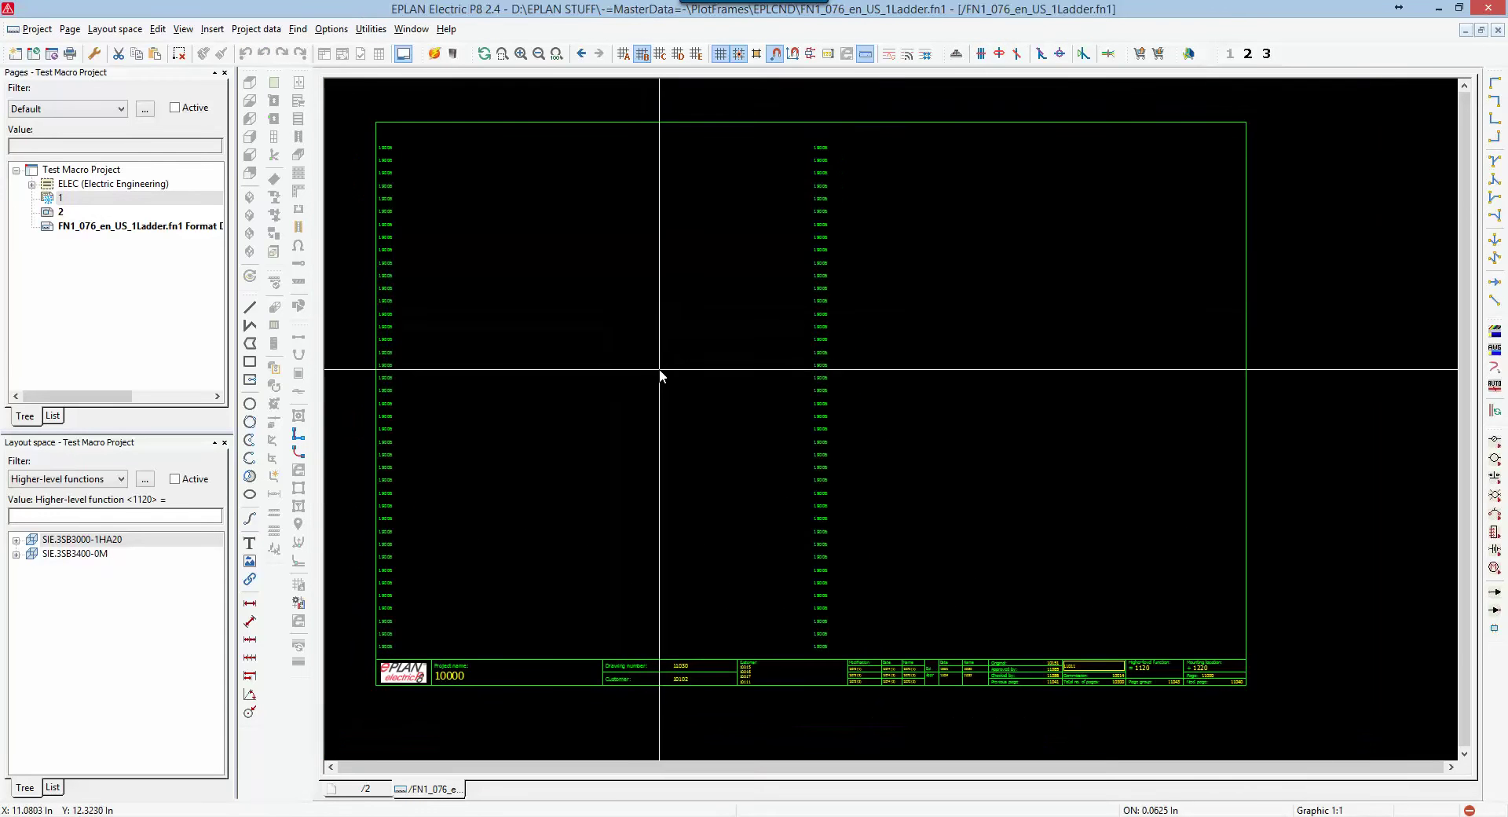
{"action": "left_click", "coordinate": [66, 227]}
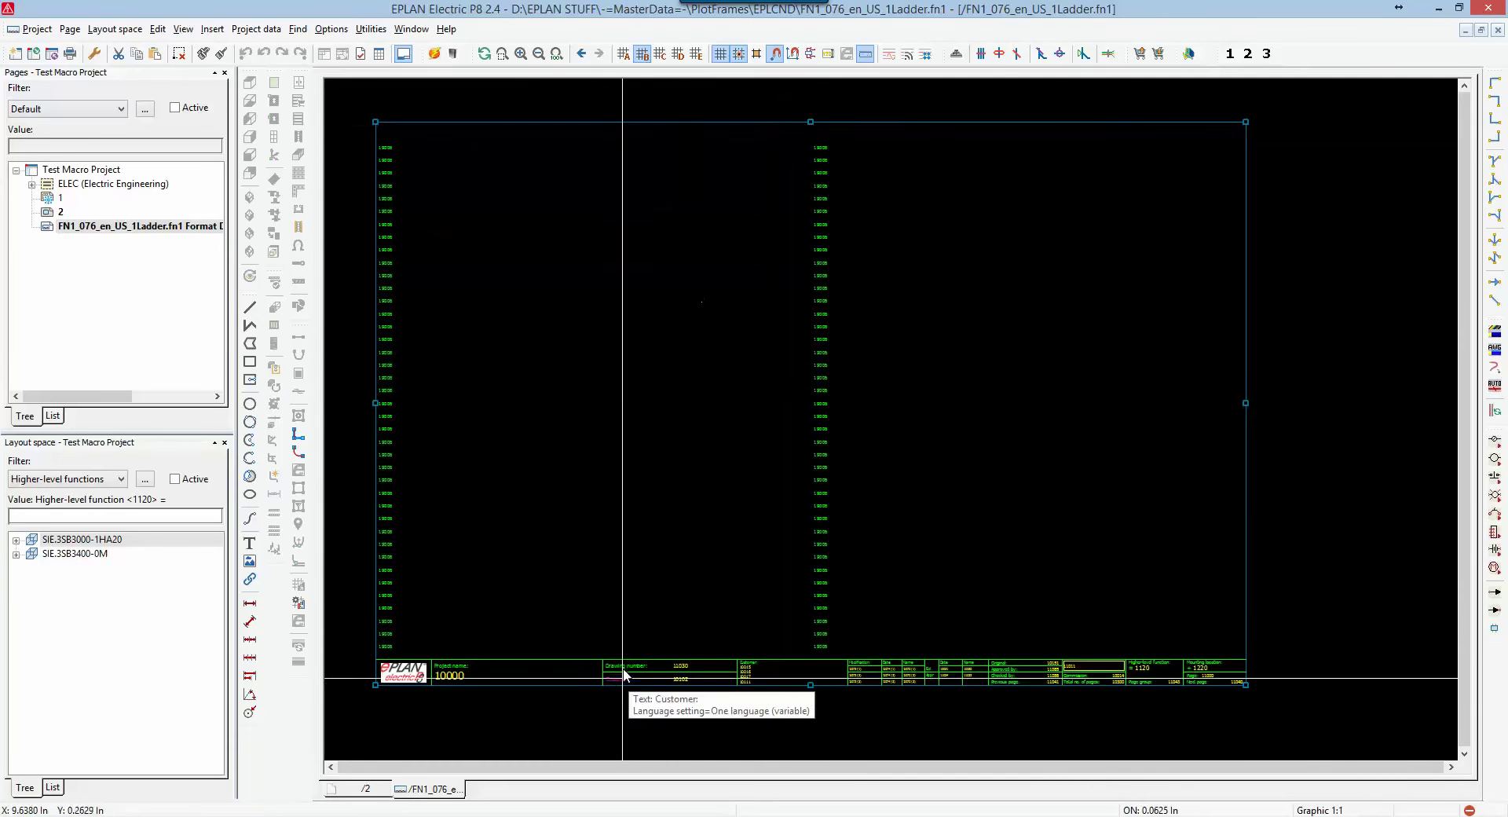
{"action": "scroll", "coordinate": [624, 677], "scroll_direction": "up", "scroll_amount": 2}
{"action": "scroll", "coordinate": [706, 684], "scroll_direction": "down", "scroll_amount": 3}
{"action": "scroll", "coordinate": [633, 652], "scroll_direction": "up", "scroll_amount": 2}
{"action": "scroll", "coordinate": [491, 648], "scroll_direction": "up", "scroll_amount": 4}
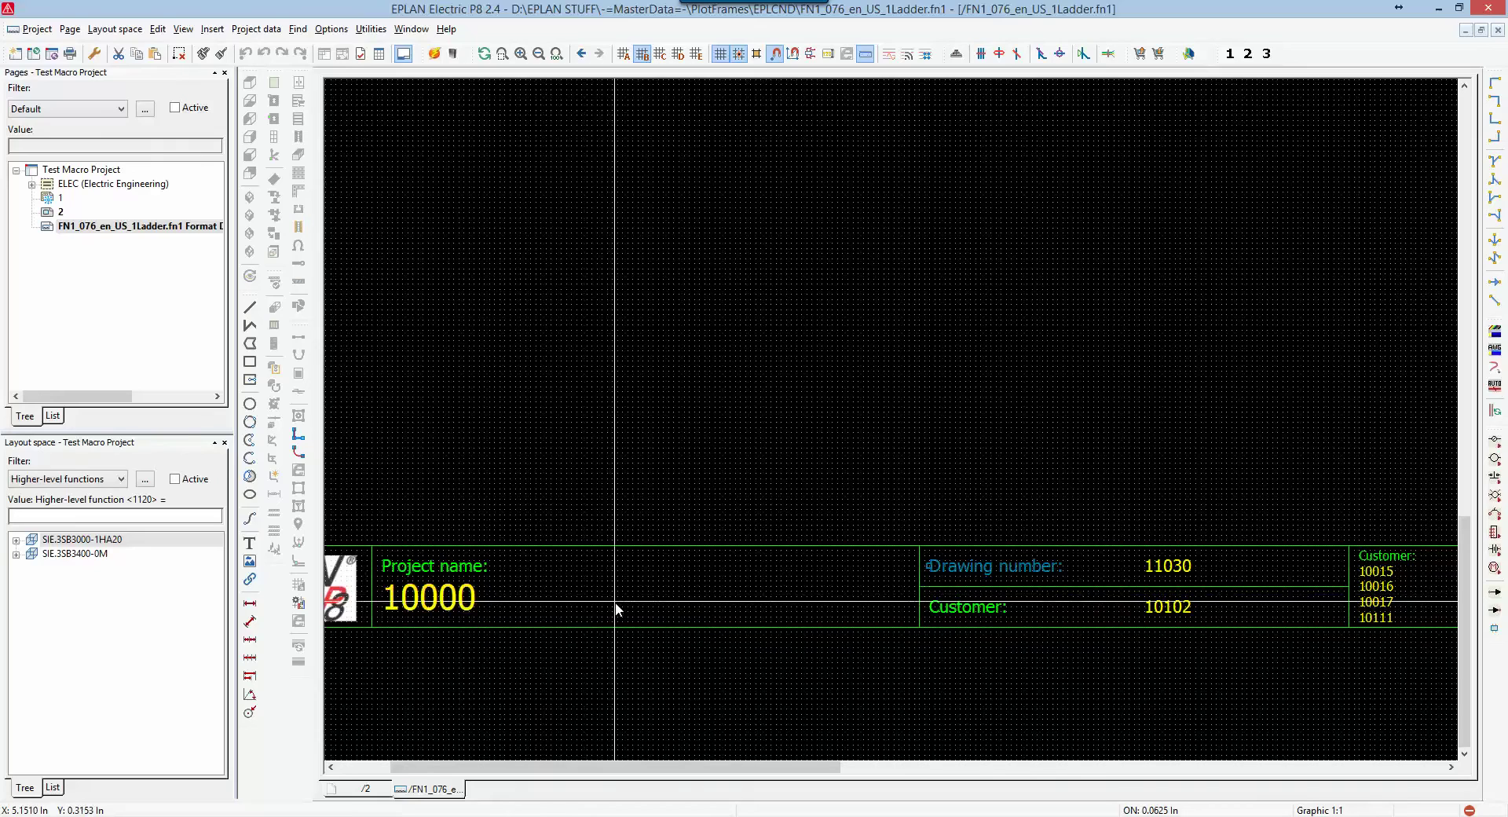
{"action": "scroll", "coordinate": [616, 606], "scroll_direction": "down", "scroll_amount": 3}
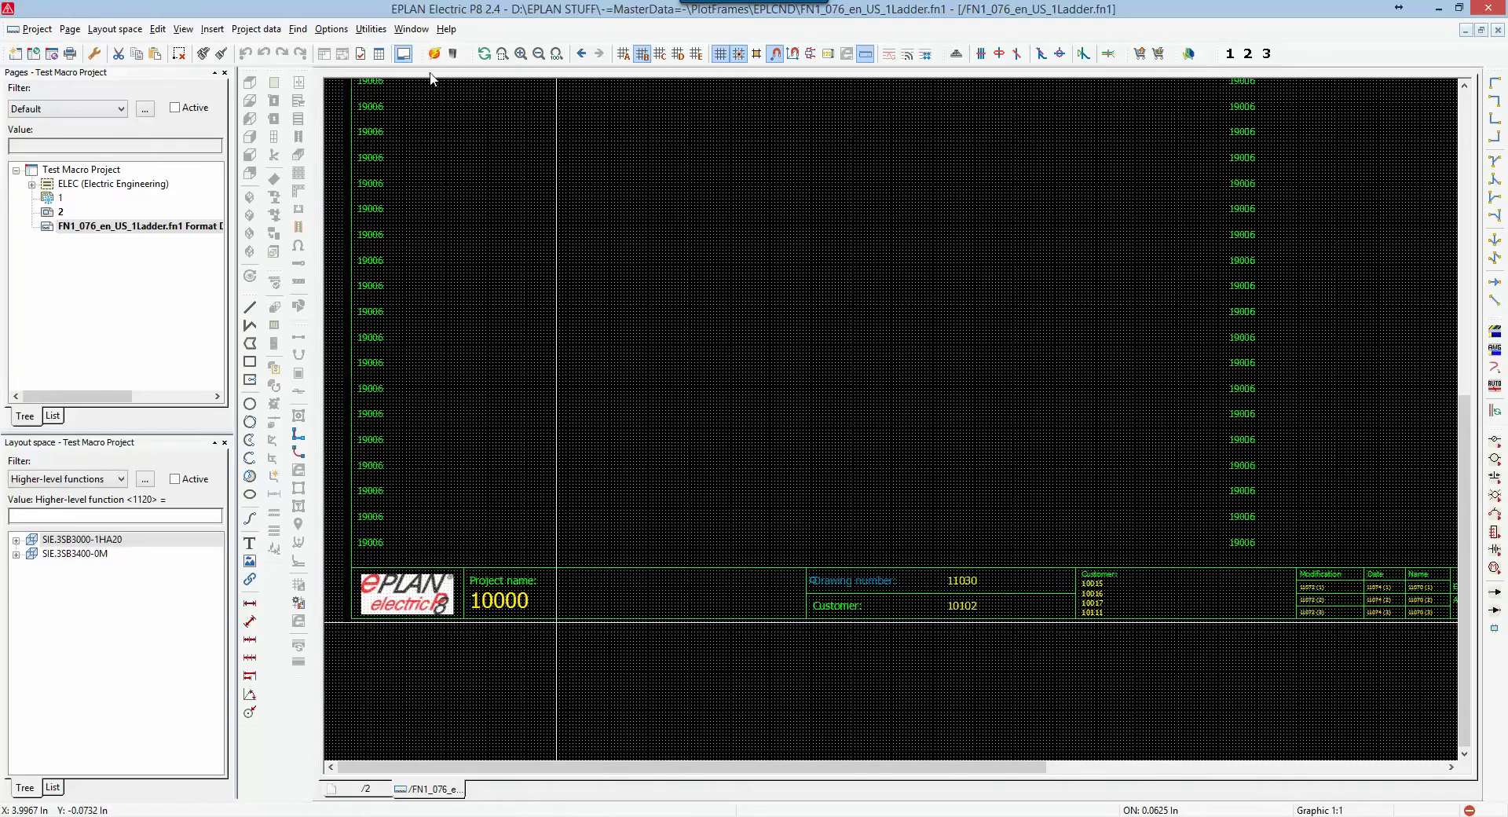
{"action": "left_click", "coordinate": [695, 53]}
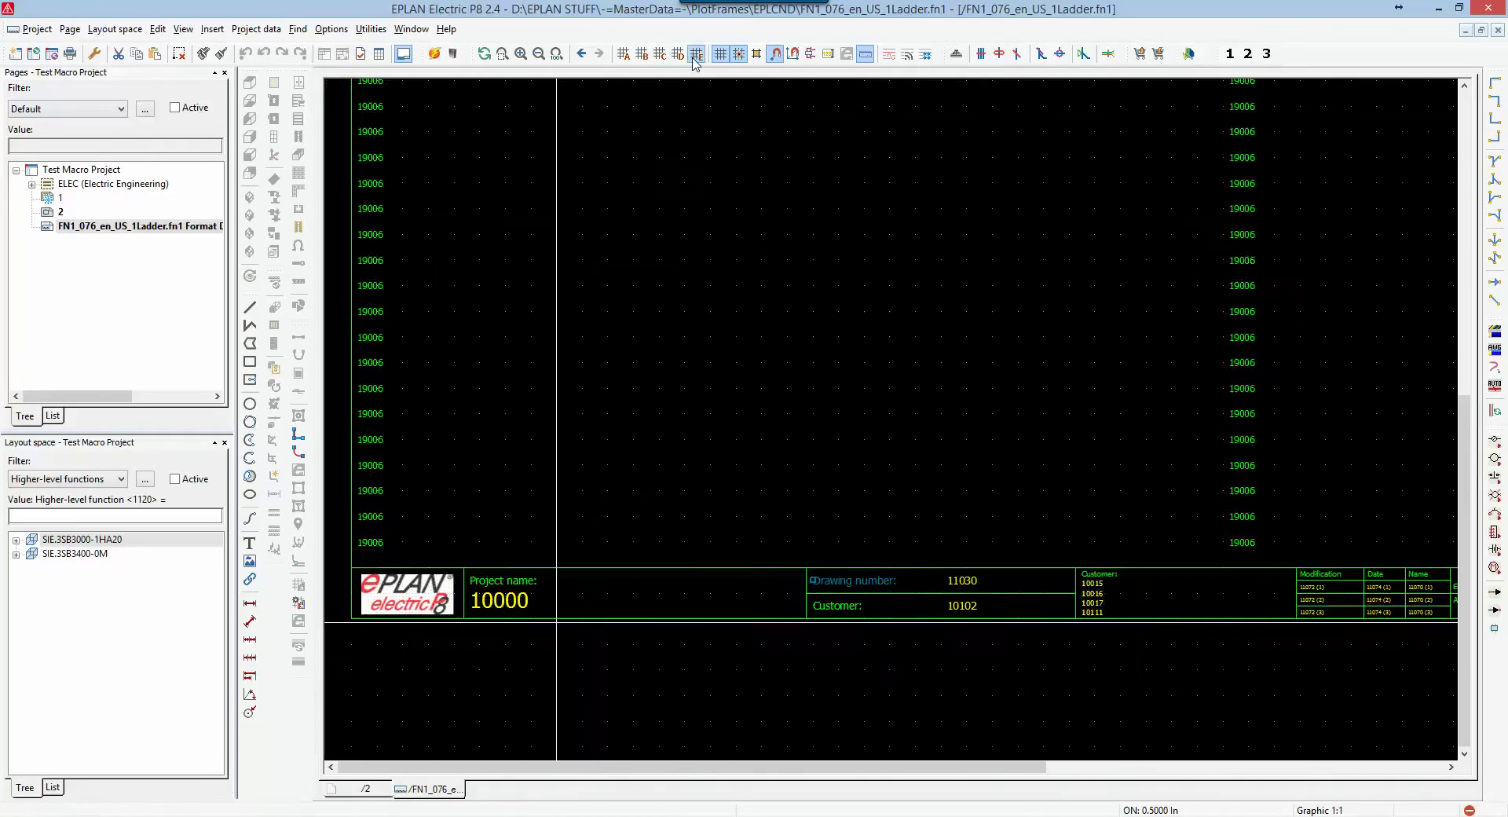
- Show the plot frame's properties by name instead of number and examine the title block's revision fields
{"action": "scroll", "coordinate": [683, 467], "scroll_direction": "up", "scroll_amount": 2}
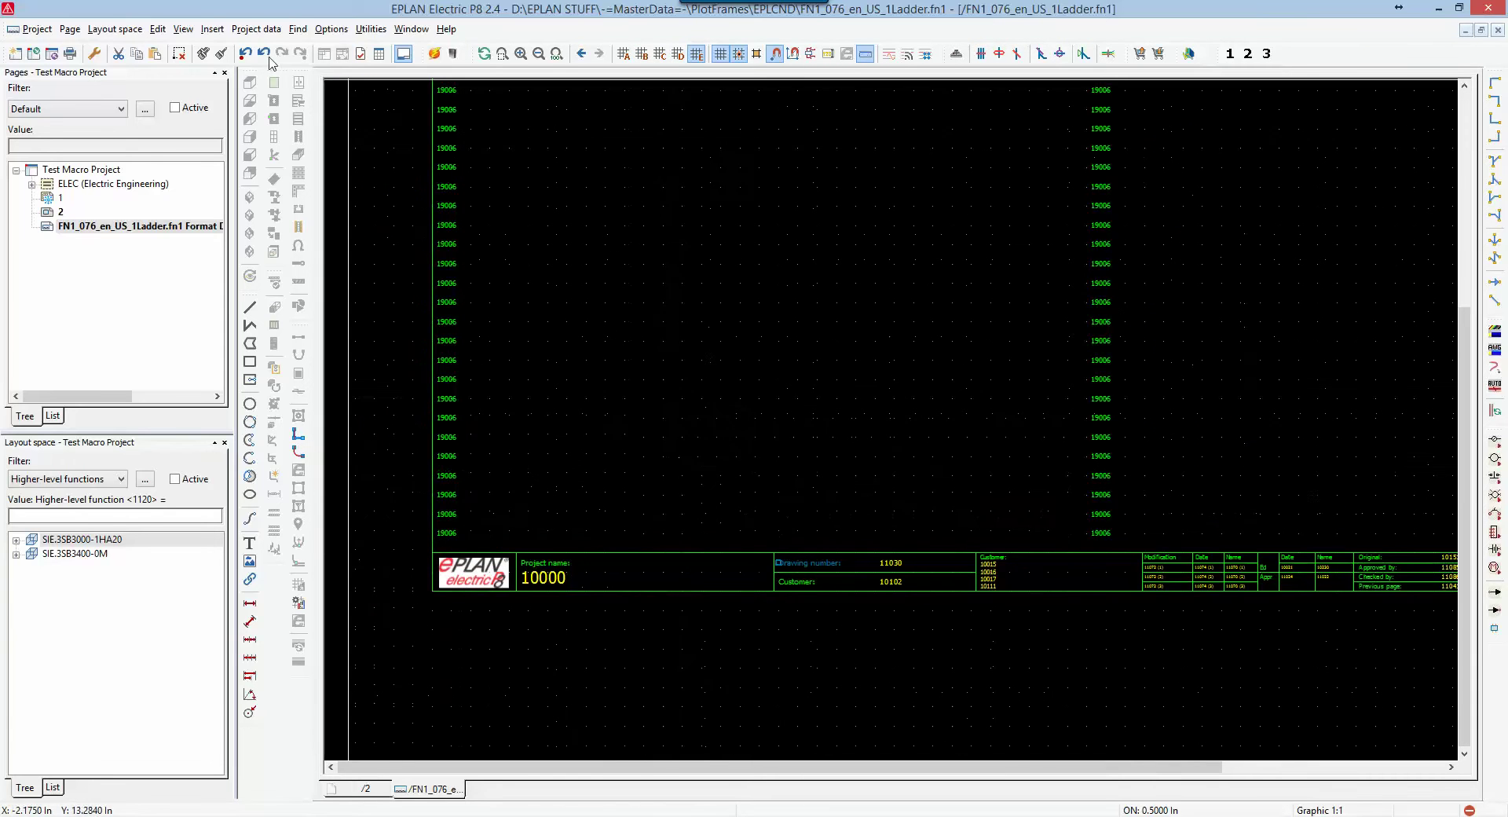
{"action": "left_click", "coordinate": [193, 30]}
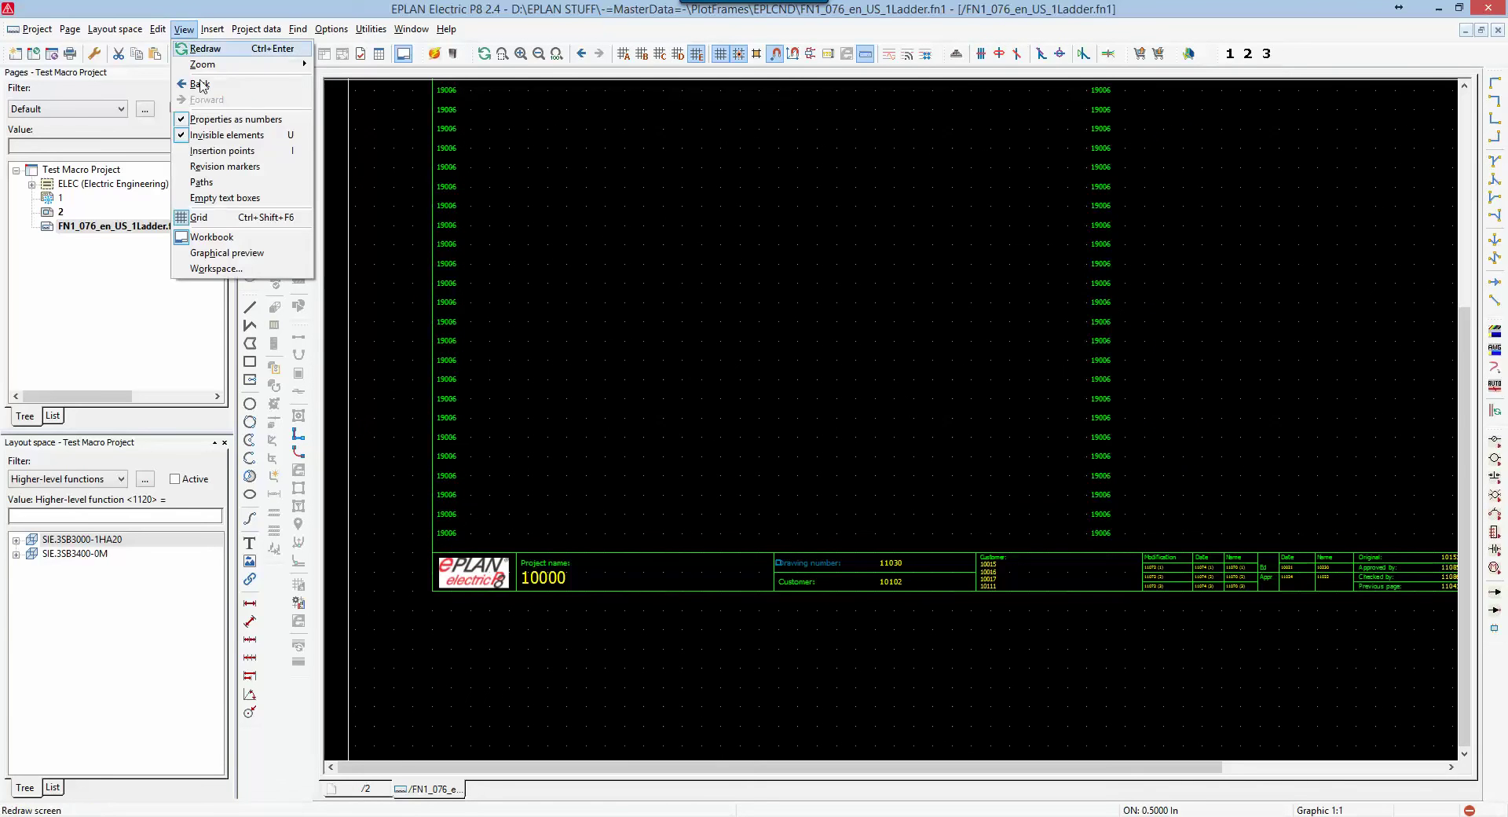
{"action": "left_click", "coordinate": [225, 120]}
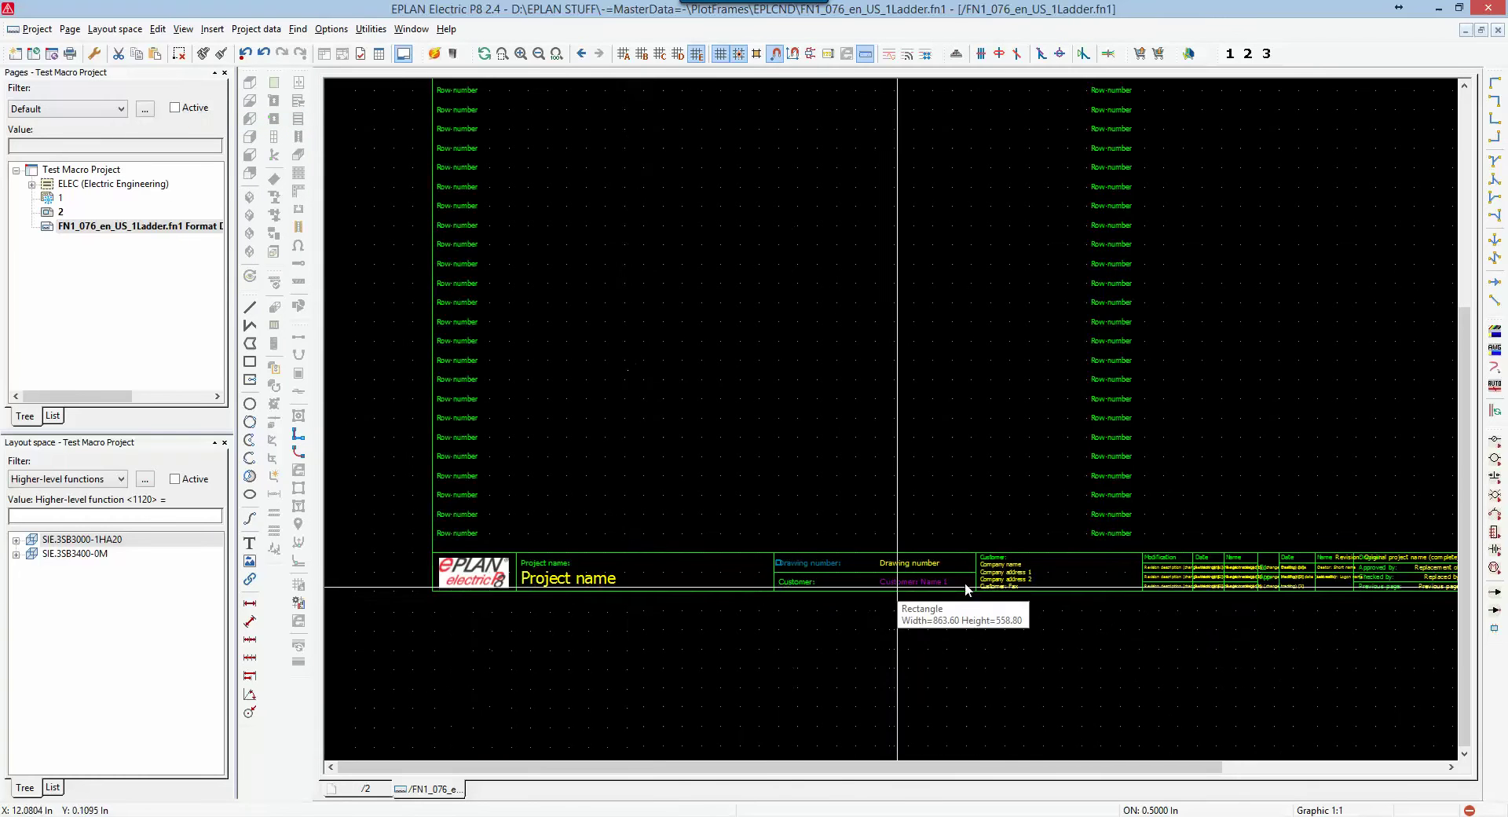
{"action": "scroll", "coordinate": [966, 589], "scroll_direction": "up", "scroll_amount": 3}
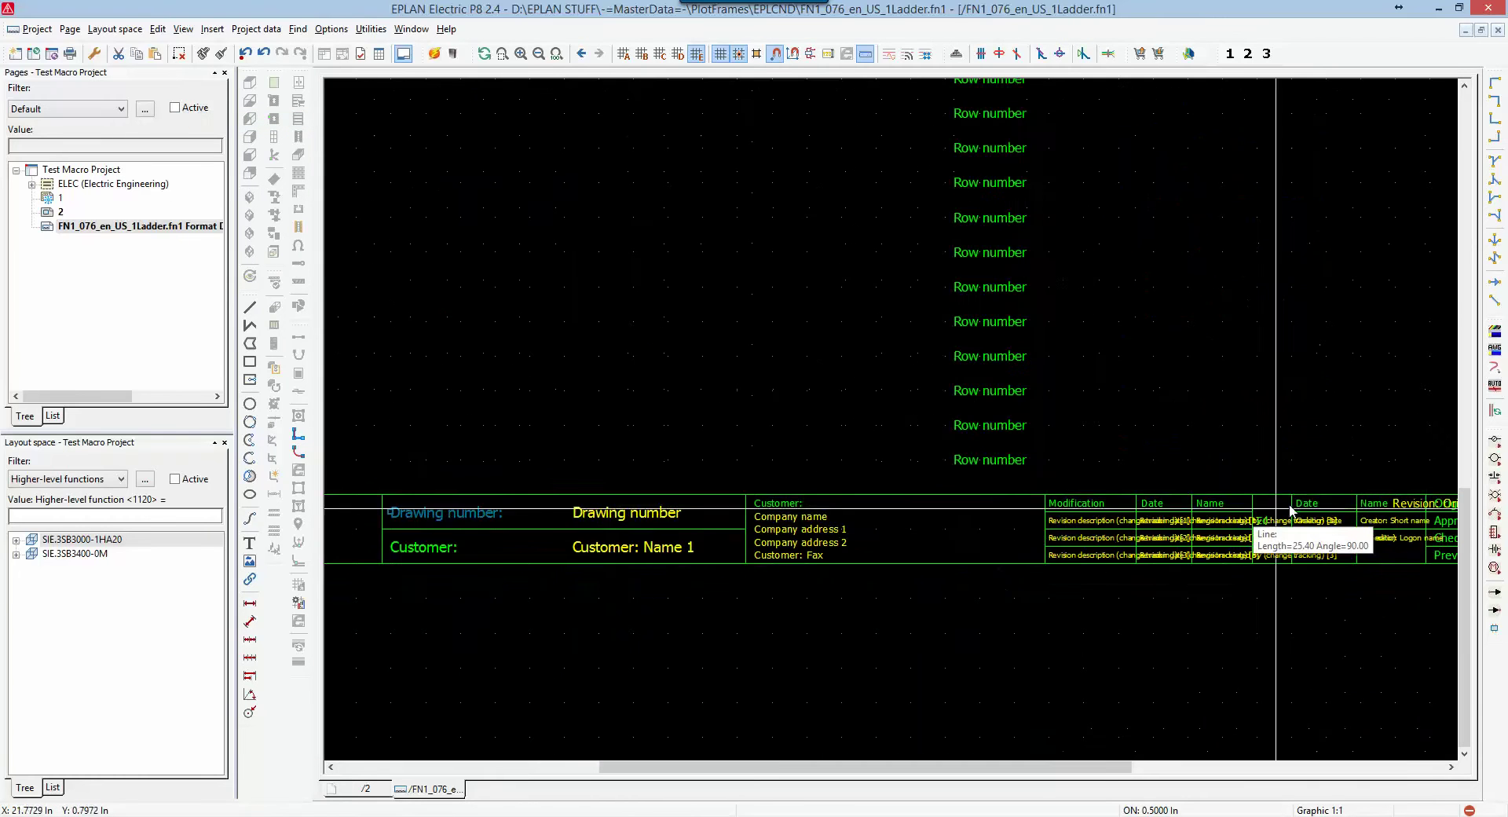
{"action": "scroll", "coordinate": [1270, 516], "scroll_direction": "up", "scroll_amount": 3}
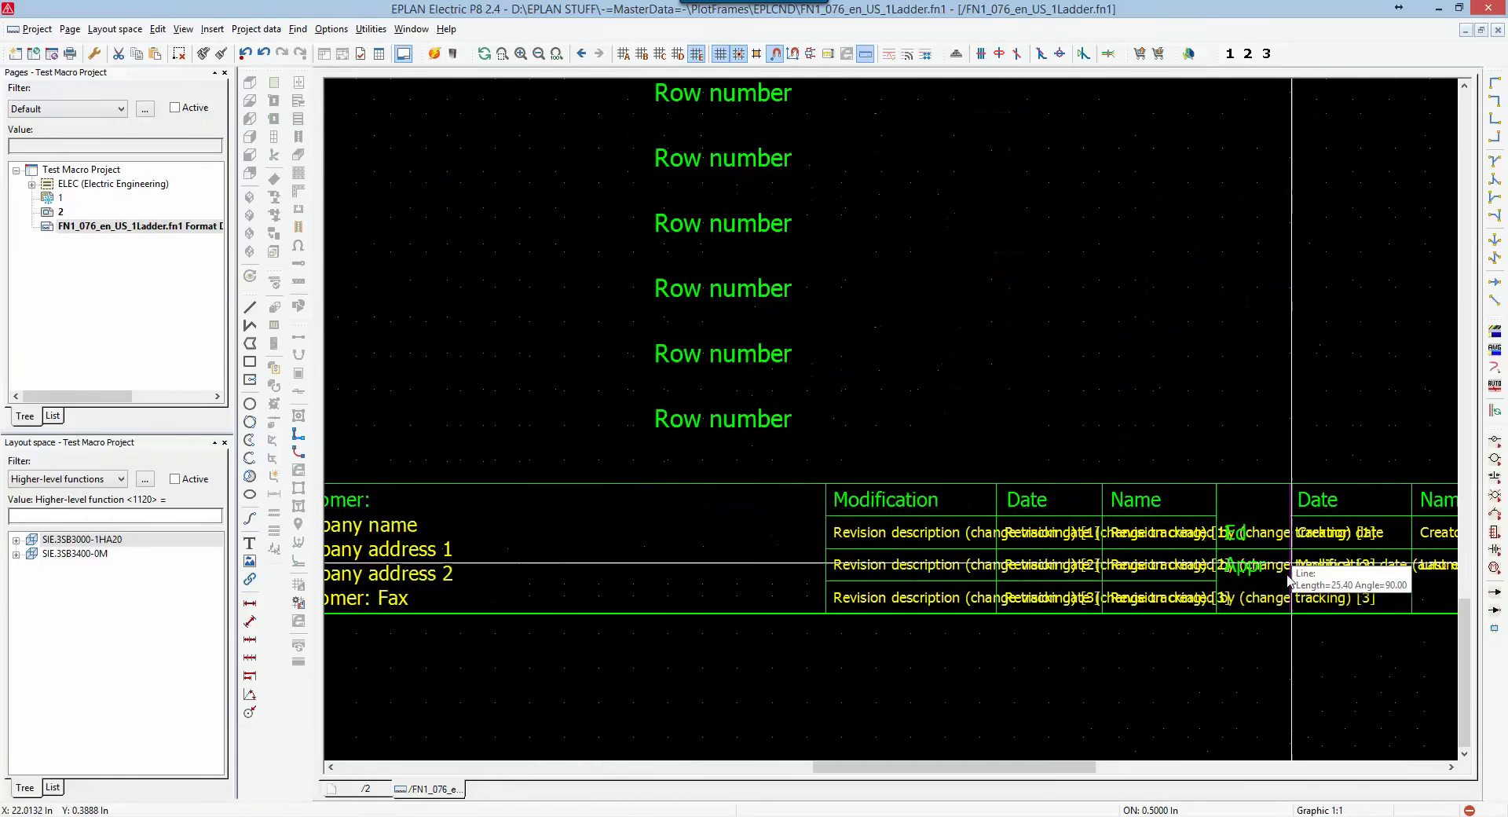
{"action": "left_click", "coordinate": [963, 537]}
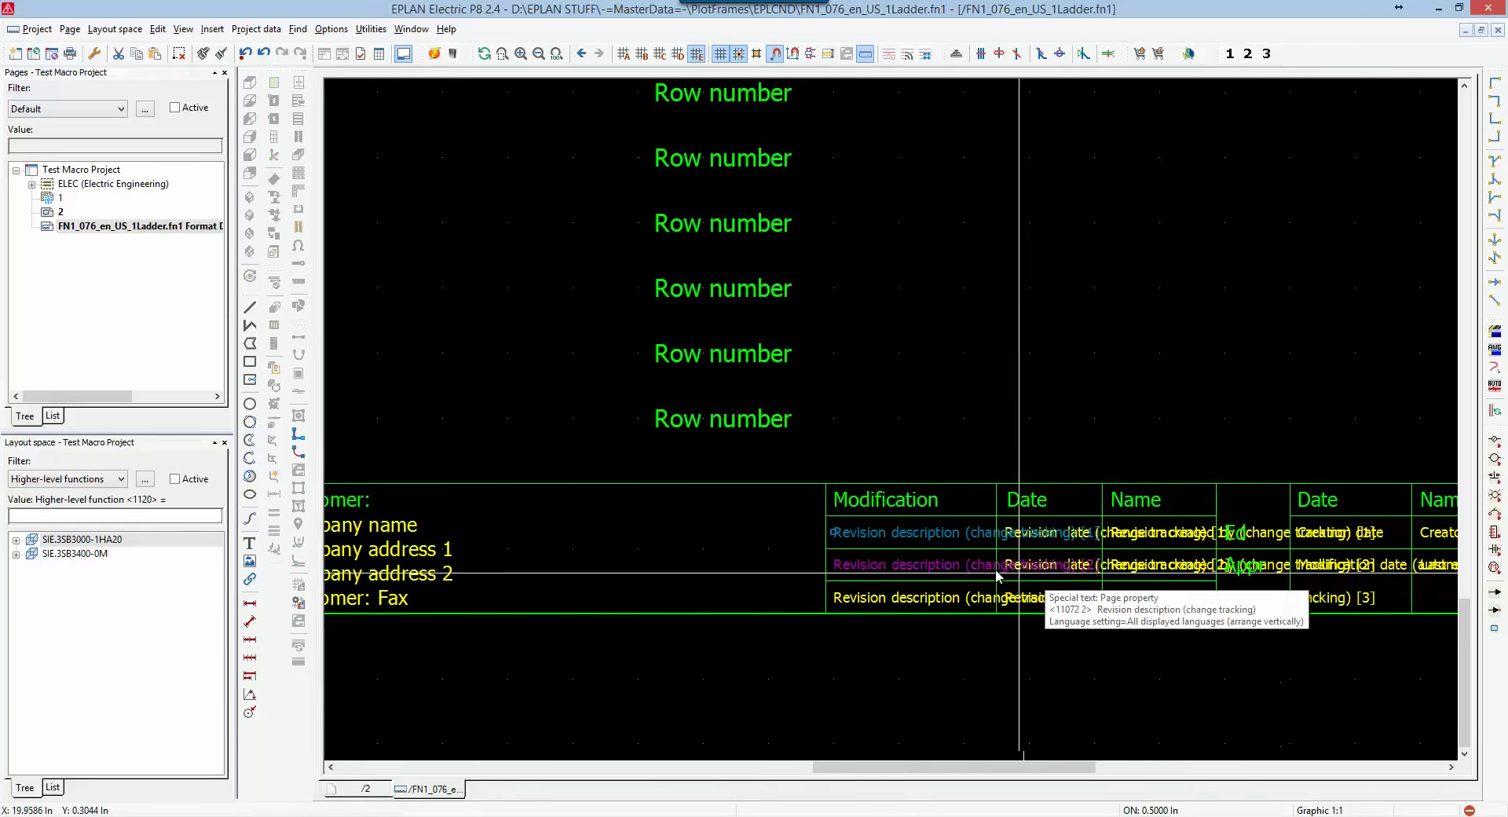
- Switch the plot frame's properties back to numbers and review the title block and the whole frame
{"action": "left_click", "coordinate": [181, 30]}
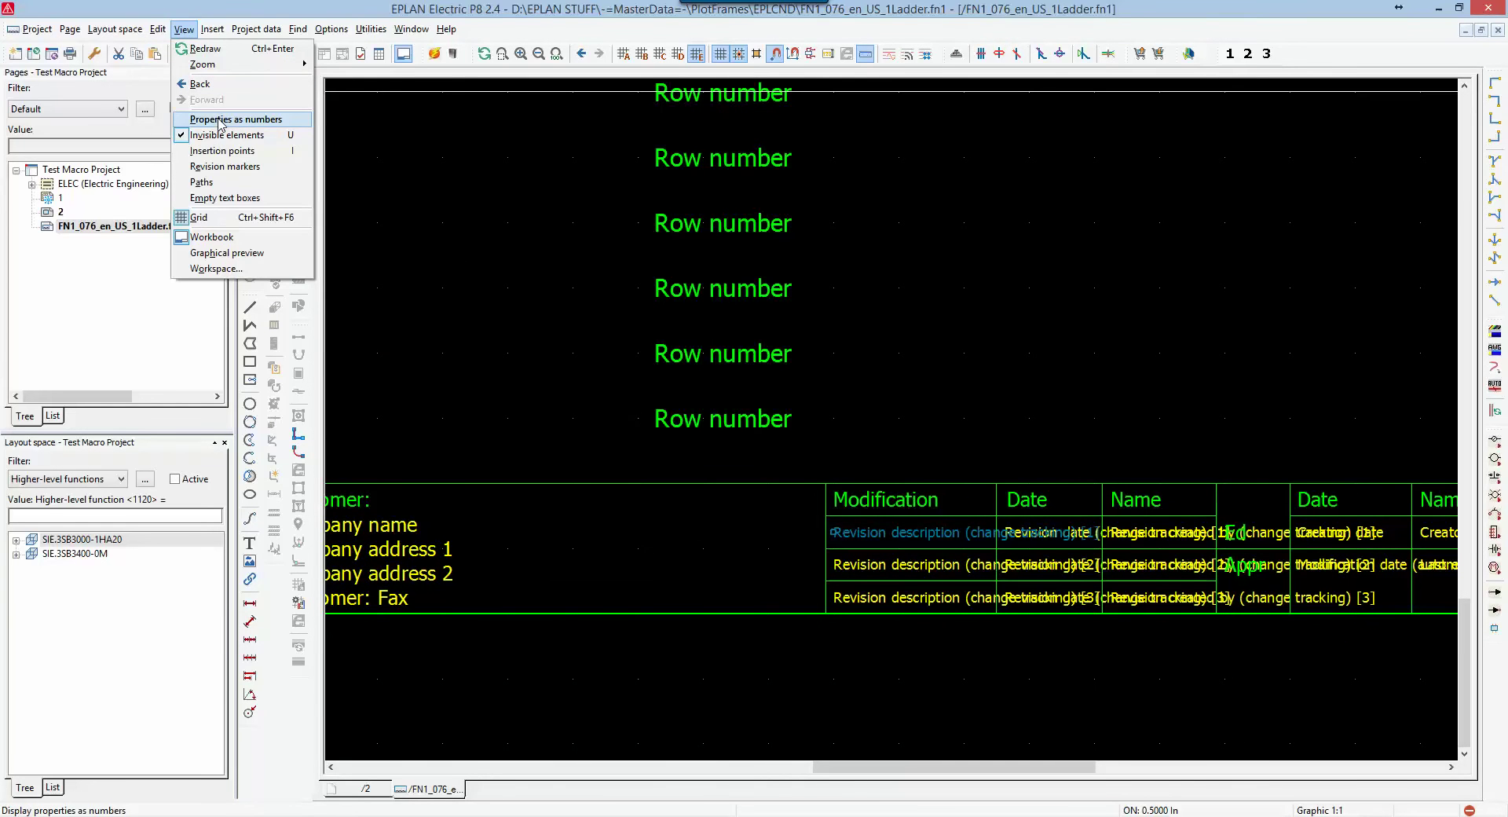
{"action": "left_click", "coordinate": [250, 122]}
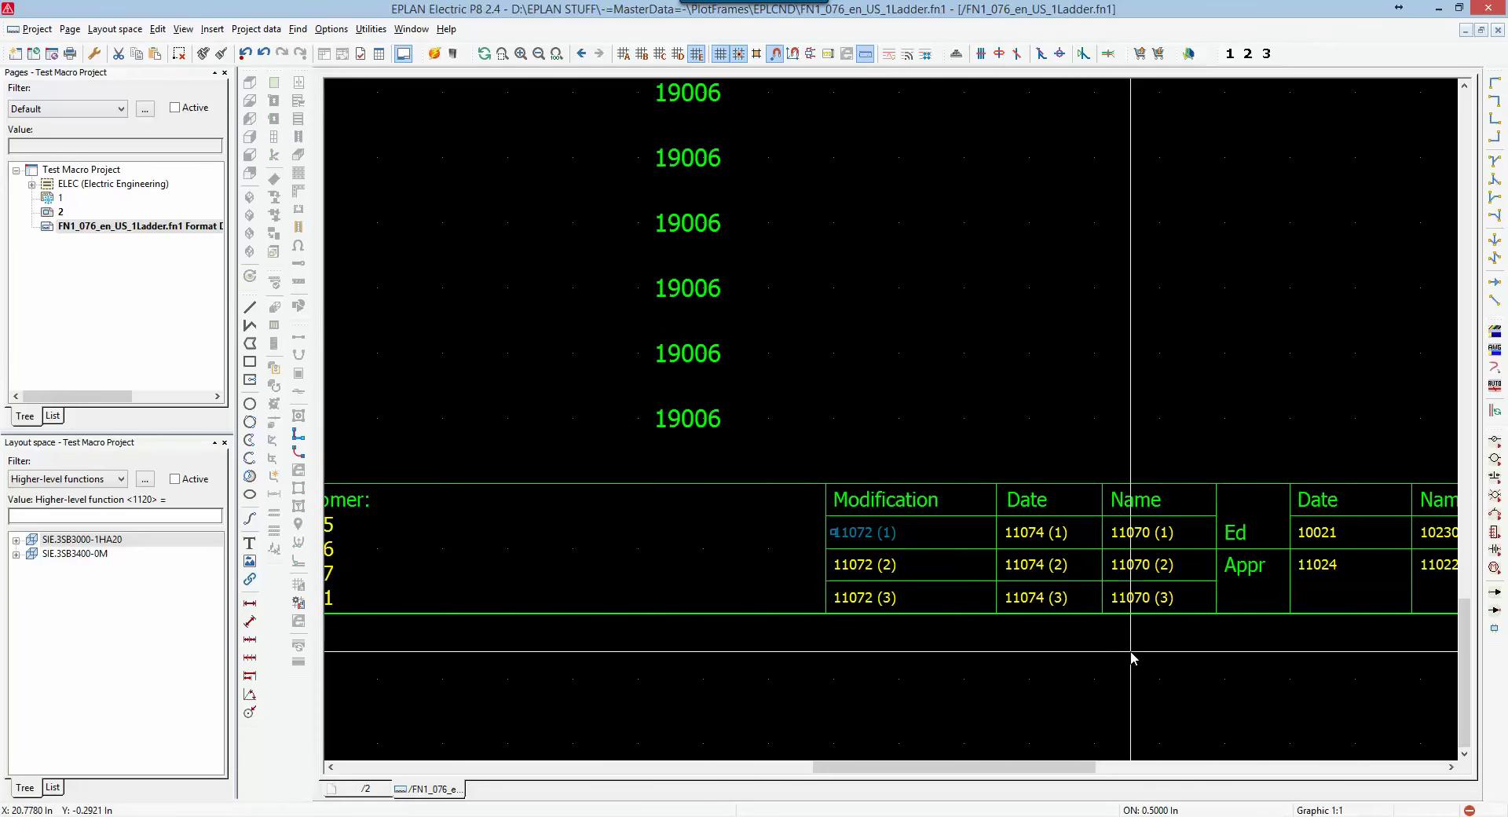
{"action": "scroll", "coordinate": [1133, 657], "scroll_direction": "up", "scroll_amount": 1}
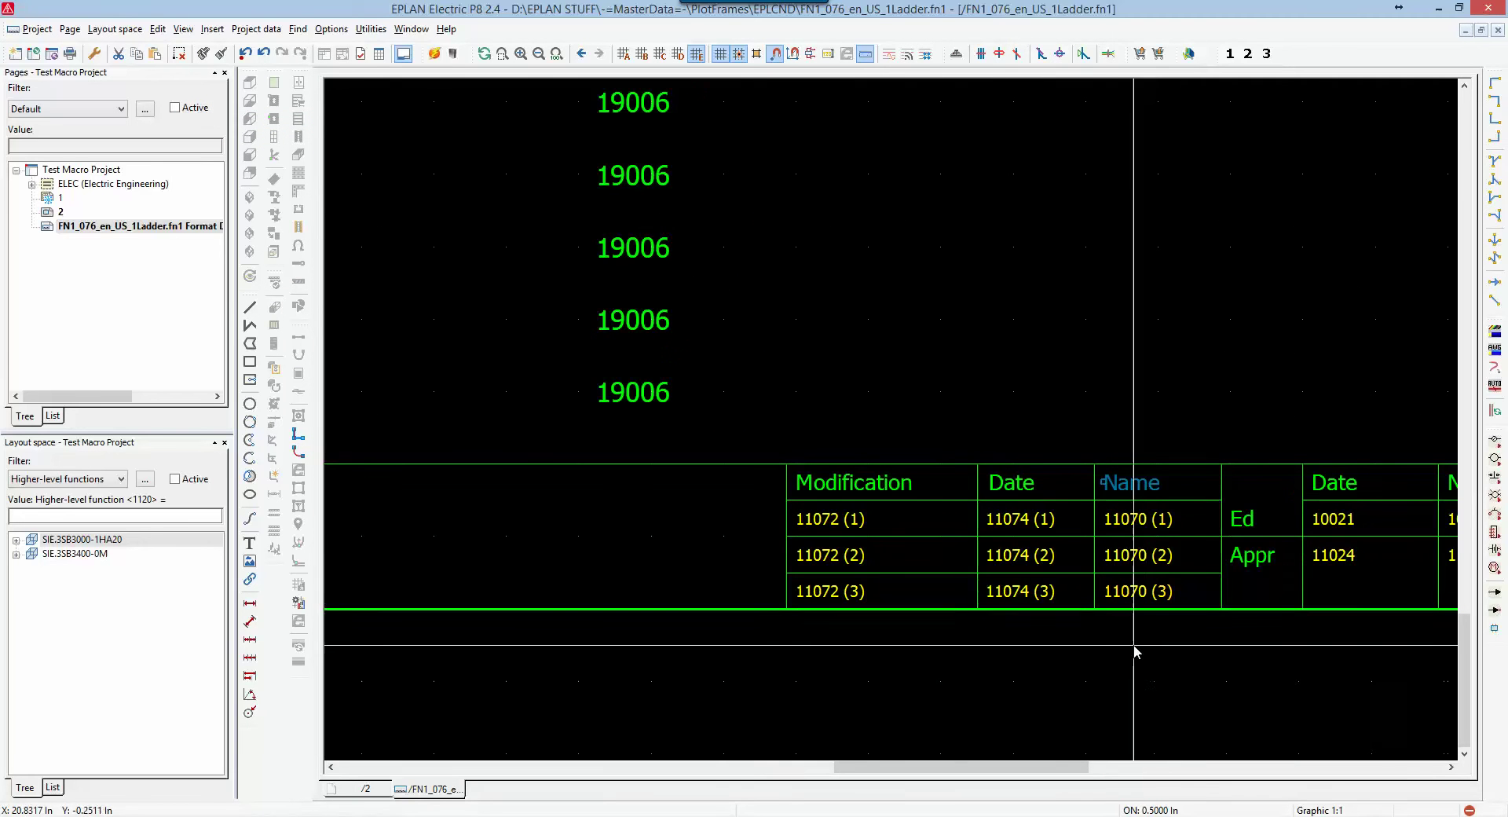
{"action": "scroll", "coordinate": [1226, 665], "scroll_direction": "down", "scroll_amount": 1}
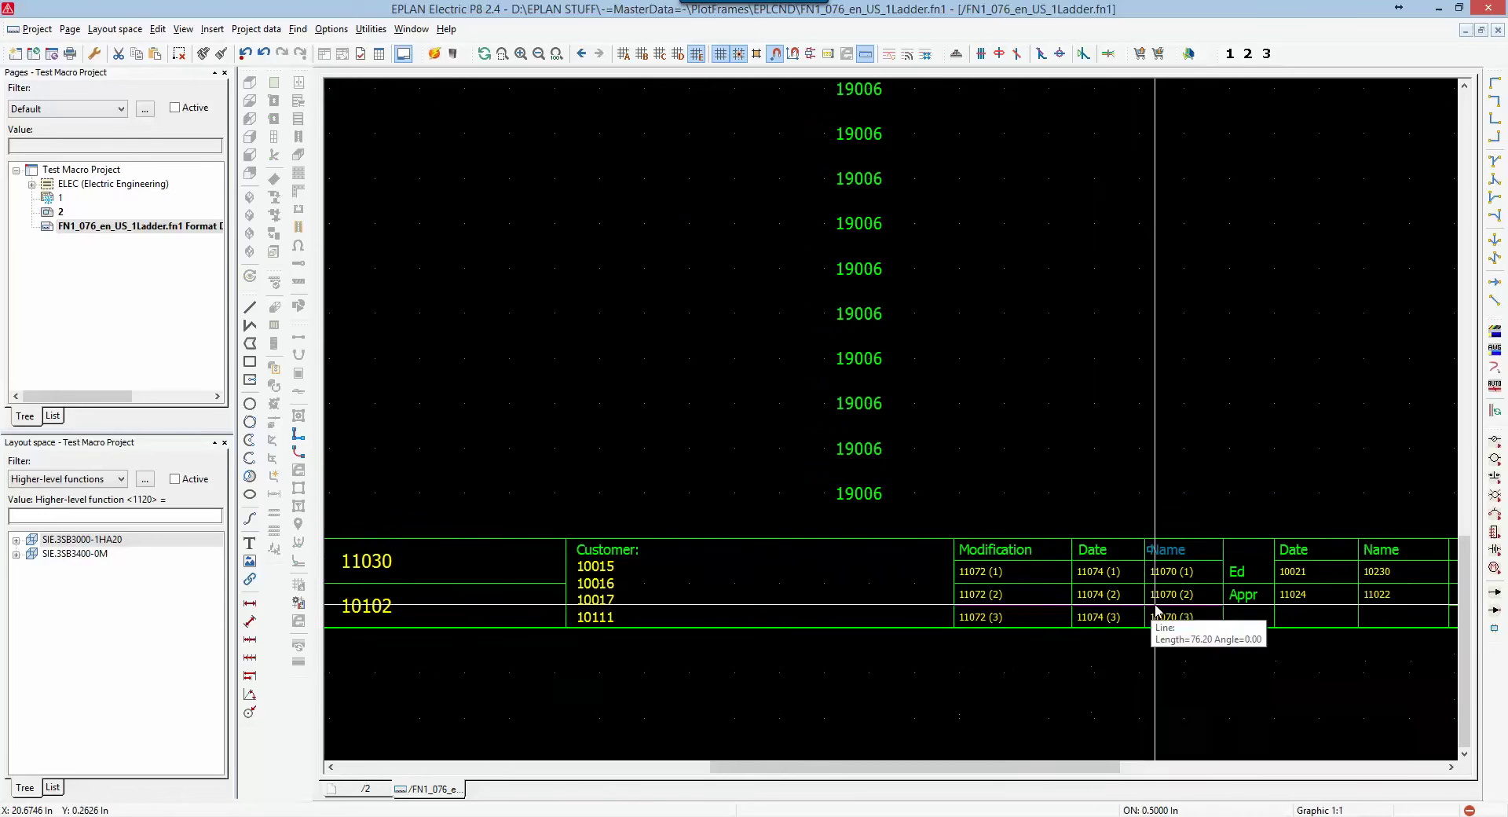
{"action": "scroll", "coordinate": [1019, 651], "scroll_direction": "down", "scroll_amount": 1}
{"action": "scroll", "coordinate": [808, 691], "scroll_direction": "down", "scroll_amount": 4}
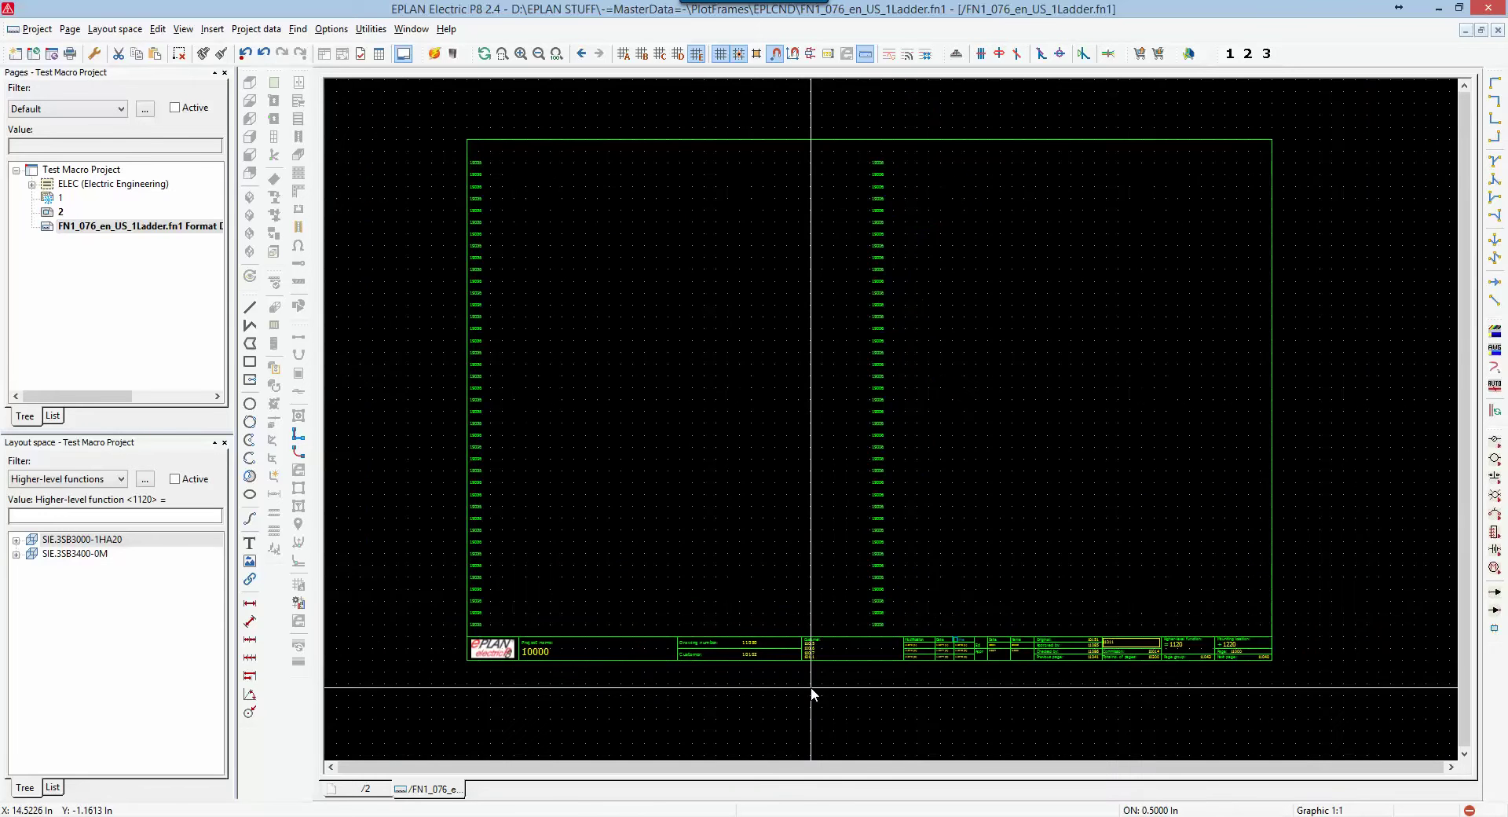
- Delete the second ladder's column of row texts and the logo image in the title block
{"action": "left_click_drag", "start_coordinate": [845, 155], "coordinate": [935, 630]}
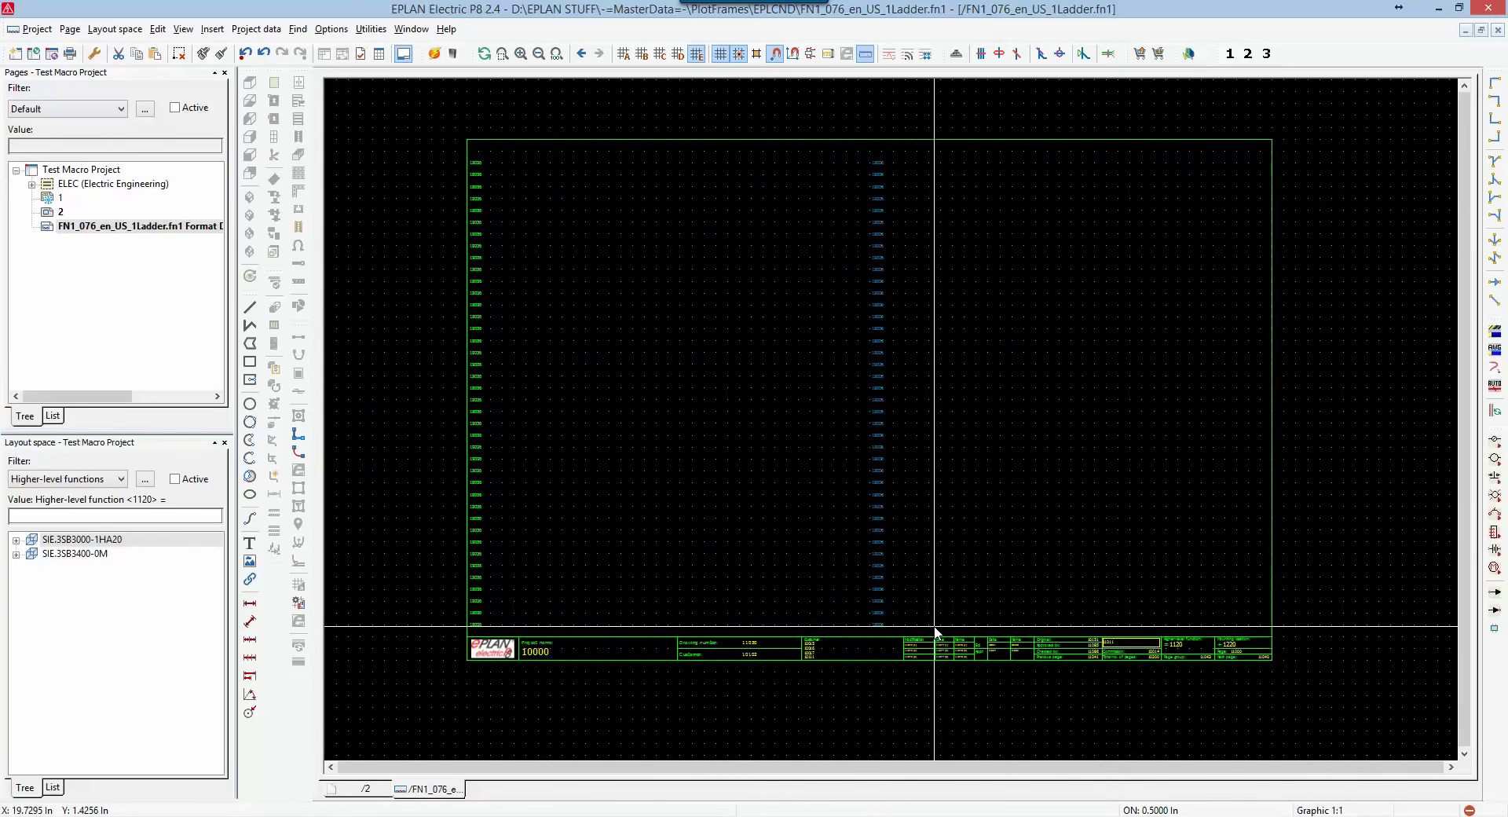
{"action": "scroll", "coordinate": [502, 675], "scroll_direction": "up", "scroll_amount": 5}
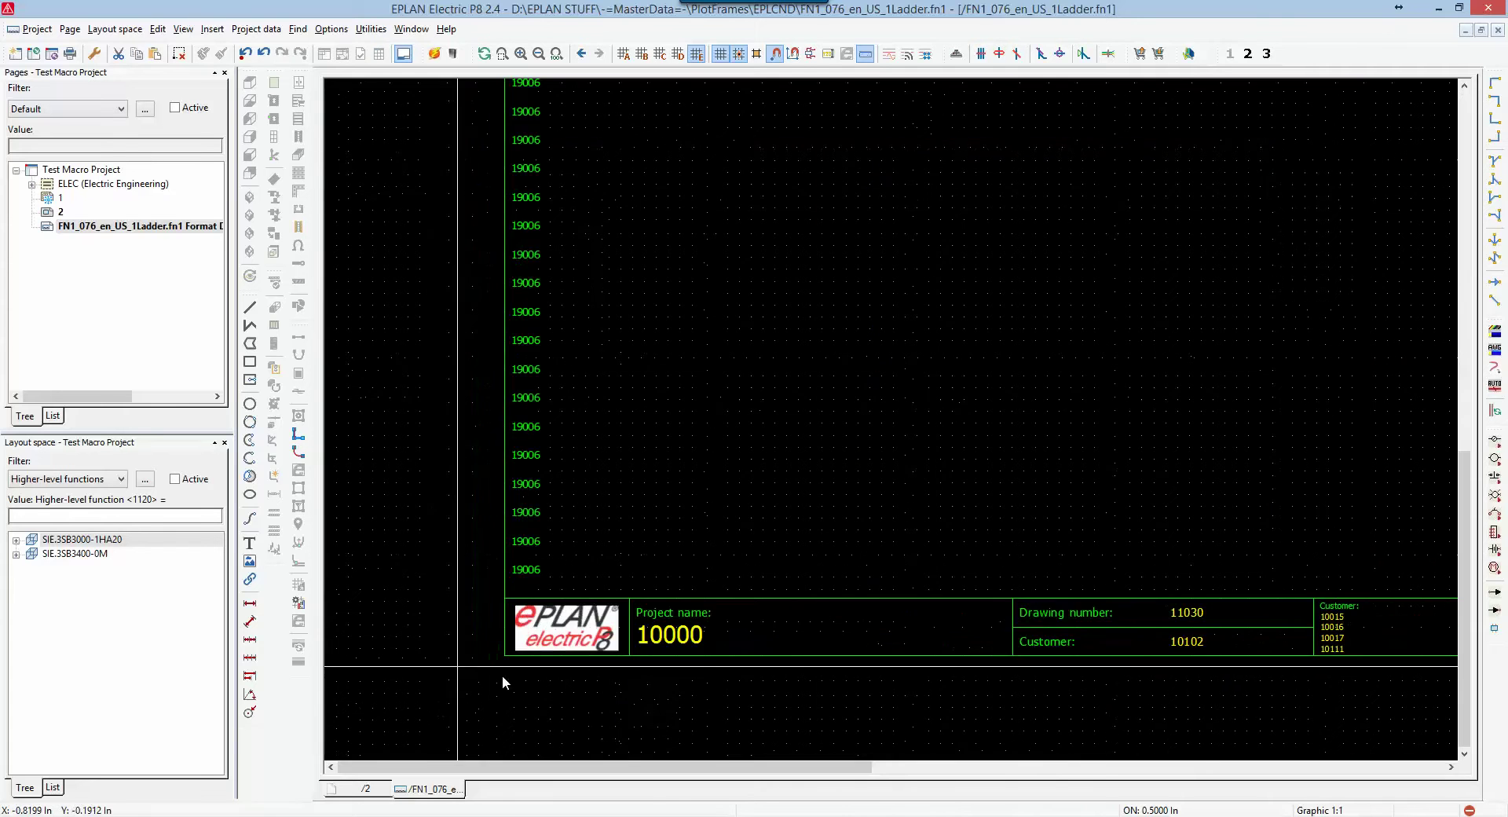
{"action": "left_click", "coordinate": [582, 617]}
{"action": "key", "text": "Delete"}
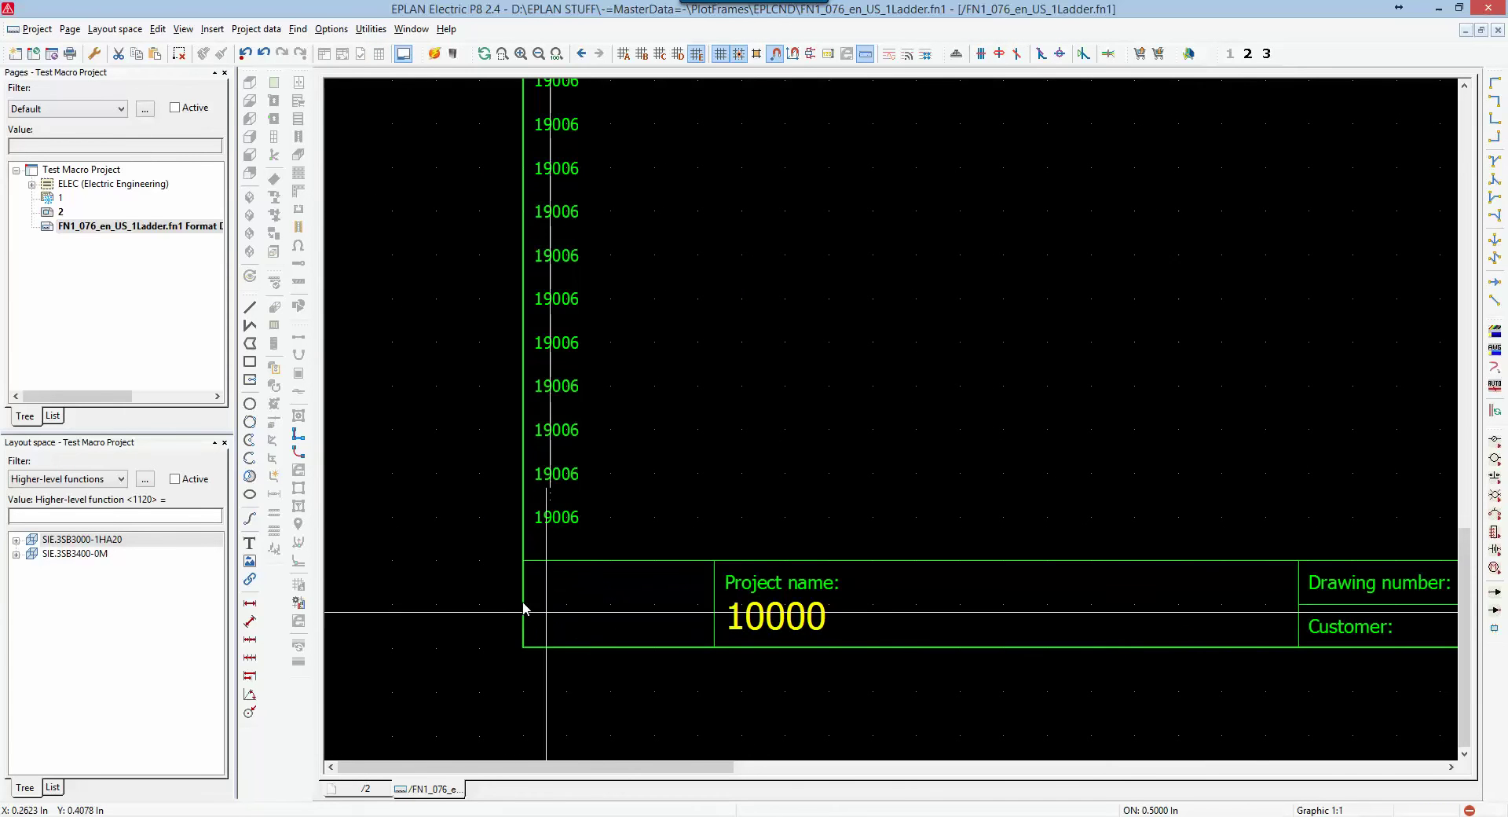
- Choose Platform-Graphic-12.8.14.jpg as the image to insert, copying it into the project directory and overwriting the existing file
{"action": "left_click", "coordinate": [249, 563]}
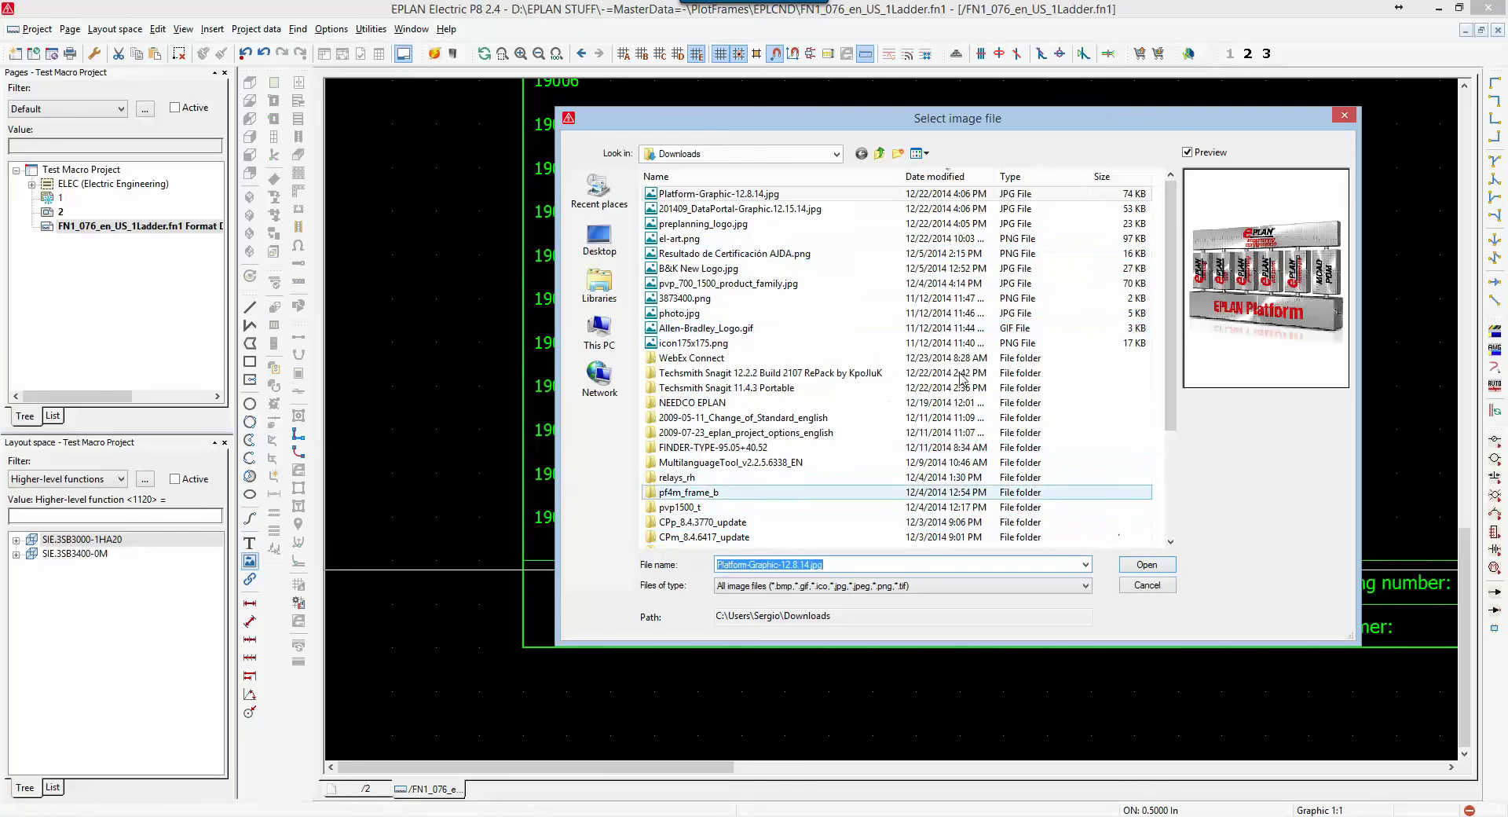
{"action": "left_click", "coordinate": [1145, 565]}
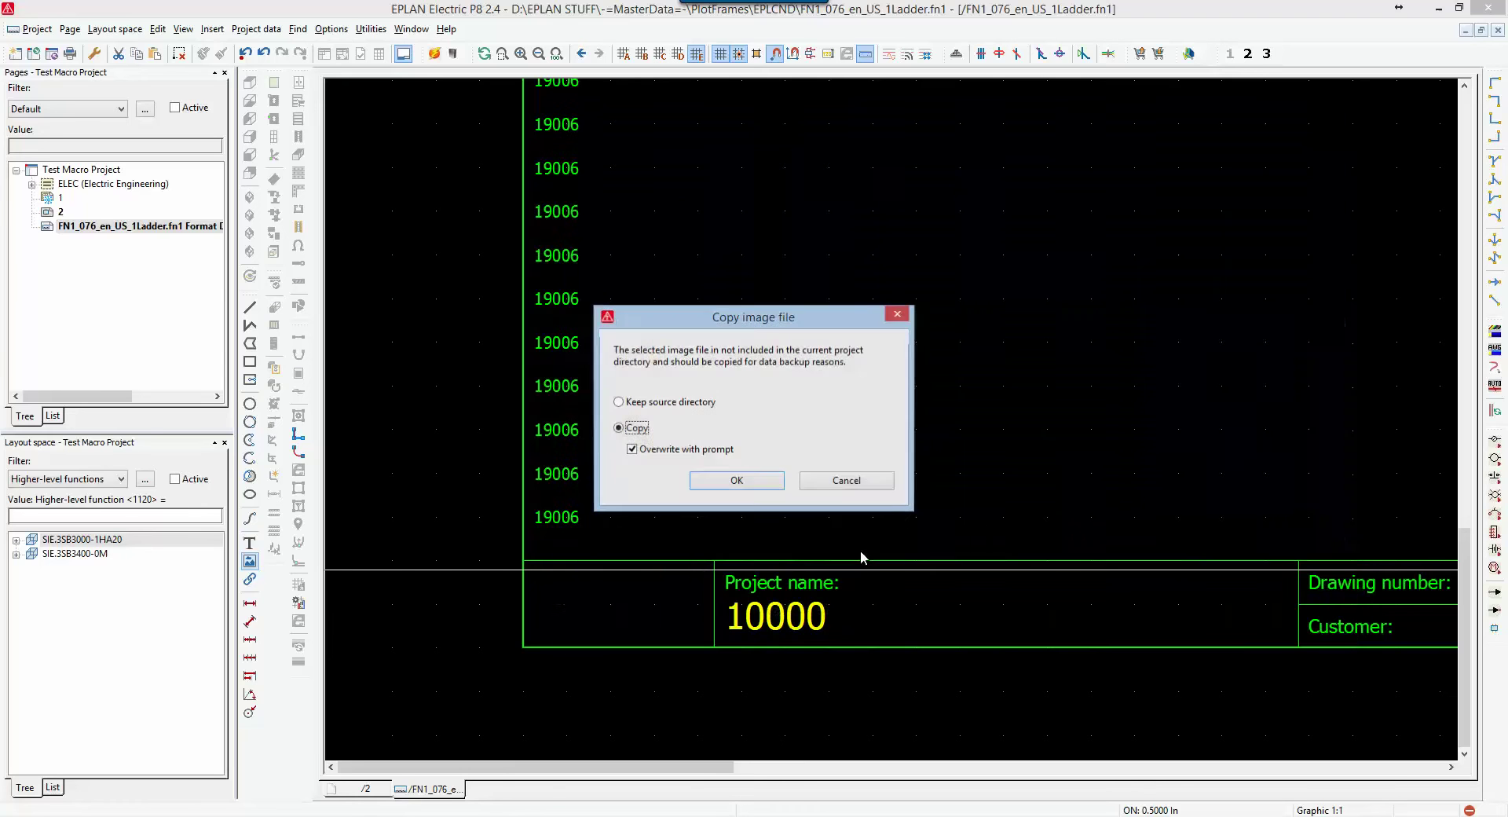
{"action": "left_click", "coordinate": [759, 480]}
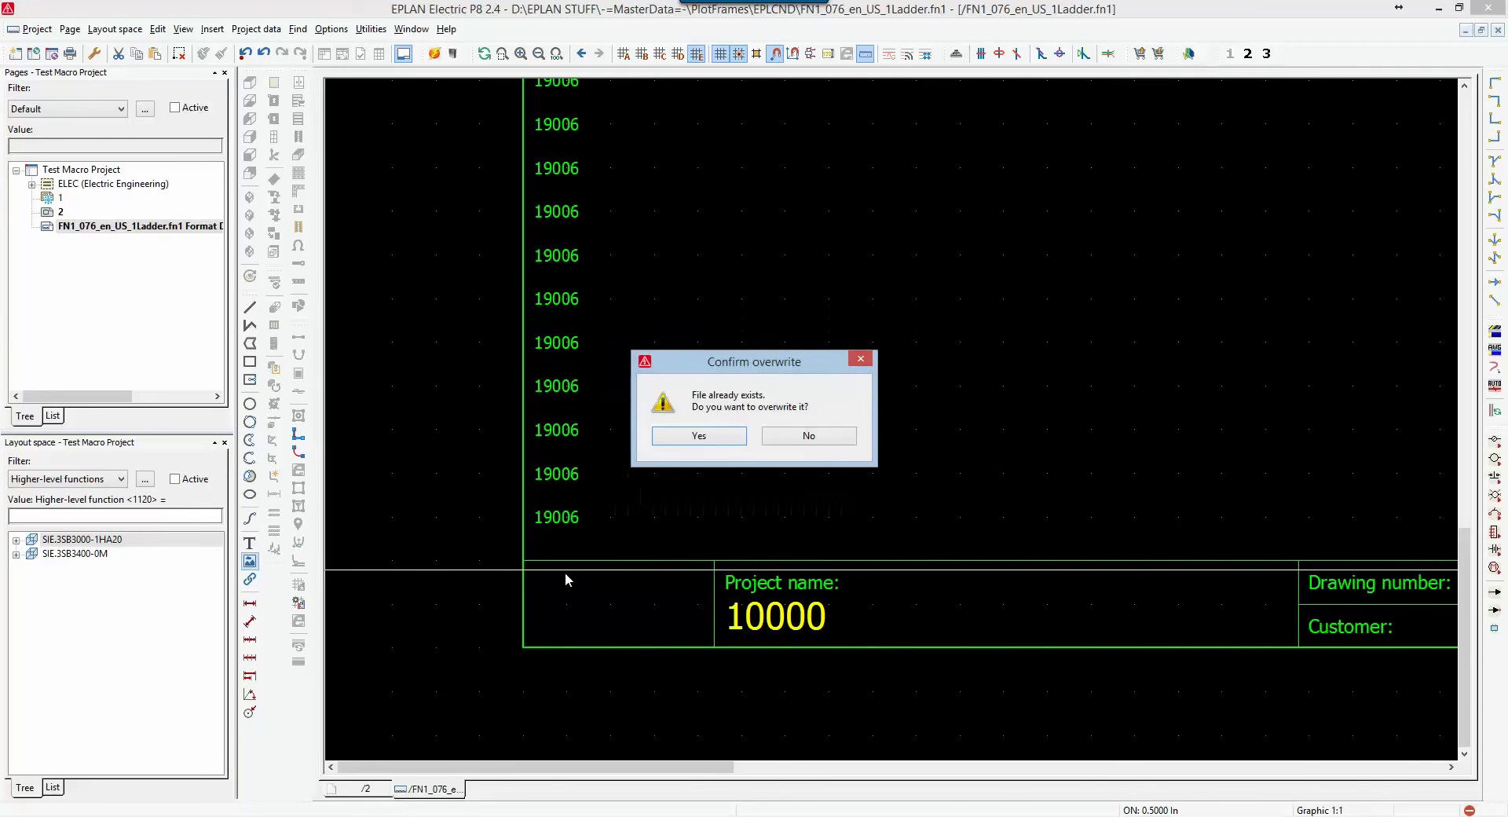
{"action": "left_click", "coordinate": [698, 436]}
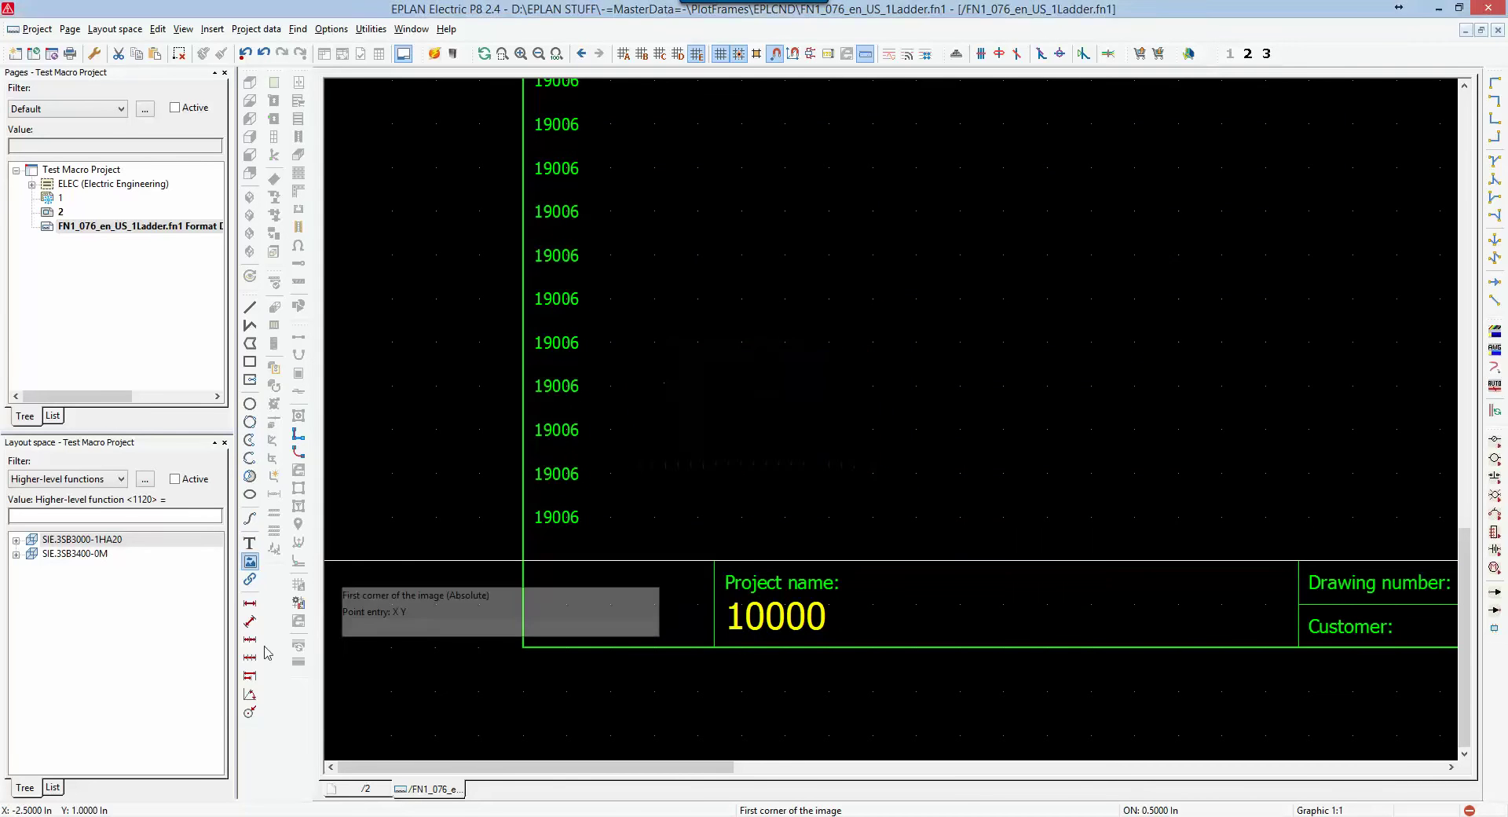
- Place the image in the title block's empty logo cell, using a 0.1250 in grid, and move it about 0.5 in toward the project name
{"action": "left_click", "coordinate": [522, 560]}
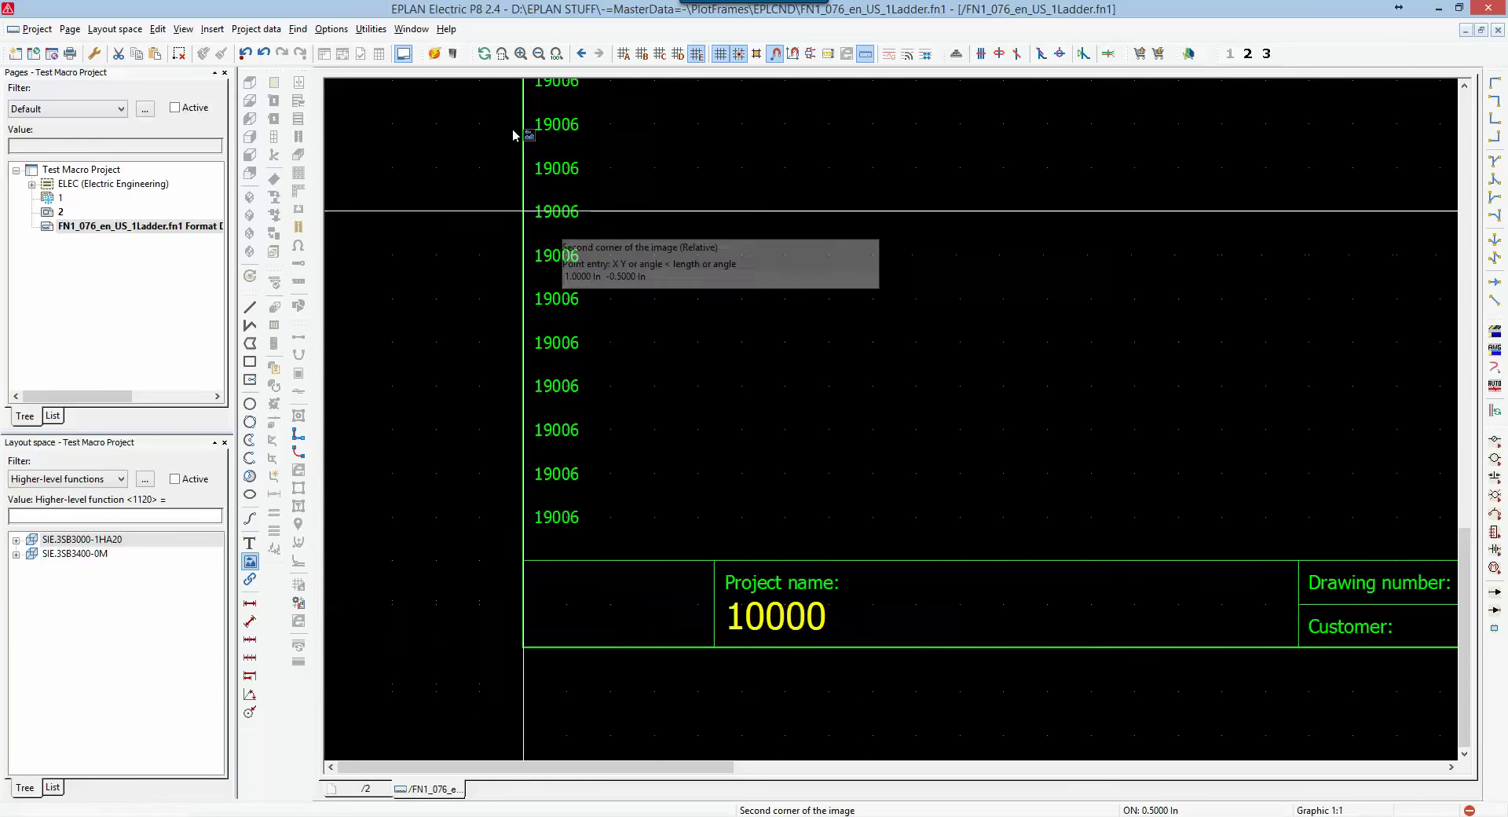
{"action": "left_click", "coordinate": [659, 53]}
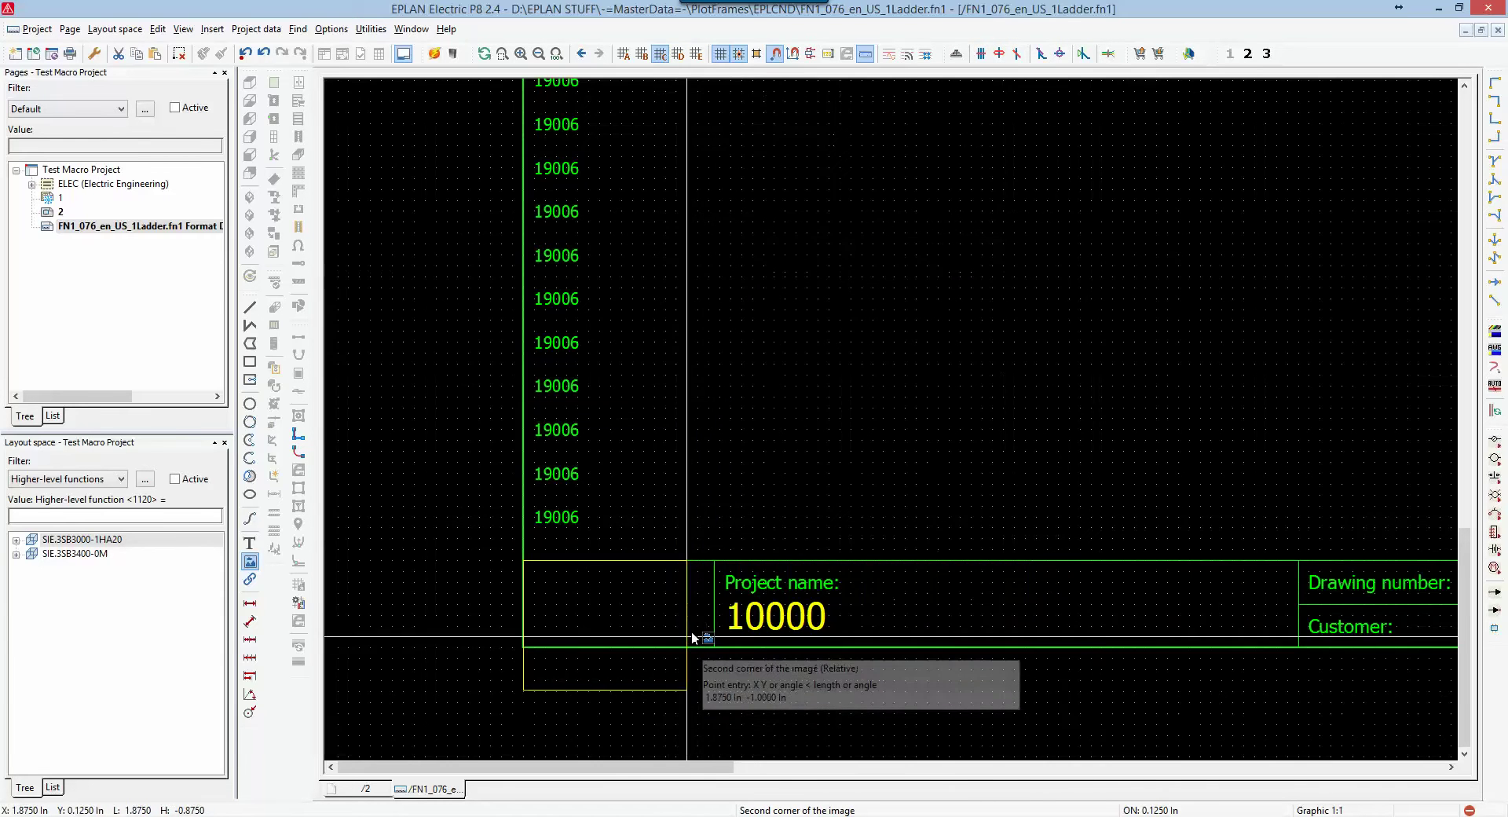
{"action": "left_click", "coordinate": [632, 585]}
{"action": "left_click", "coordinate": [822, 614]}
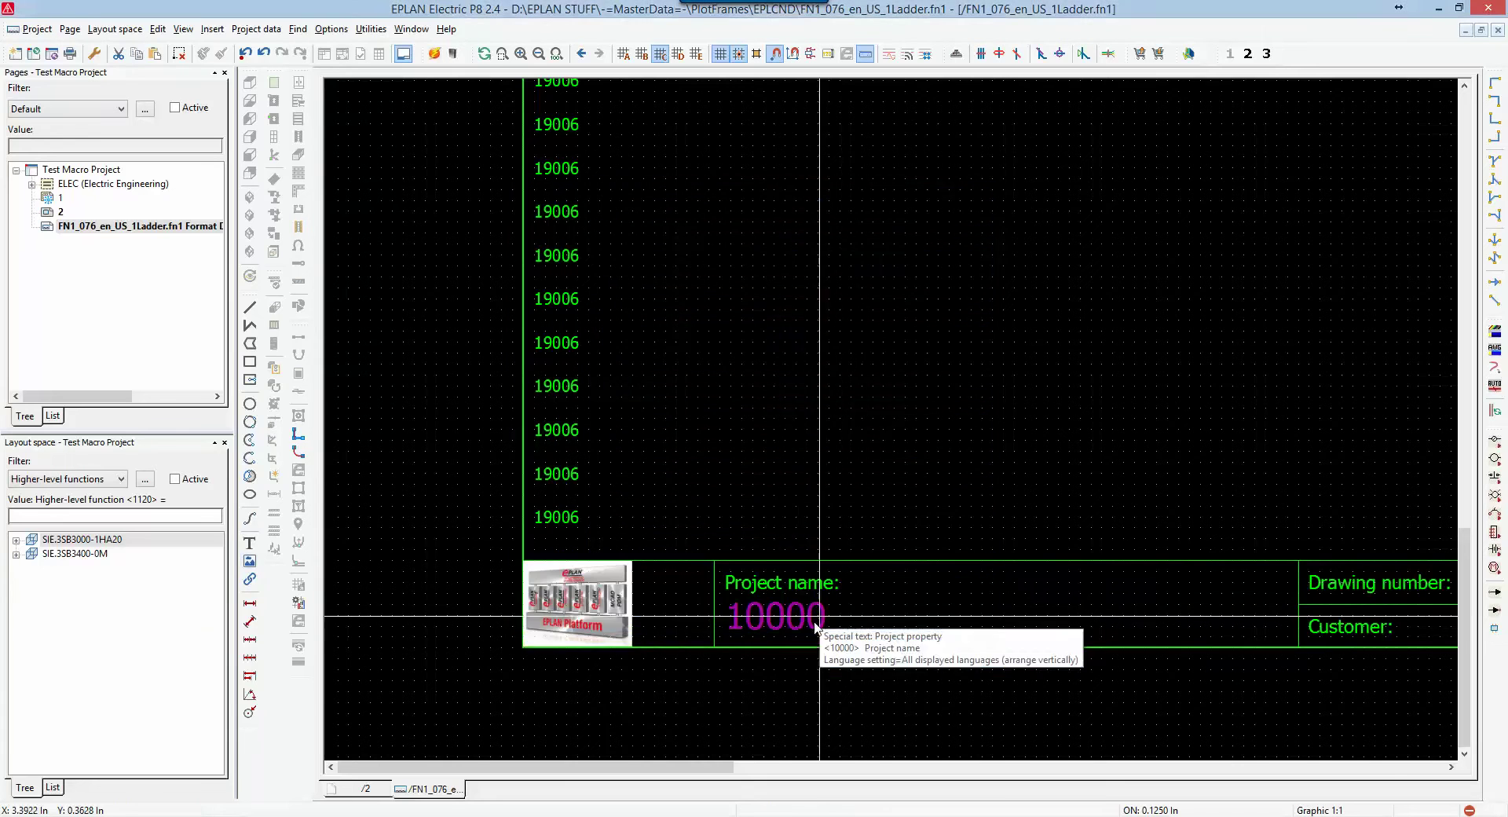
{"action": "left_click_drag", "start_coordinate": [595, 618], "coordinate": [638, 620]}
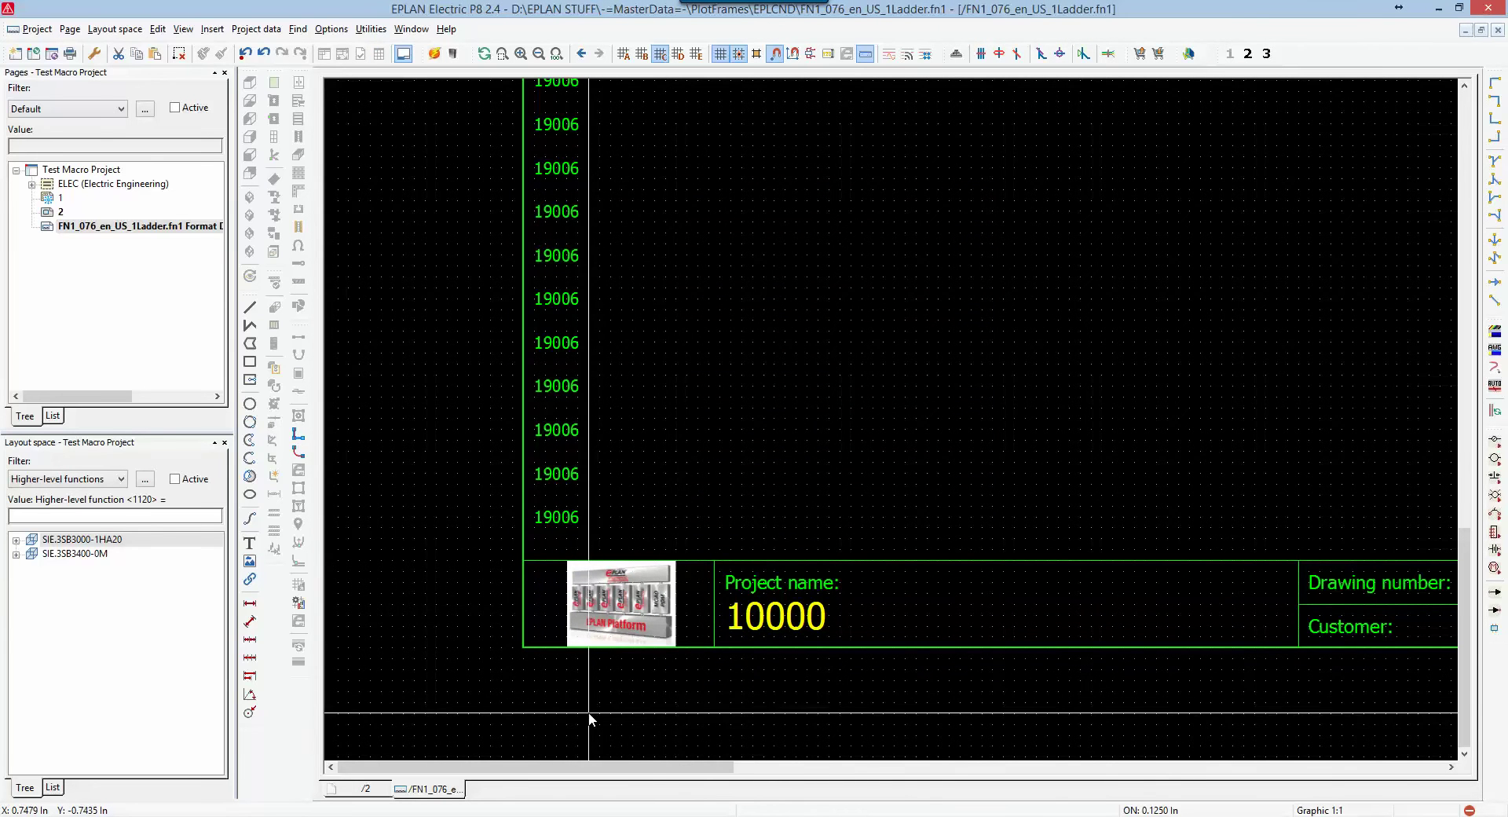
- Draw a 1 in vertical line across the title block at X 6.7500 in, between the project name and the drawing number cell
{"action": "scroll", "coordinate": [448, 667], "scroll_direction": "down", "scroll_amount": 2}
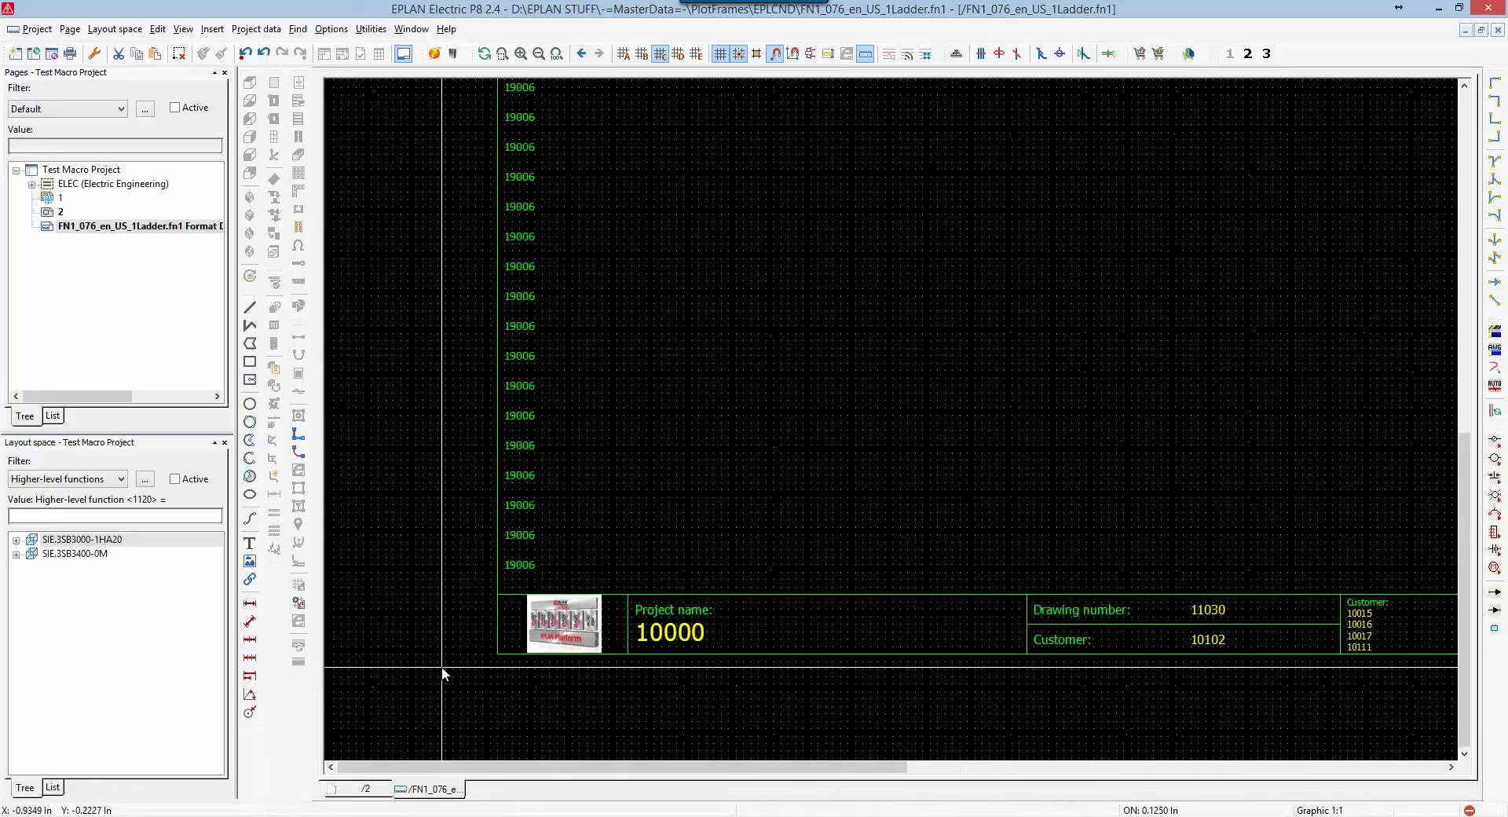
{"action": "scroll", "coordinate": [444, 669], "scroll_direction": "down", "scroll_amount": 4}
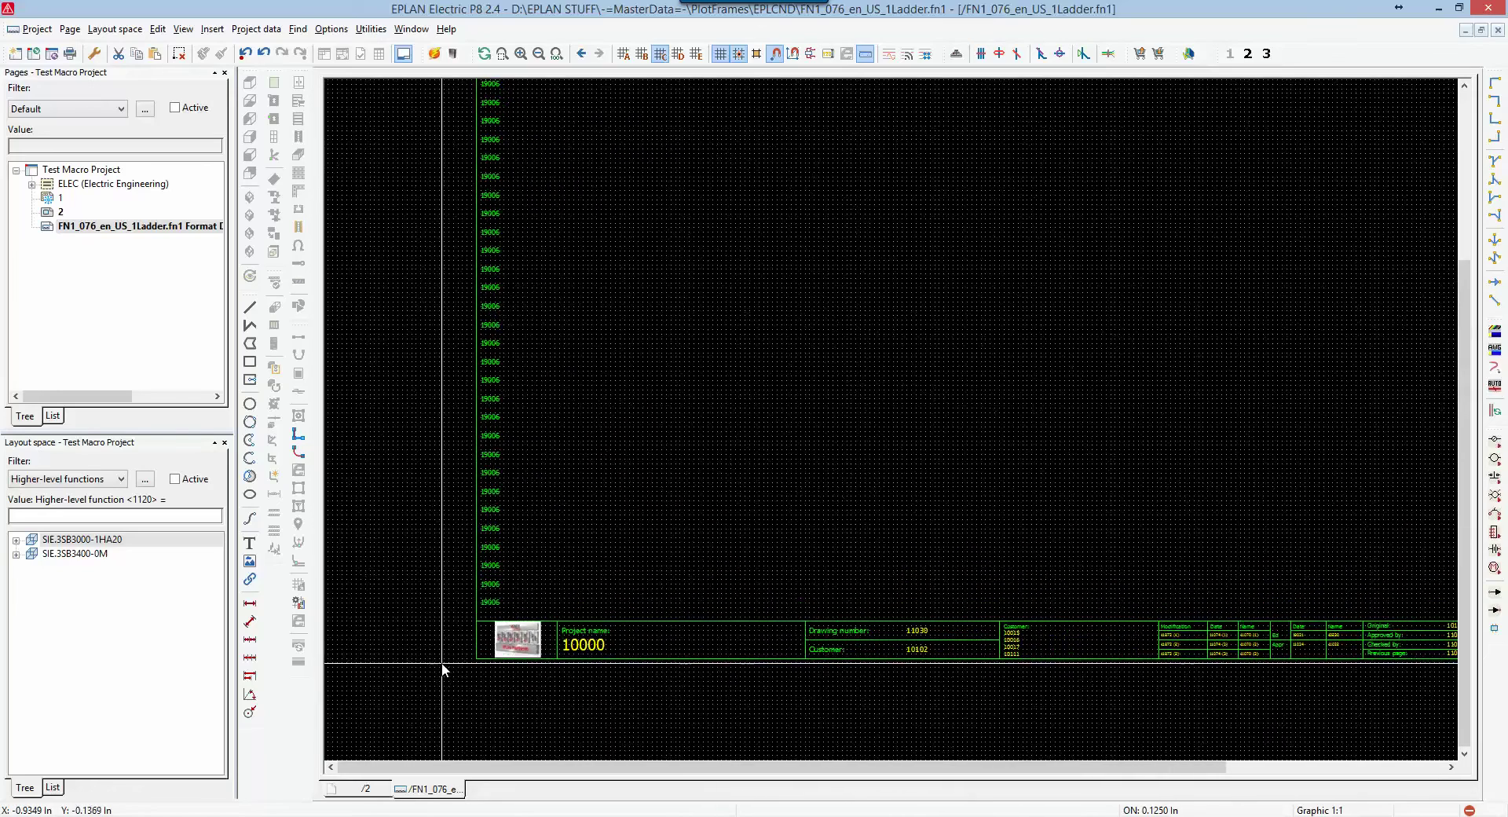
{"action": "scroll", "coordinate": [442, 665], "scroll_direction": "down", "scroll_amount": 1}
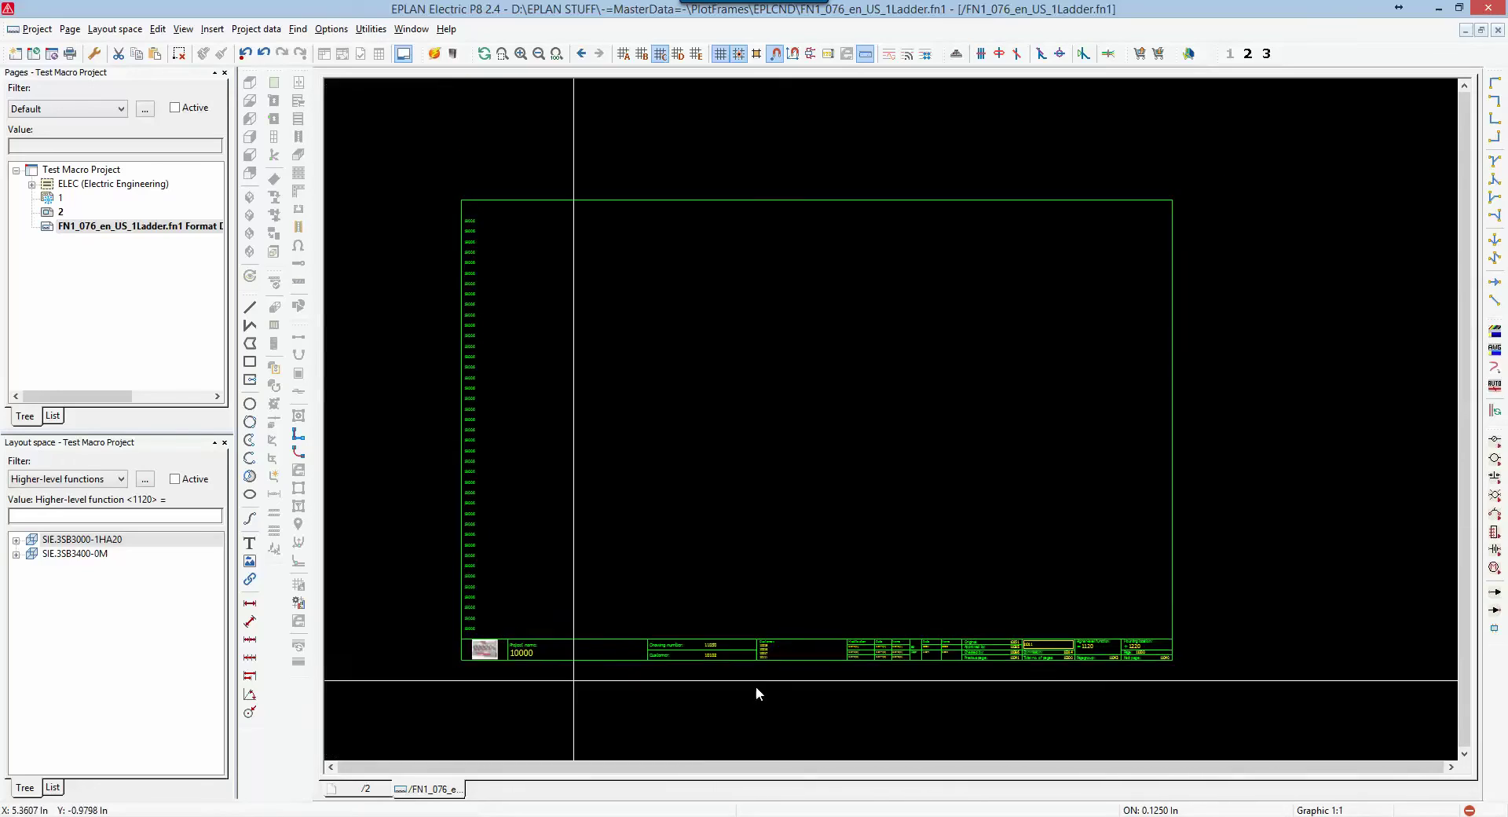
{"action": "scroll", "coordinate": [761, 696], "scroll_direction": "up", "scroll_amount": 1}
{"action": "scroll", "coordinate": [581, 681], "scroll_direction": "up", "scroll_amount": 3}
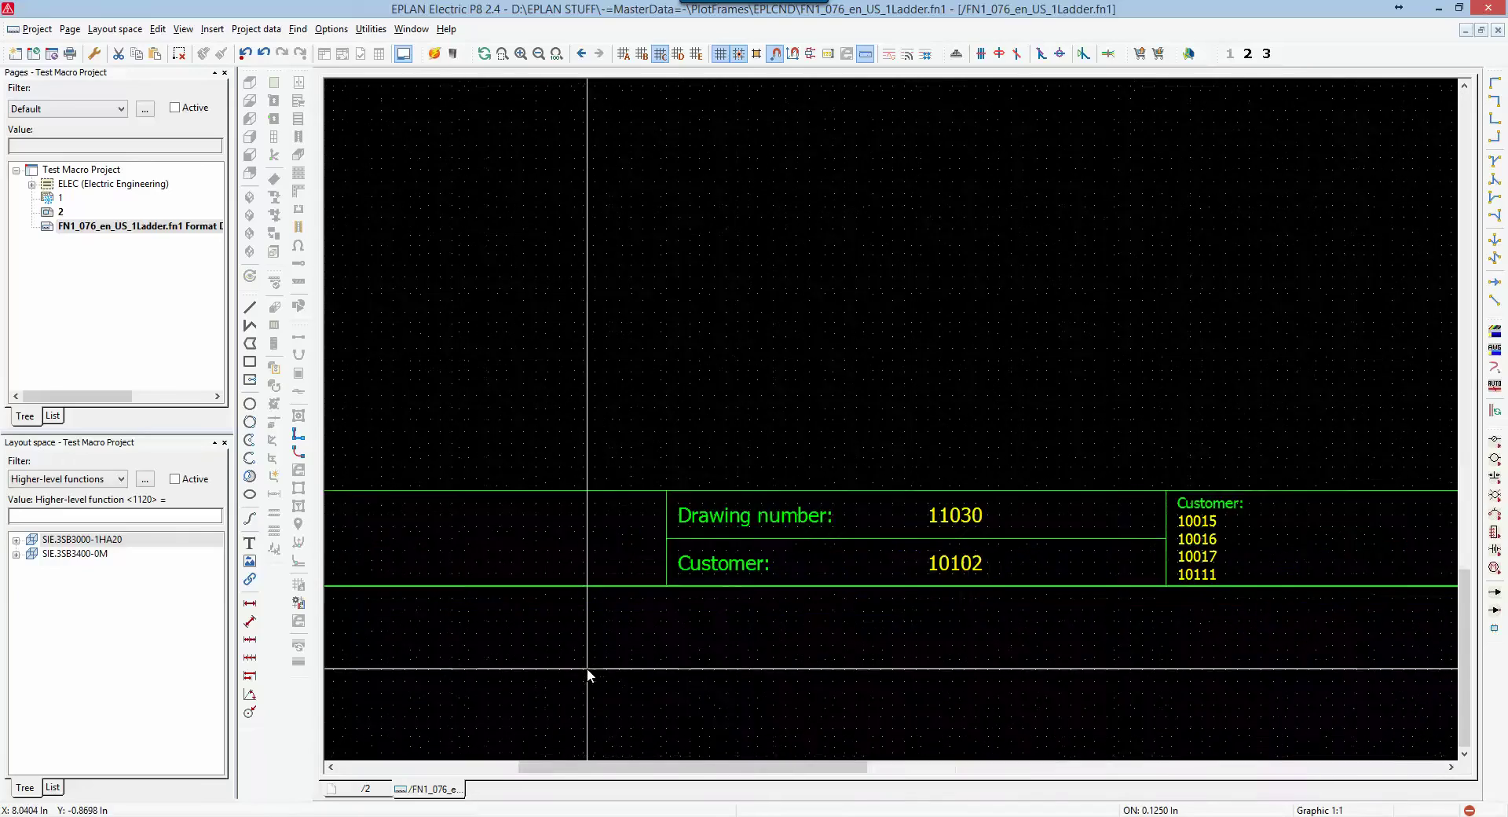
{"action": "scroll", "coordinate": [854, 690], "scroll_direction": "down", "scroll_amount": 1}
{"action": "scroll", "coordinate": [896, 691], "scroll_direction": "down", "scroll_amount": 1}
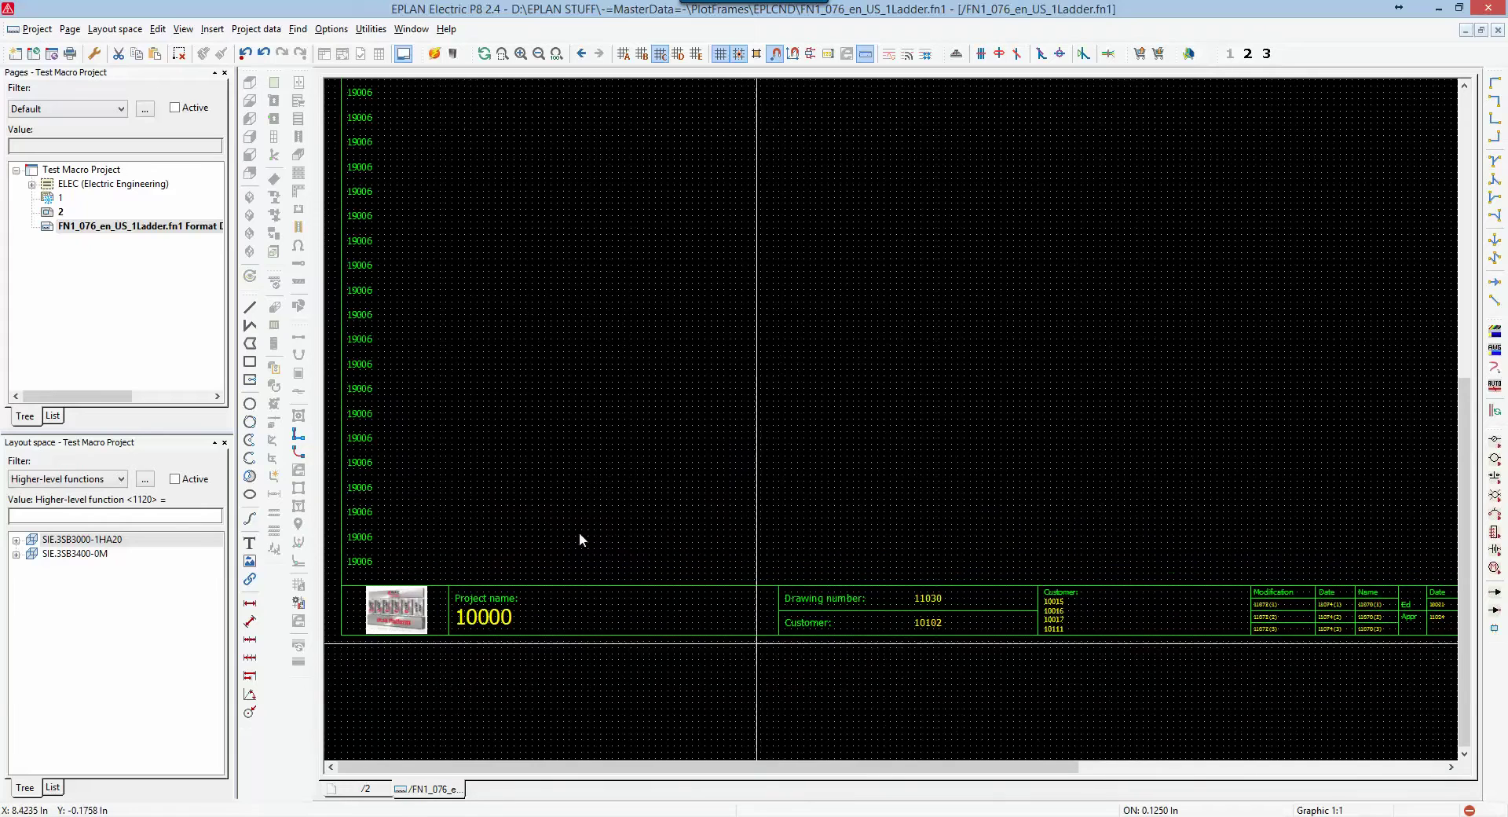
{"action": "left_click", "coordinate": [251, 308]}
{"action": "scroll", "coordinate": [671, 581], "scroll_direction": "up", "scroll_amount": 3}
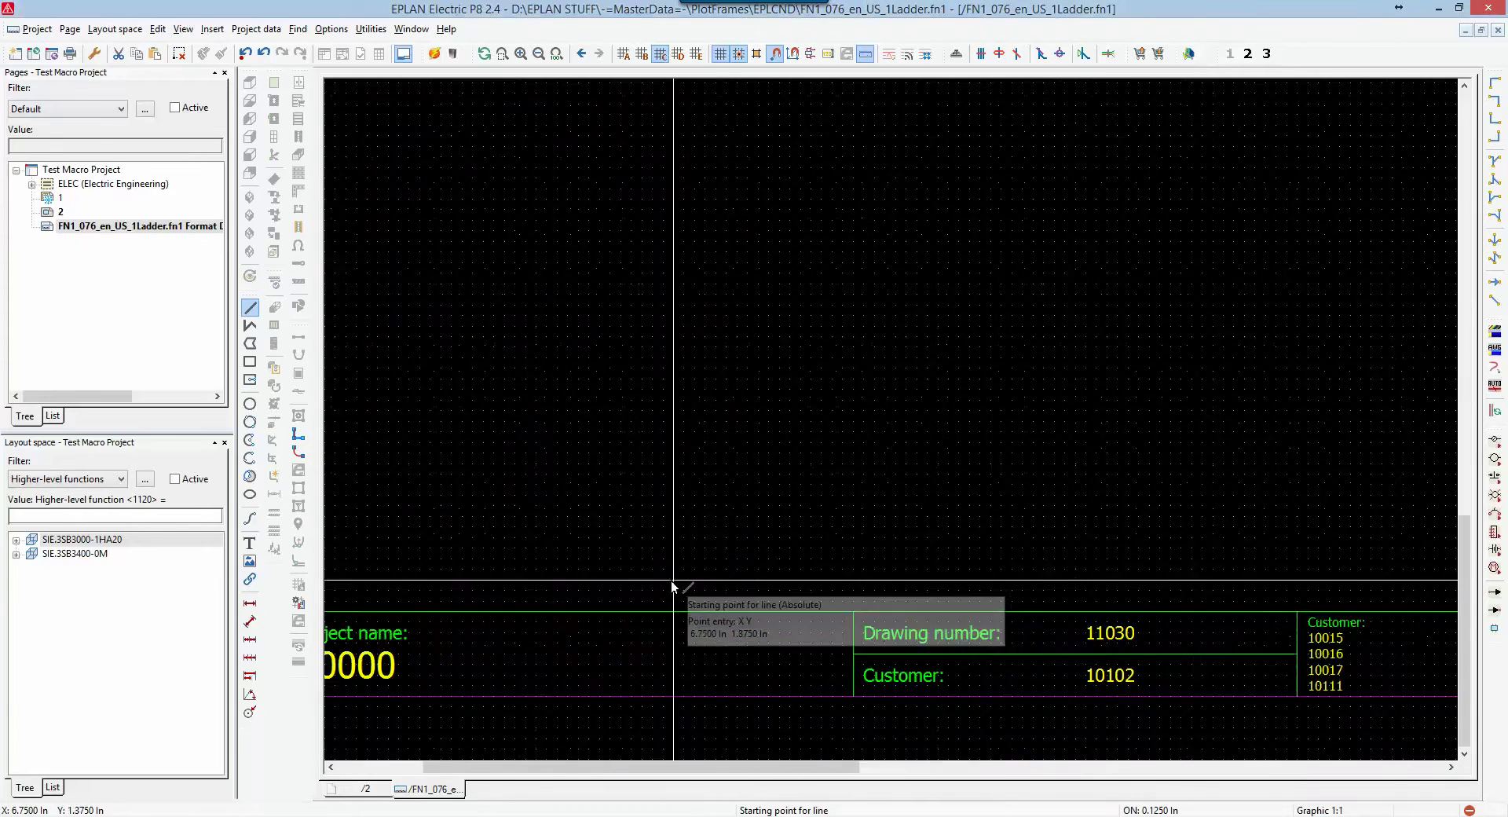
{"action": "left_click", "coordinate": [674, 629]}
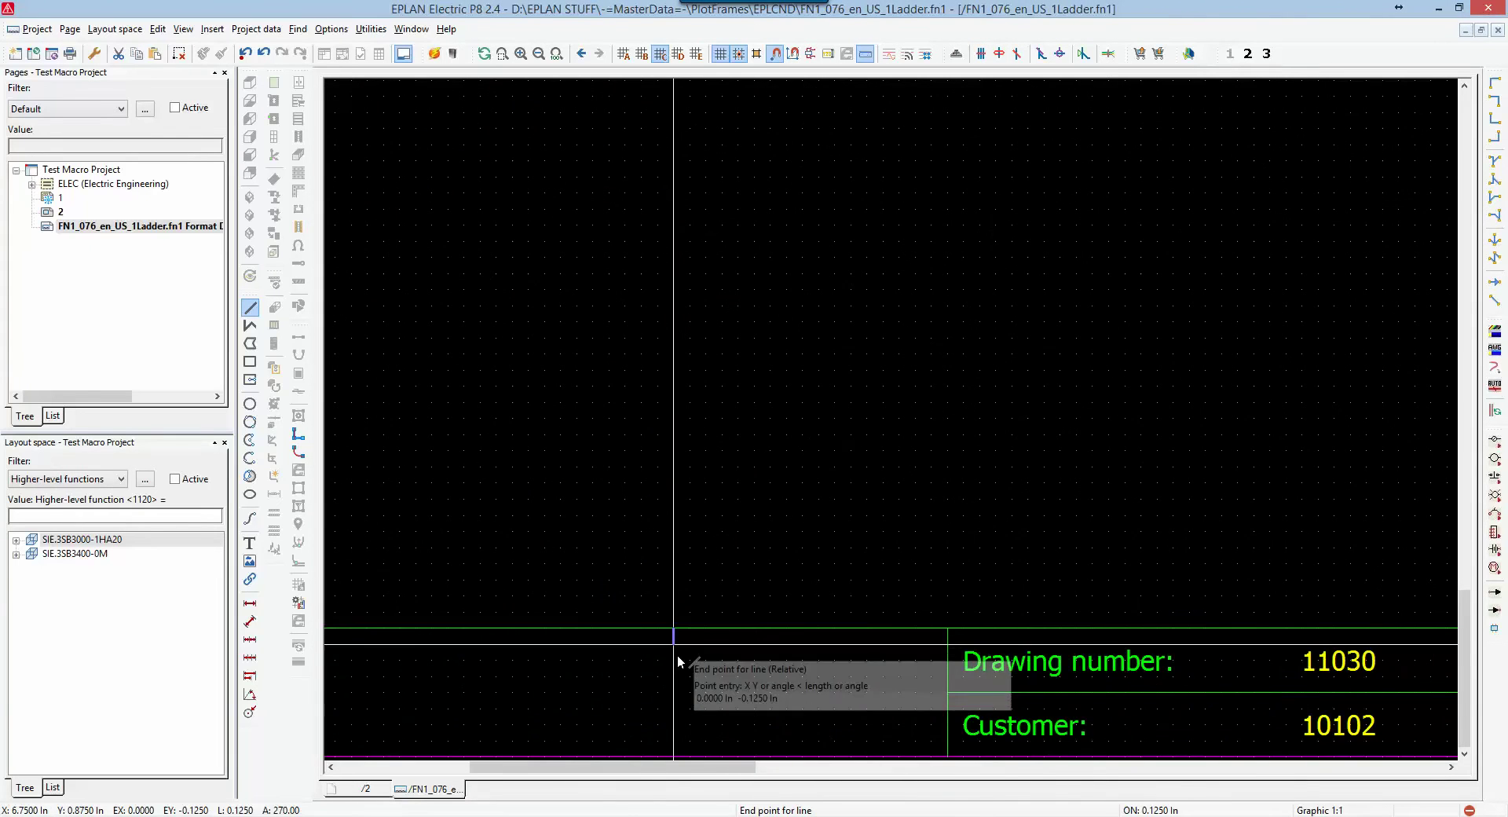
{"action": "left_click", "coordinate": [673, 756]}
{"action": "key", "text": "Escape"}
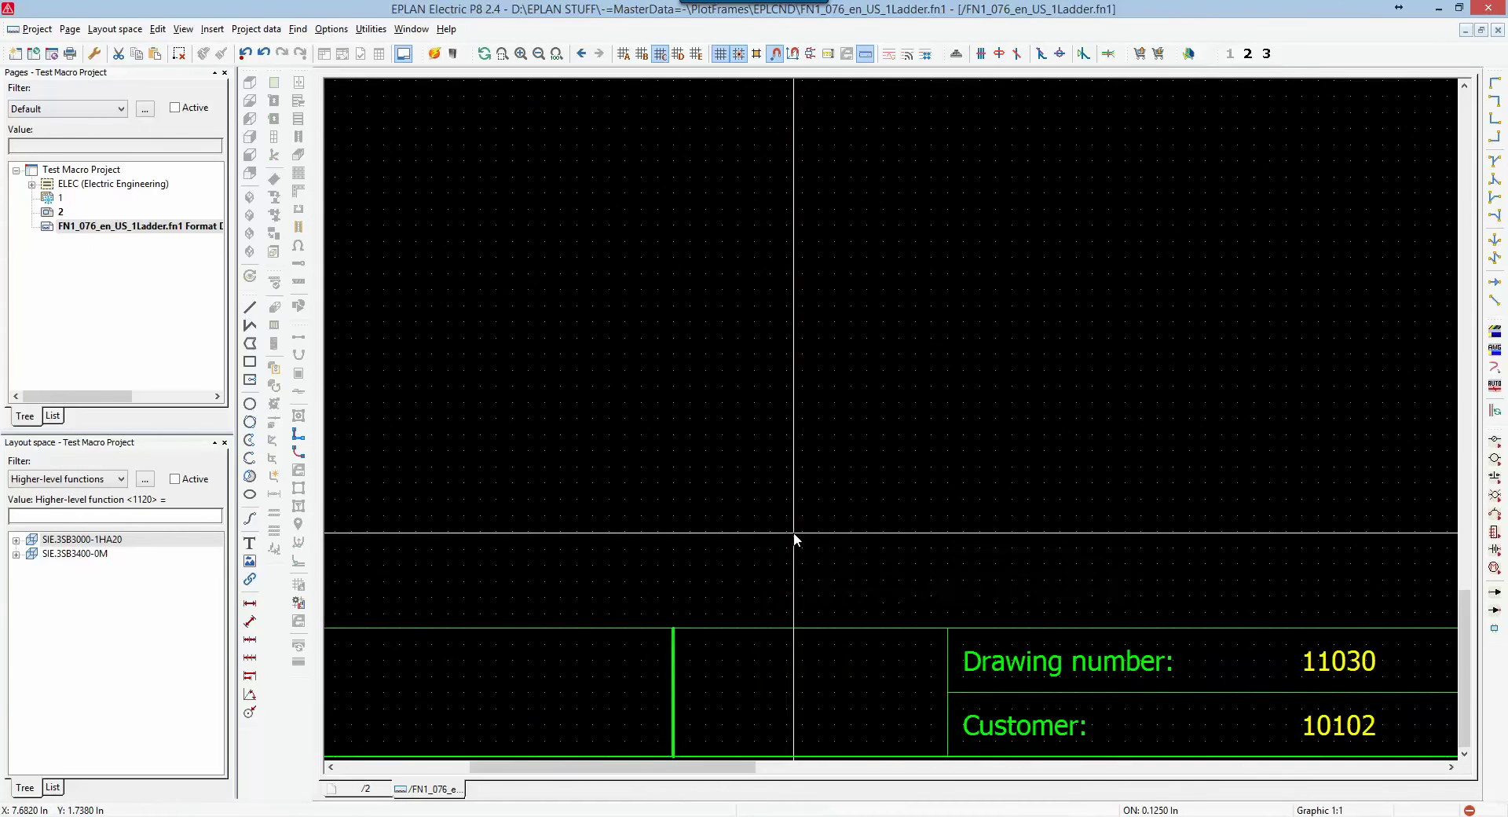
- Copy the format of the vertical line beside the Drawing number cell onto the newly drawn vertical line
{"action": "scroll", "coordinate": [809, 480], "scroll_direction": "down", "scroll_amount": 1}
{"action": "scroll", "coordinate": [692, 660], "scroll_direction": "up", "scroll_amount": 1}
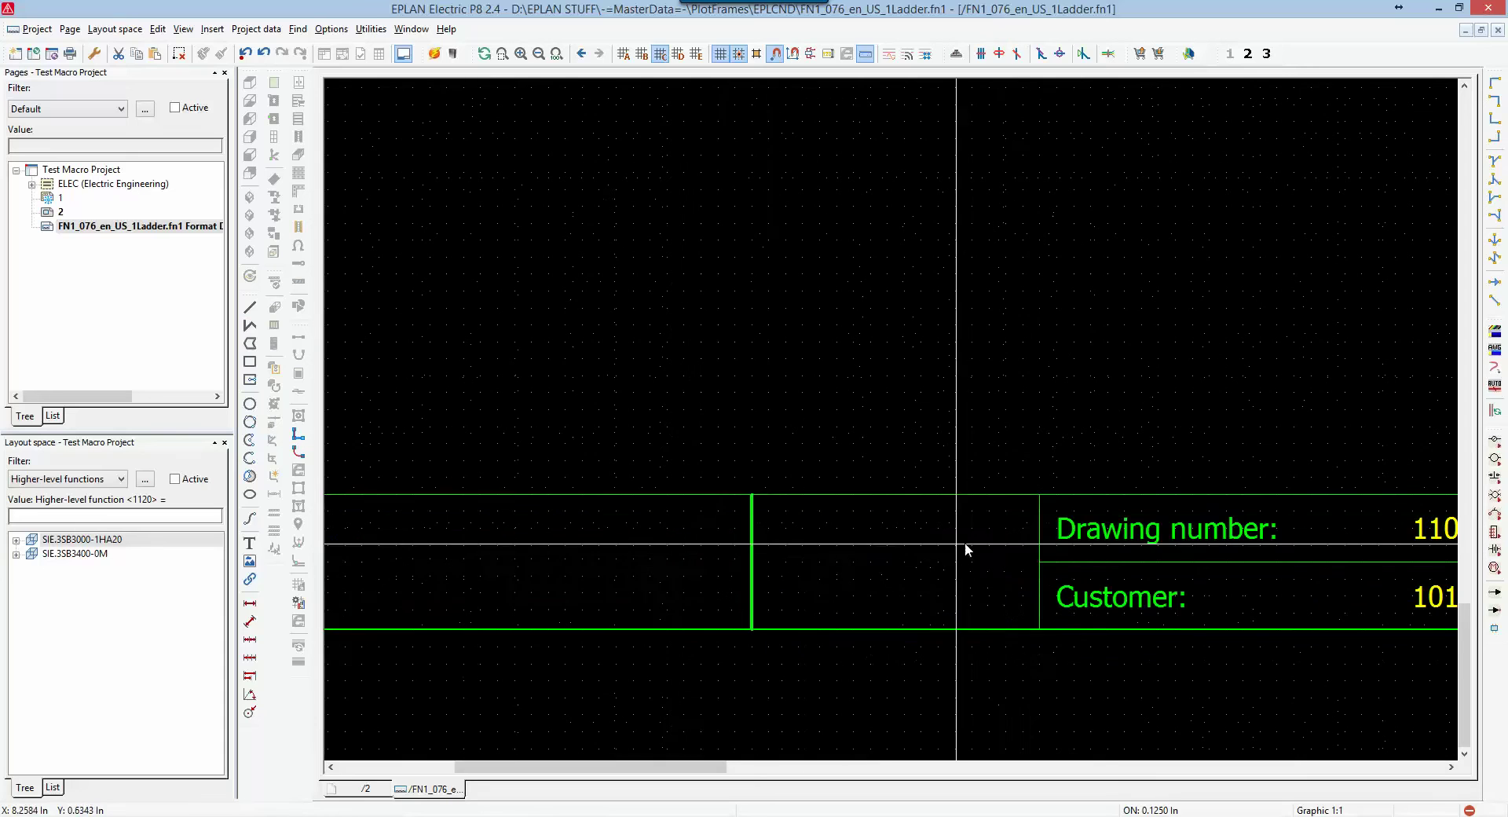
{"action": "left_click", "coordinate": [1037, 628]}
{"action": "left_click", "coordinate": [1039, 524]}
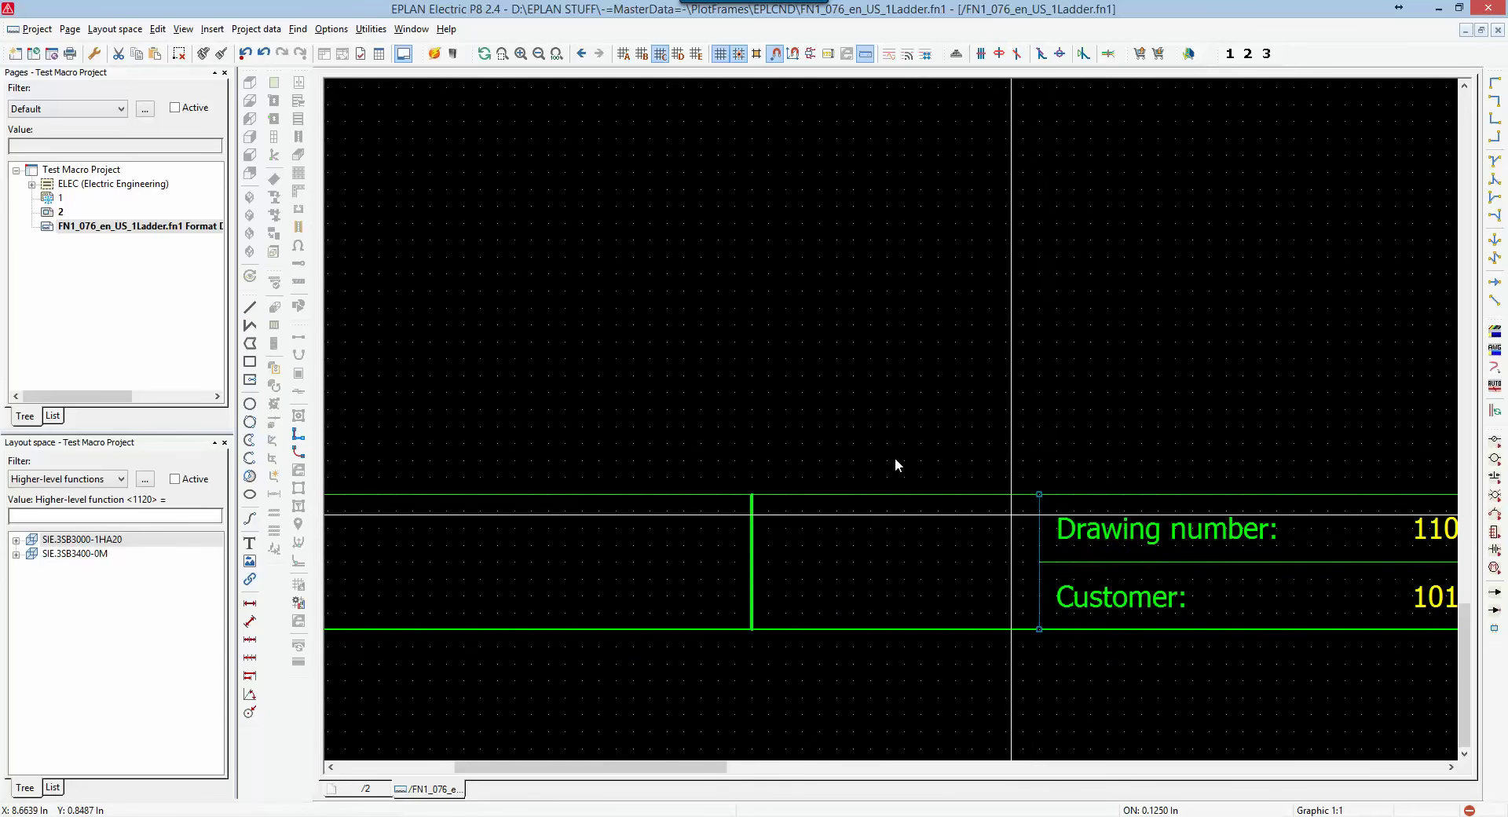
{"action": "left_click", "coordinate": [205, 56]}
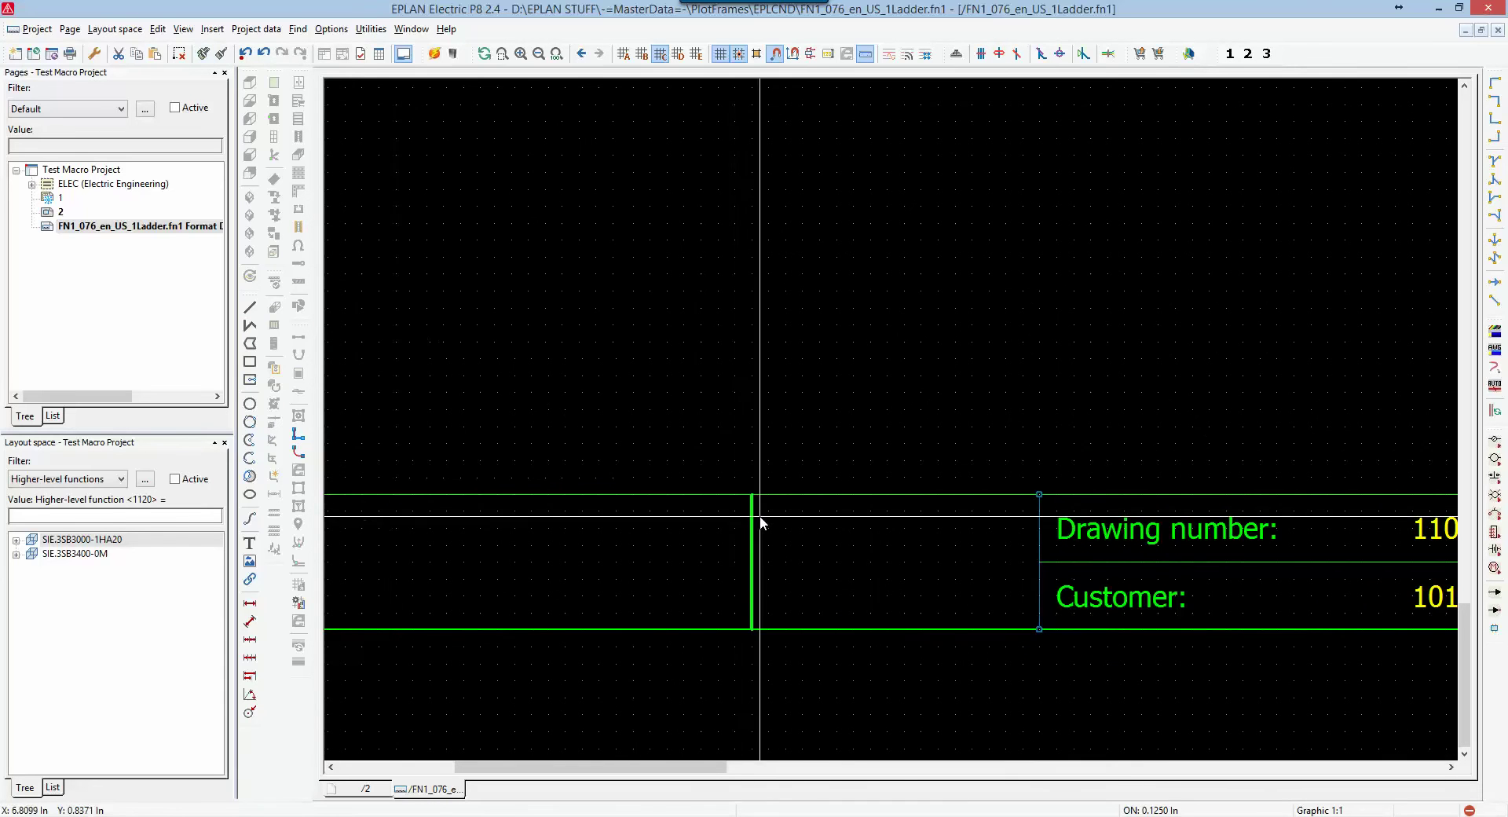
{"action": "left_click", "coordinate": [751, 524]}
{"action": "left_click", "coordinate": [221, 52]}
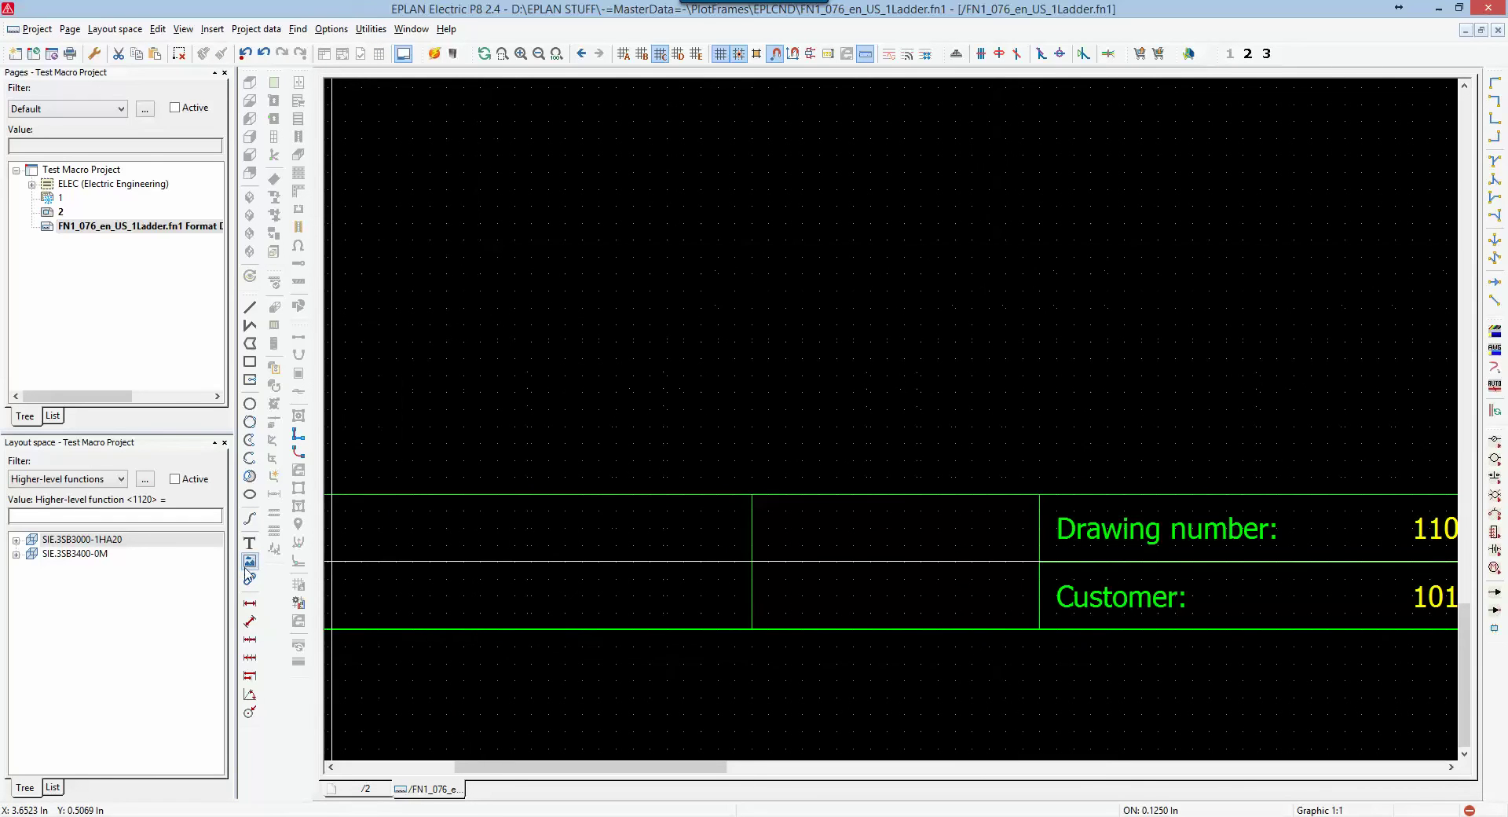
- Add the text "Fax Number:" in the upper part of the new title block cell
{"action": "left_click", "coordinate": [250, 544]}
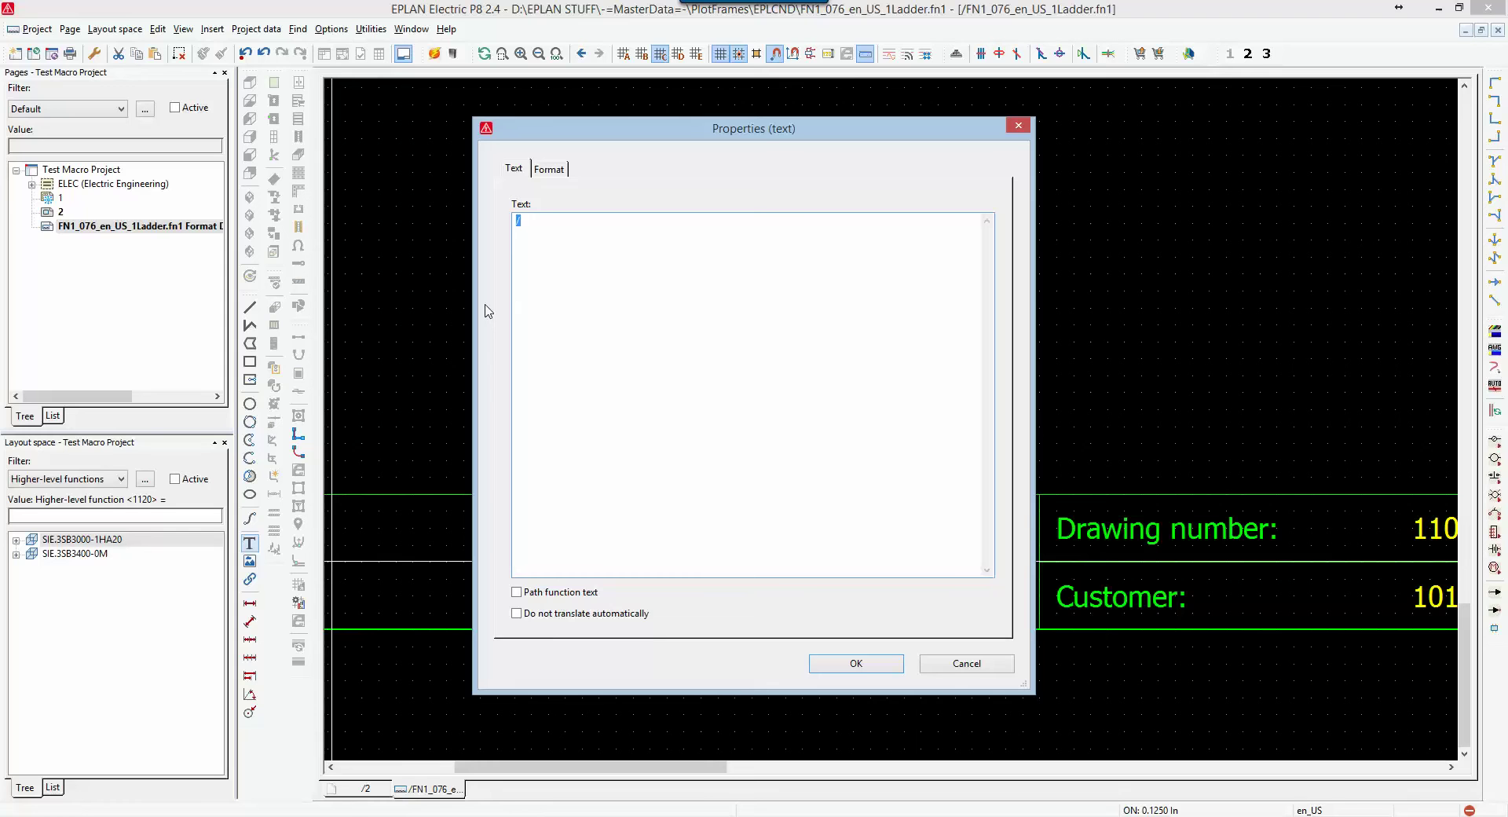
{"action": "type", "text": "Fax Number:"}
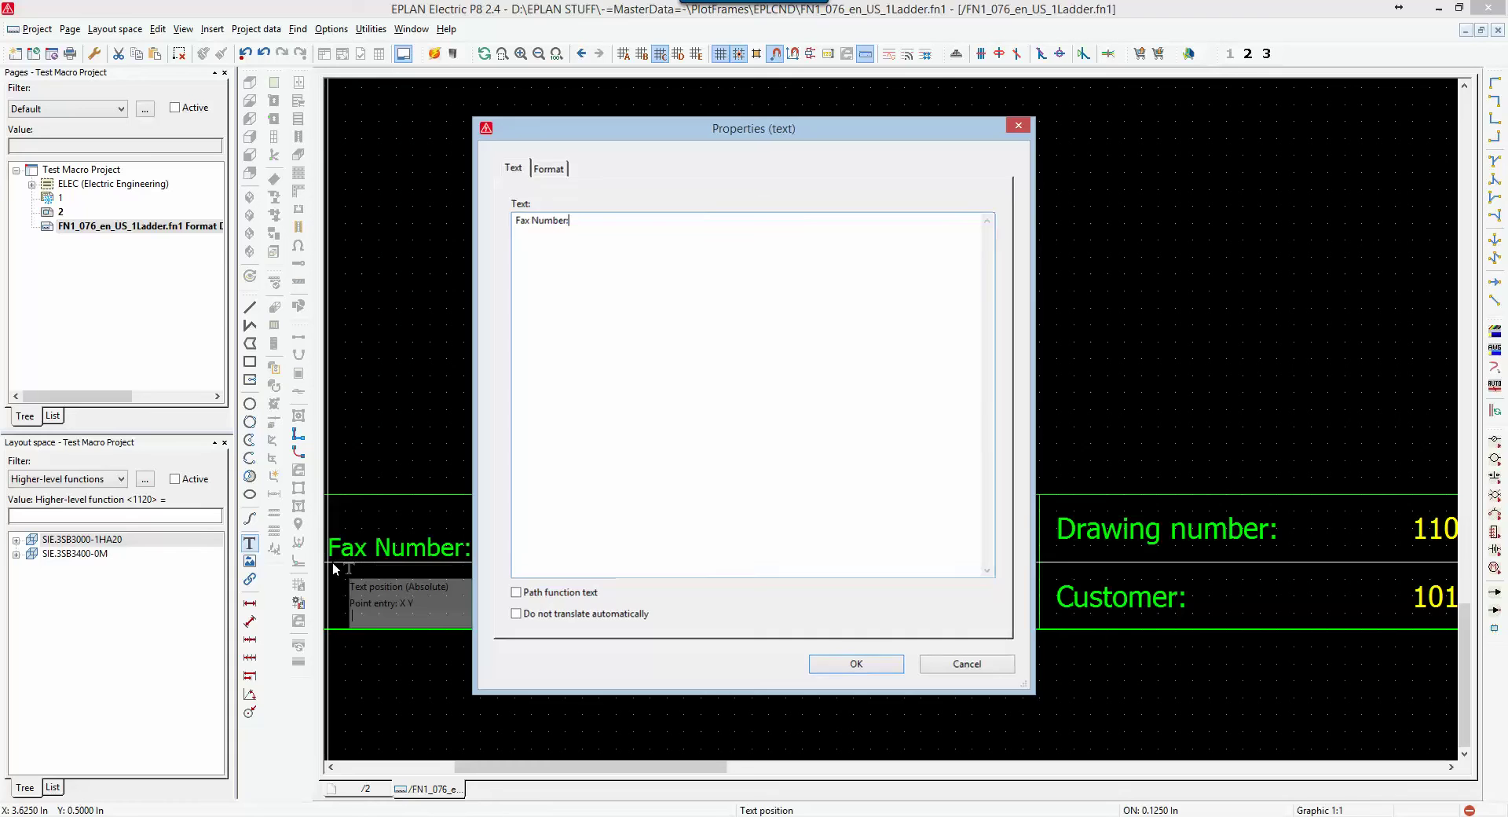
{"action": "key", "text": "Return"}
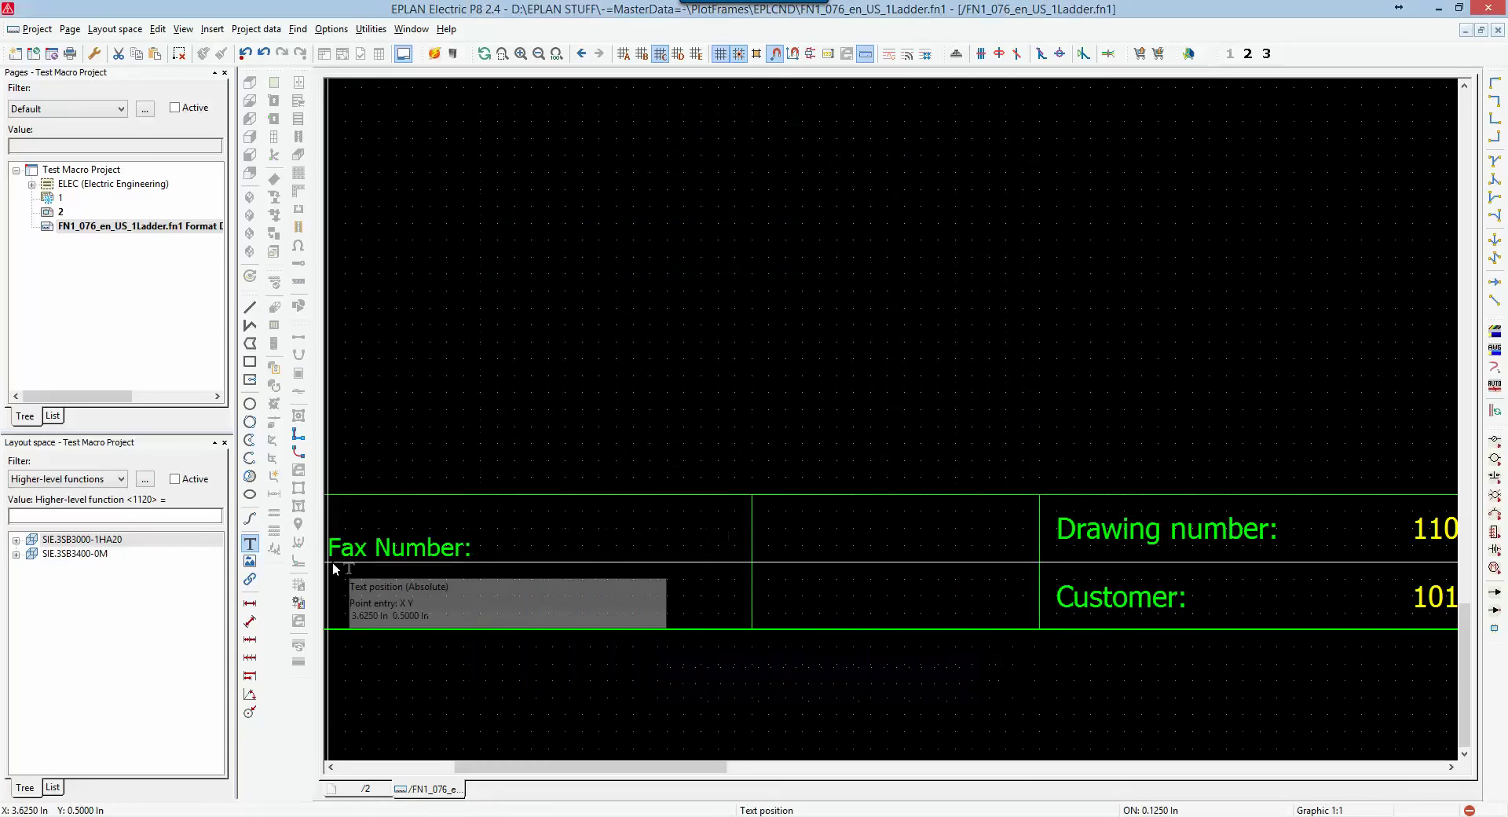
{"action": "left_click", "coordinate": [775, 537]}
{"action": "key", "text": "Escape"}
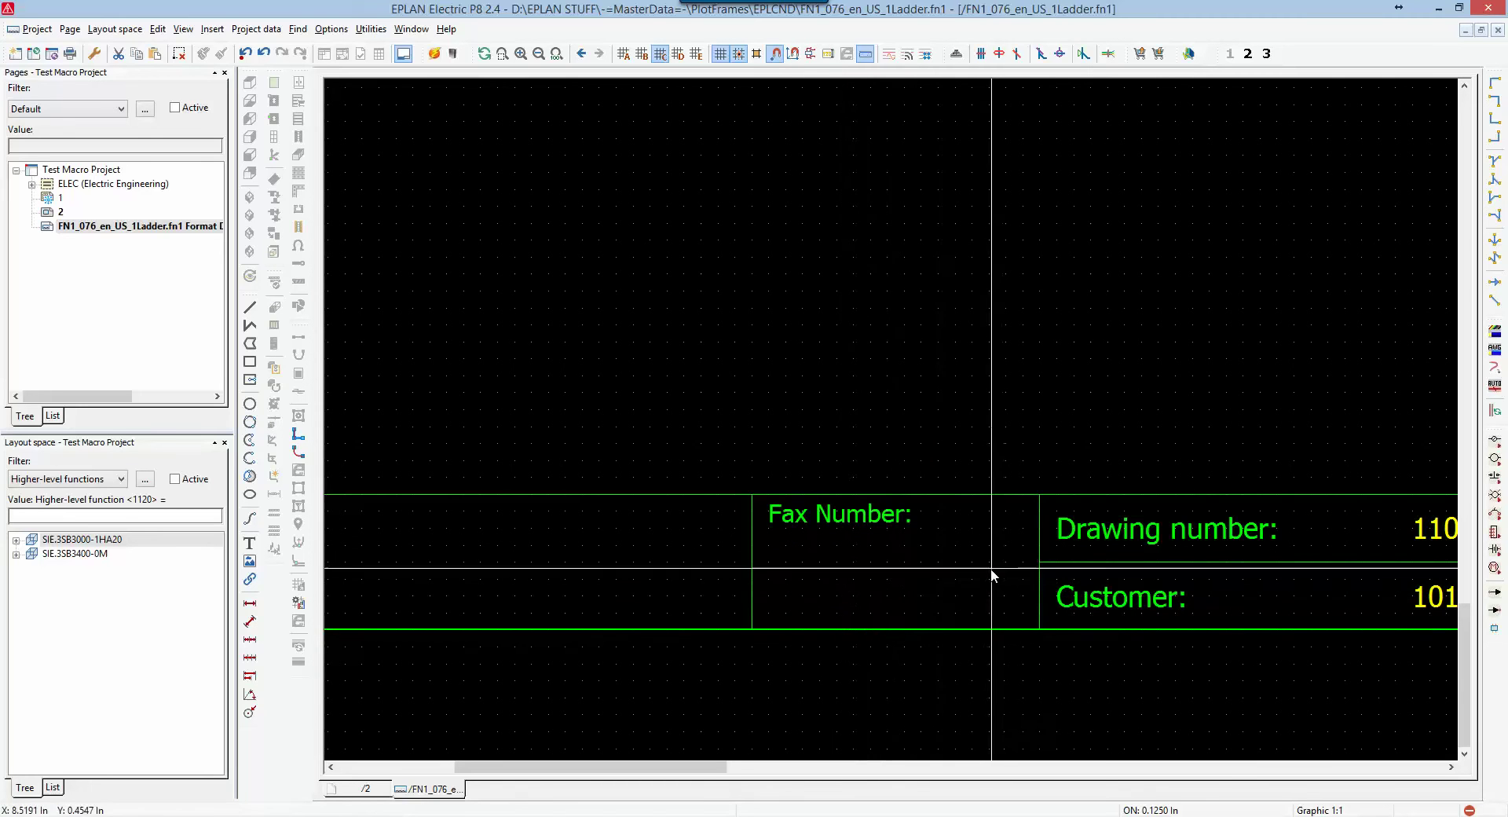
- Create a special text for project properties and assign it the property Customer: Fax <10111>
{"action": "left_click", "coordinate": [210, 33]}
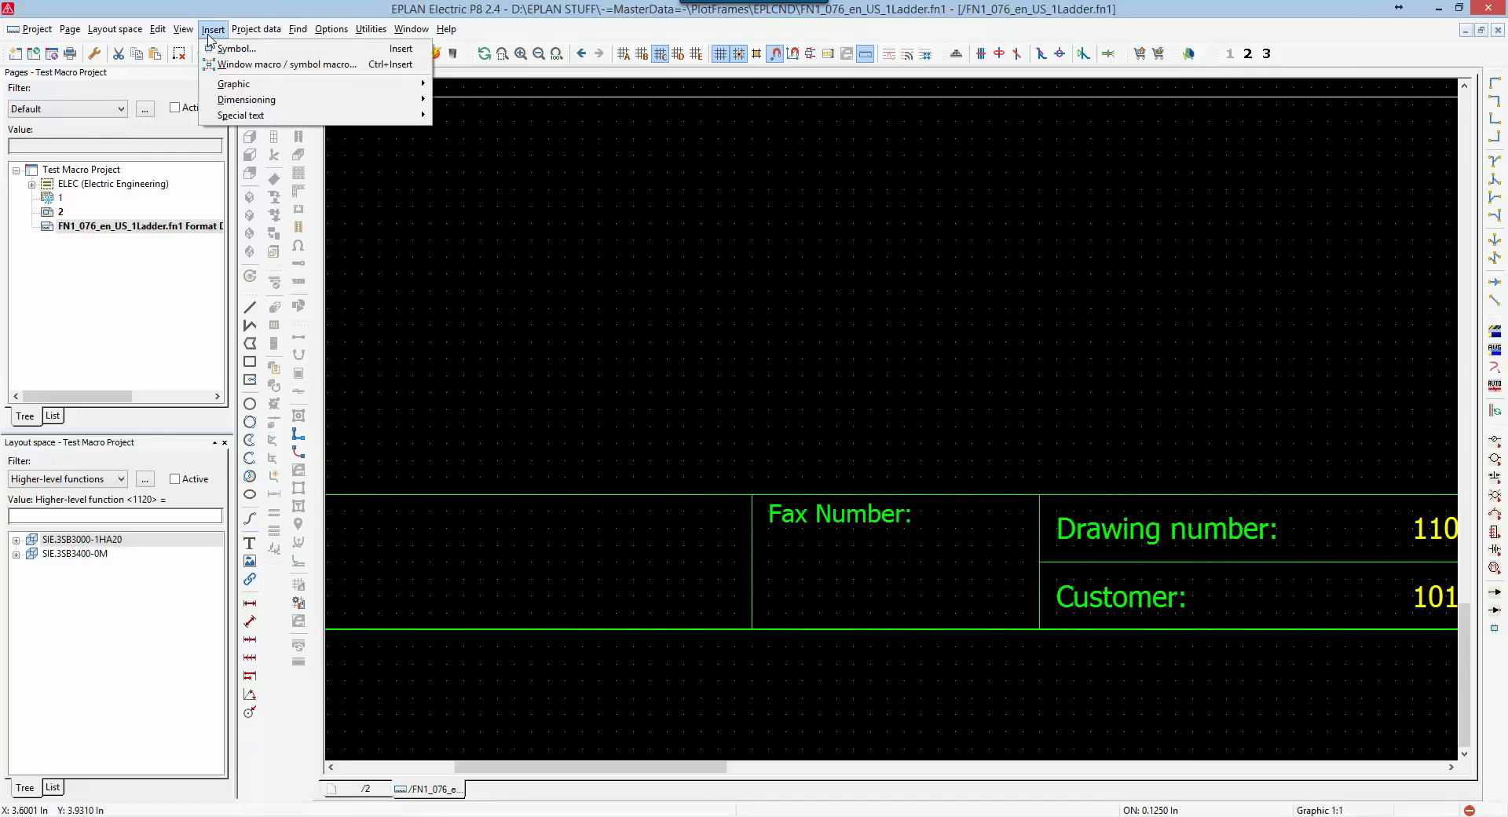
{"action": "mouse_move", "coordinate": [236, 118]}
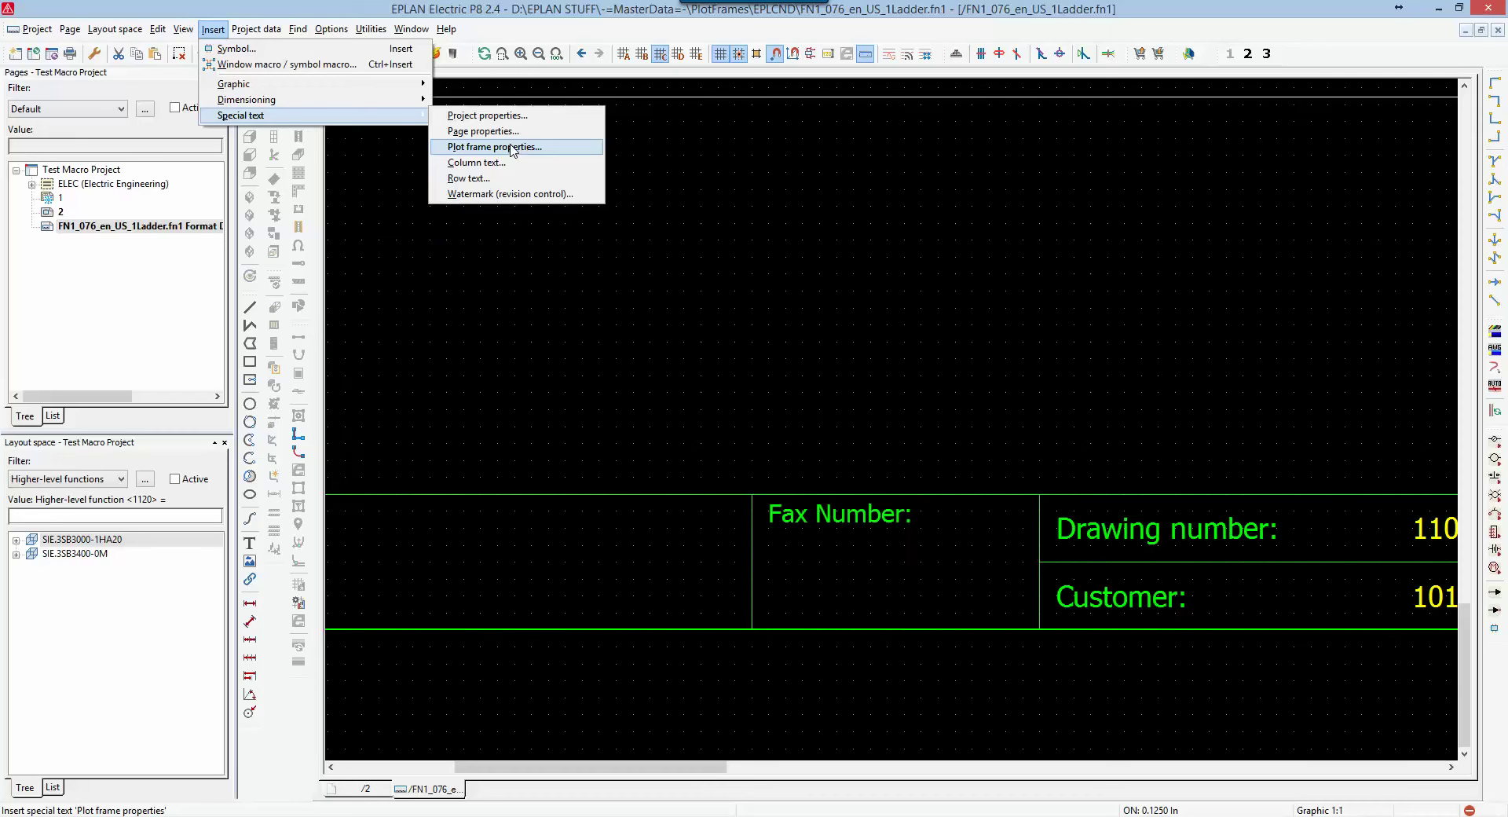
{"action": "left_click", "coordinate": [510, 116]}
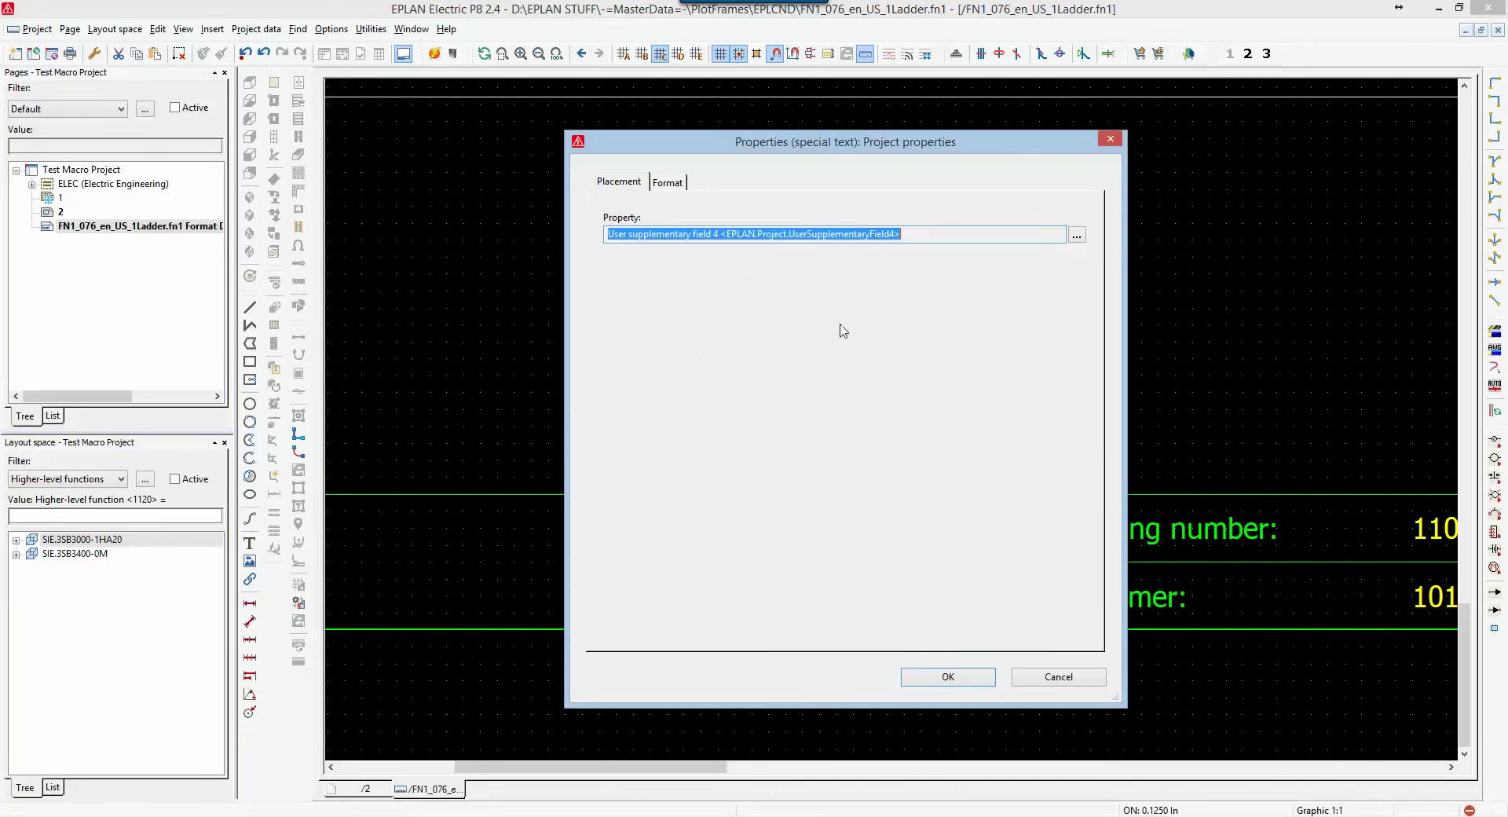
{"action": "left_click", "coordinate": [1081, 238]}
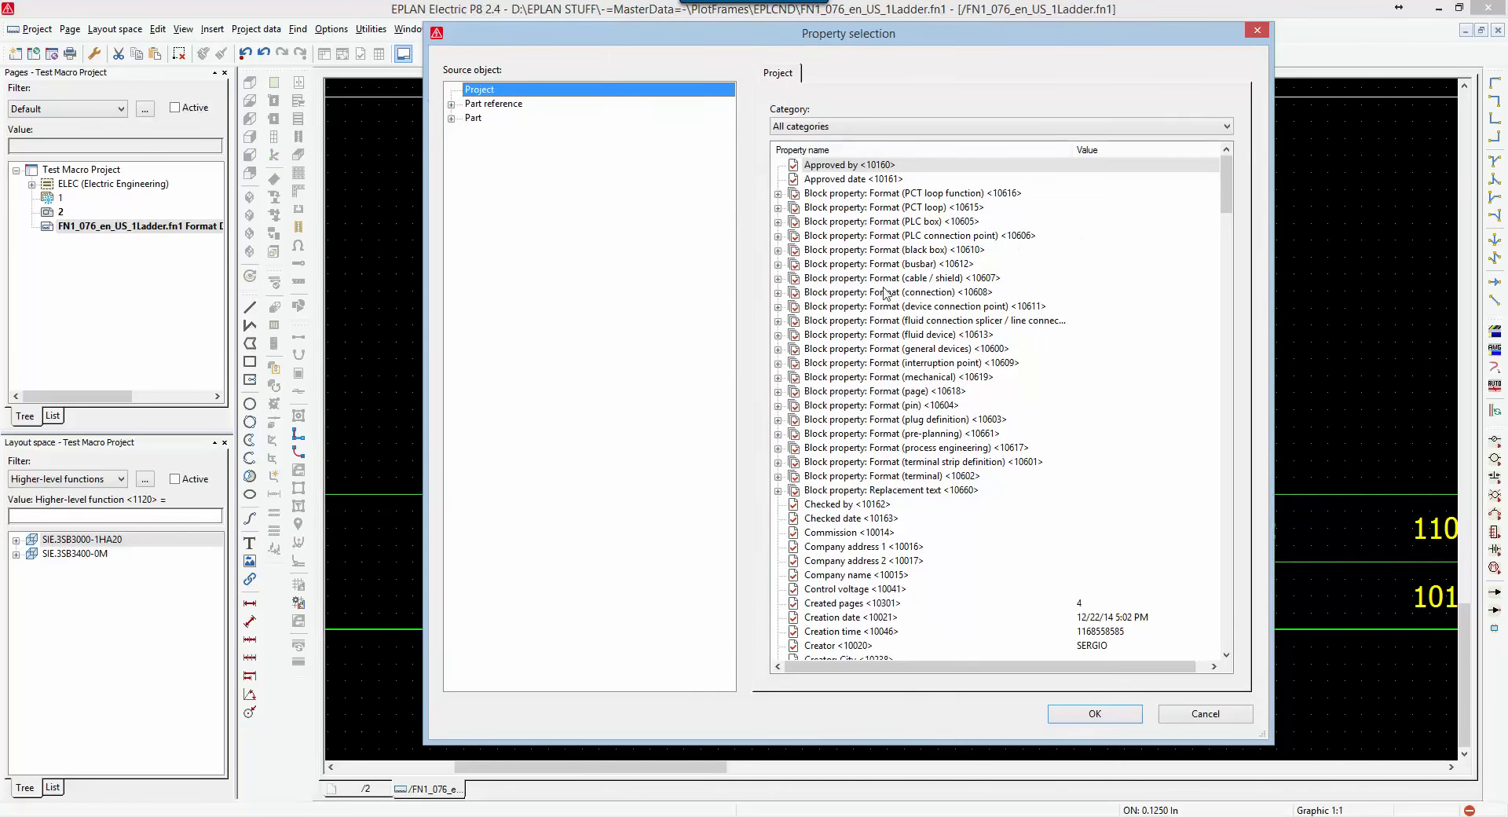
{"action": "left_click", "coordinate": [915, 561]}
{"action": "scroll", "coordinate": [917, 565], "scroll_direction": "down", "scroll_amount": 1}
{"action": "scroll", "coordinate": [916, 565], "scroll_direction": "down", "scroll_amount": 11}
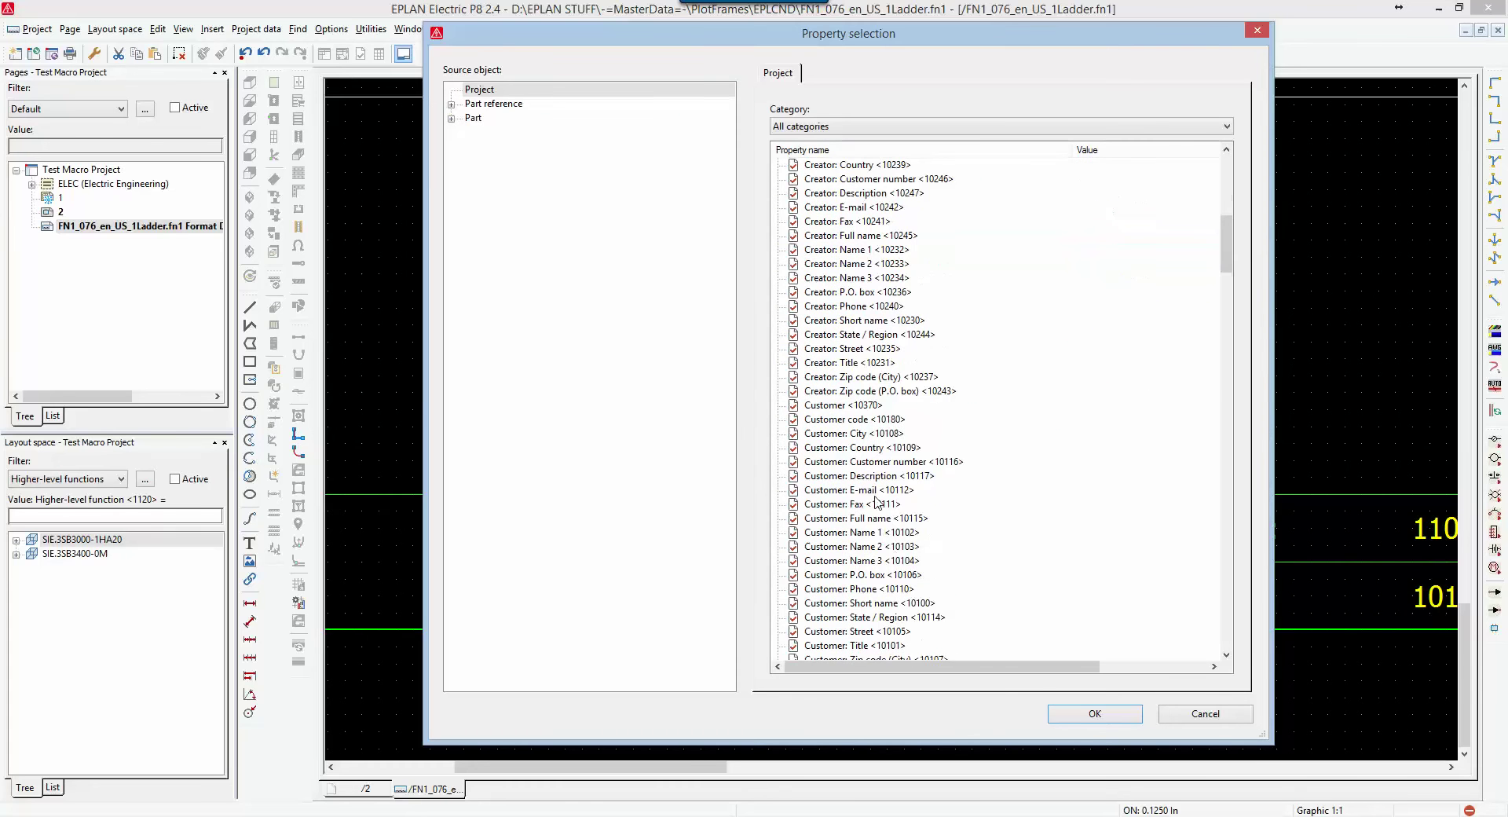
{"action": "left_click", "coordinate": [872, 507]}
{"action": "left_click", "coordinate": [1093, 713]}
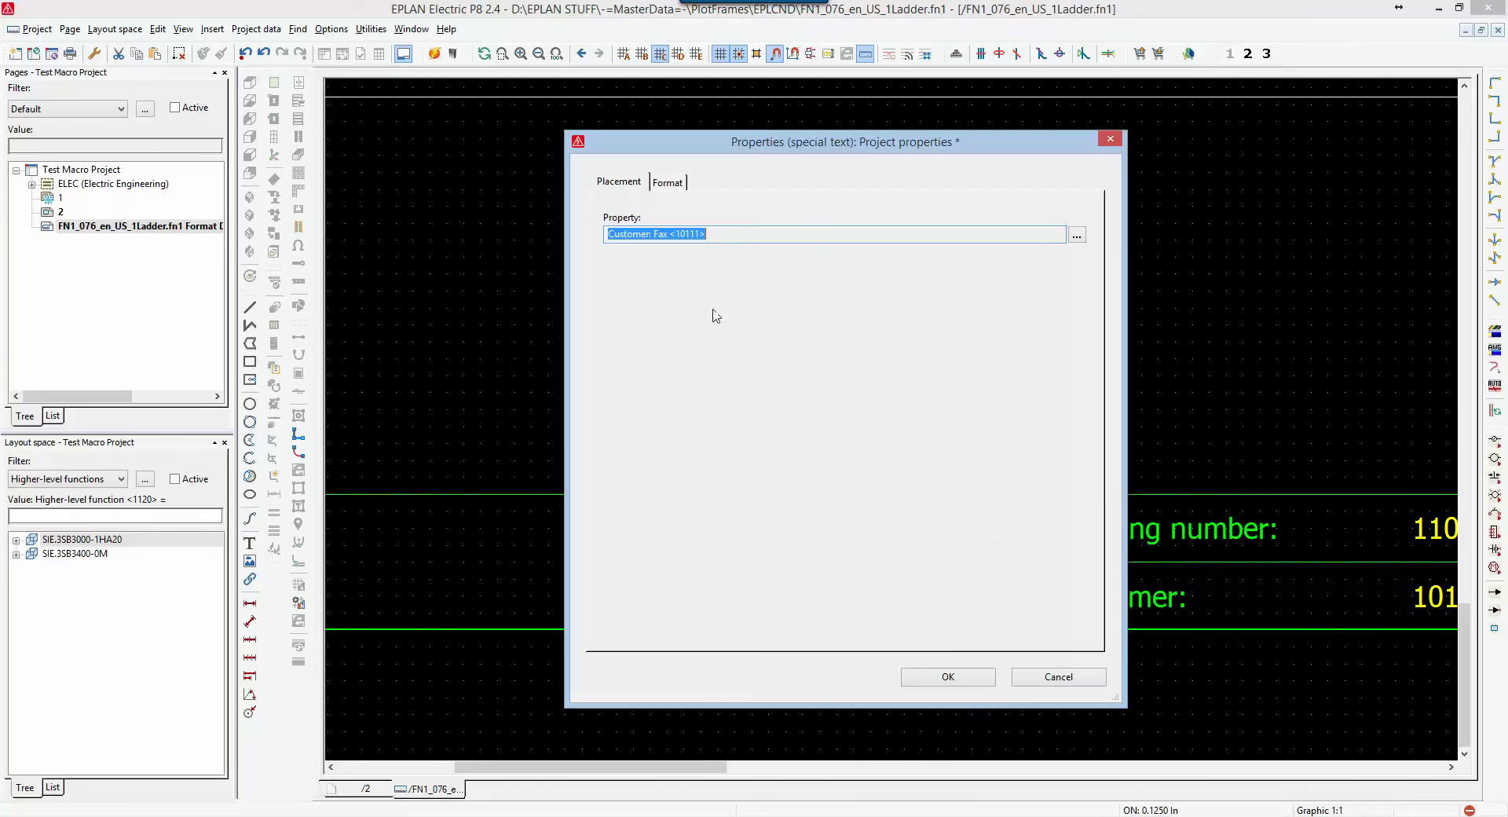
{"action": "left_click", "coordinate": [950, 677]}
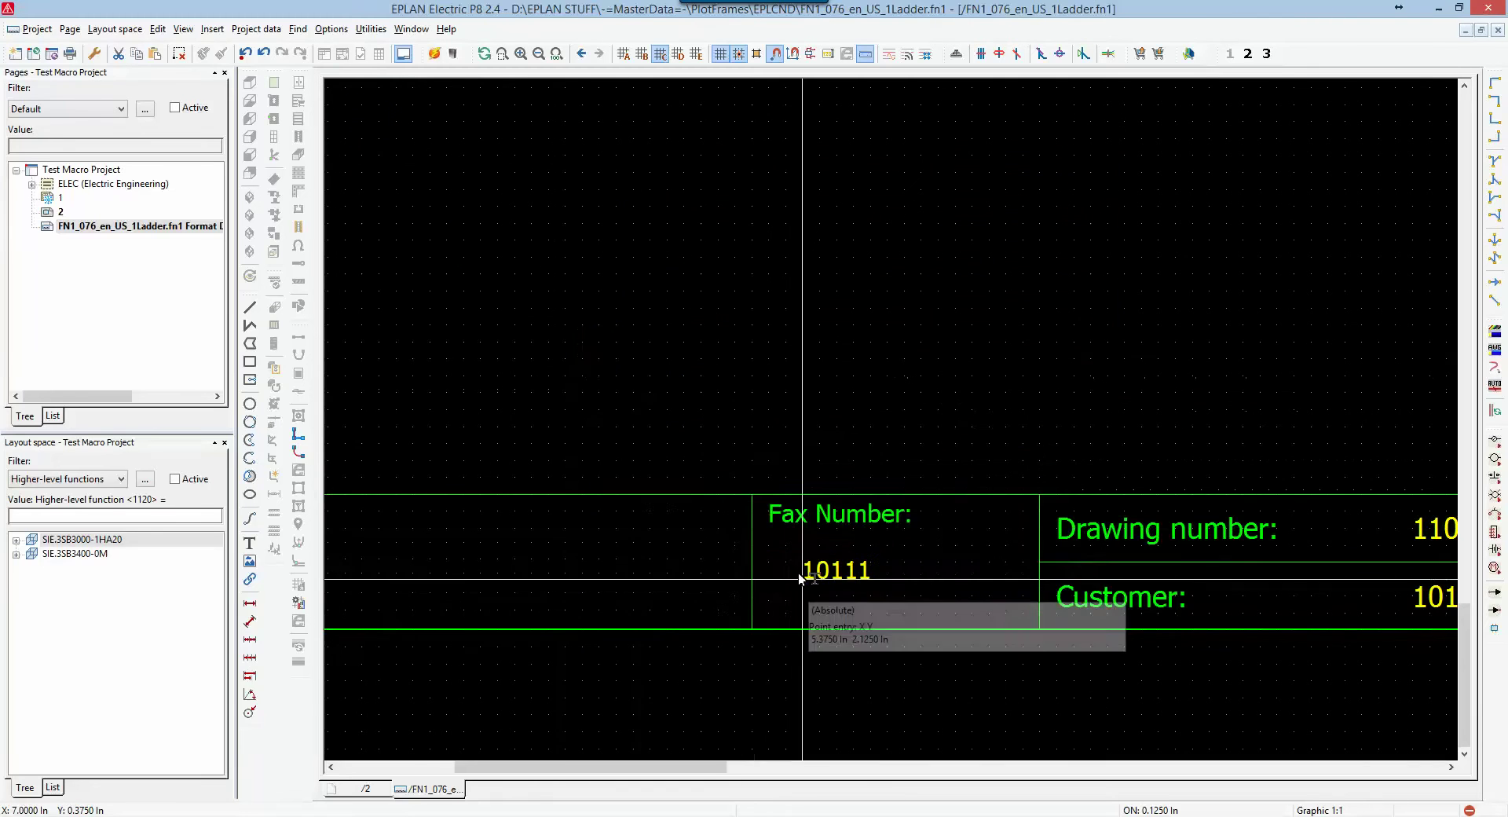
- Place the fax property text below the "Fax Number:" label at X 7.1250 in, Y 0.2500 in
{"action": "scroll", "coordinate": [653, 513], "scroll_direction": "down", "scroll_amount": 1}
{"action": "scroll", "coordinate": [711, 536], "scroll_direction": "up", "scroll_amount": 1}
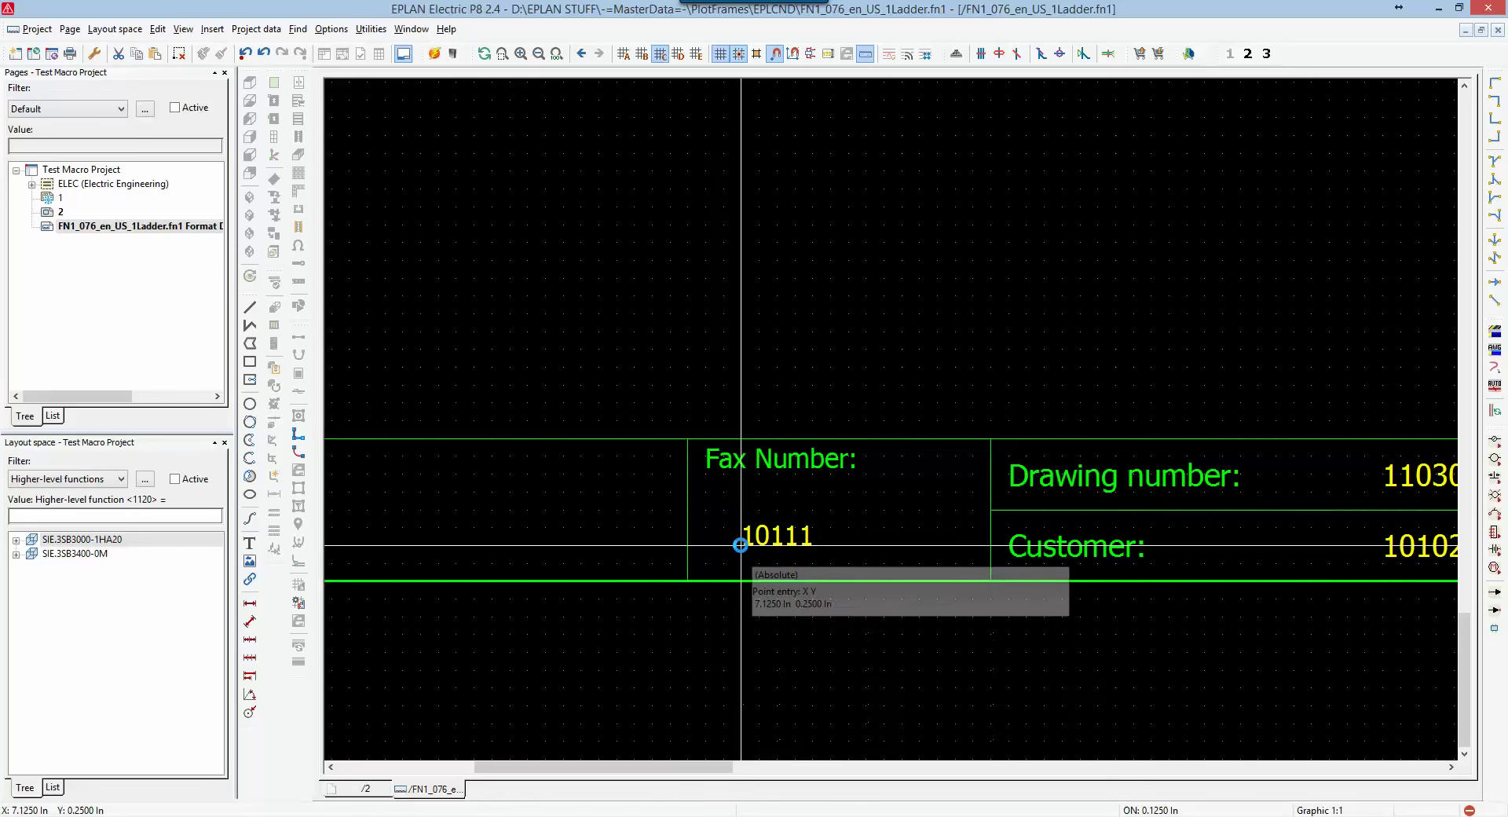
{"action": "left_click", "coordinate": [744, 560]}
{"action": "key", "text": "Escape"}
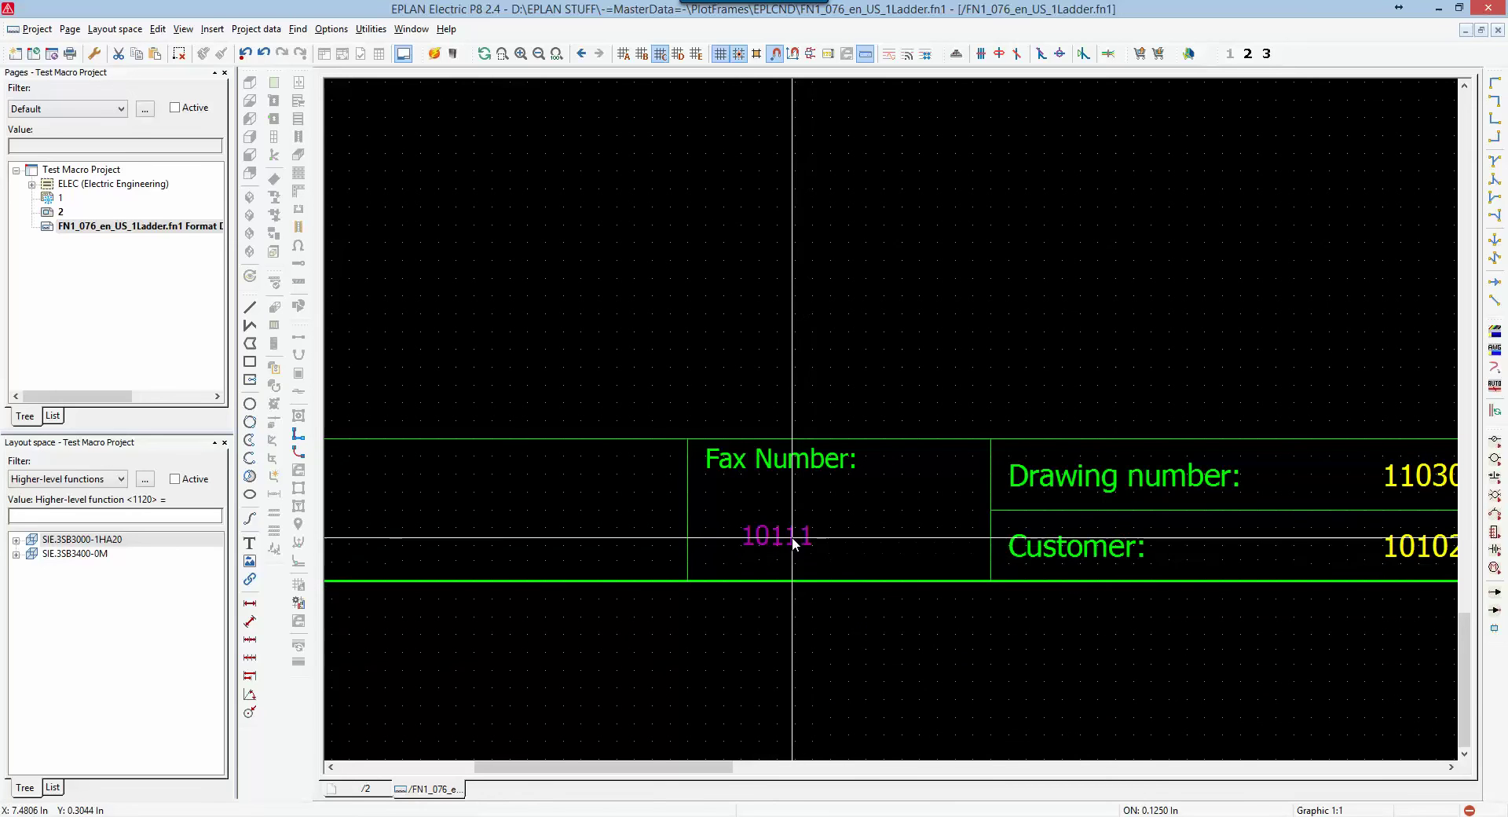
- Format the fax property text with a font size of 0.1378 in and Basis center alignment
{"action": "double_click", "coordinate": [794, 539]}
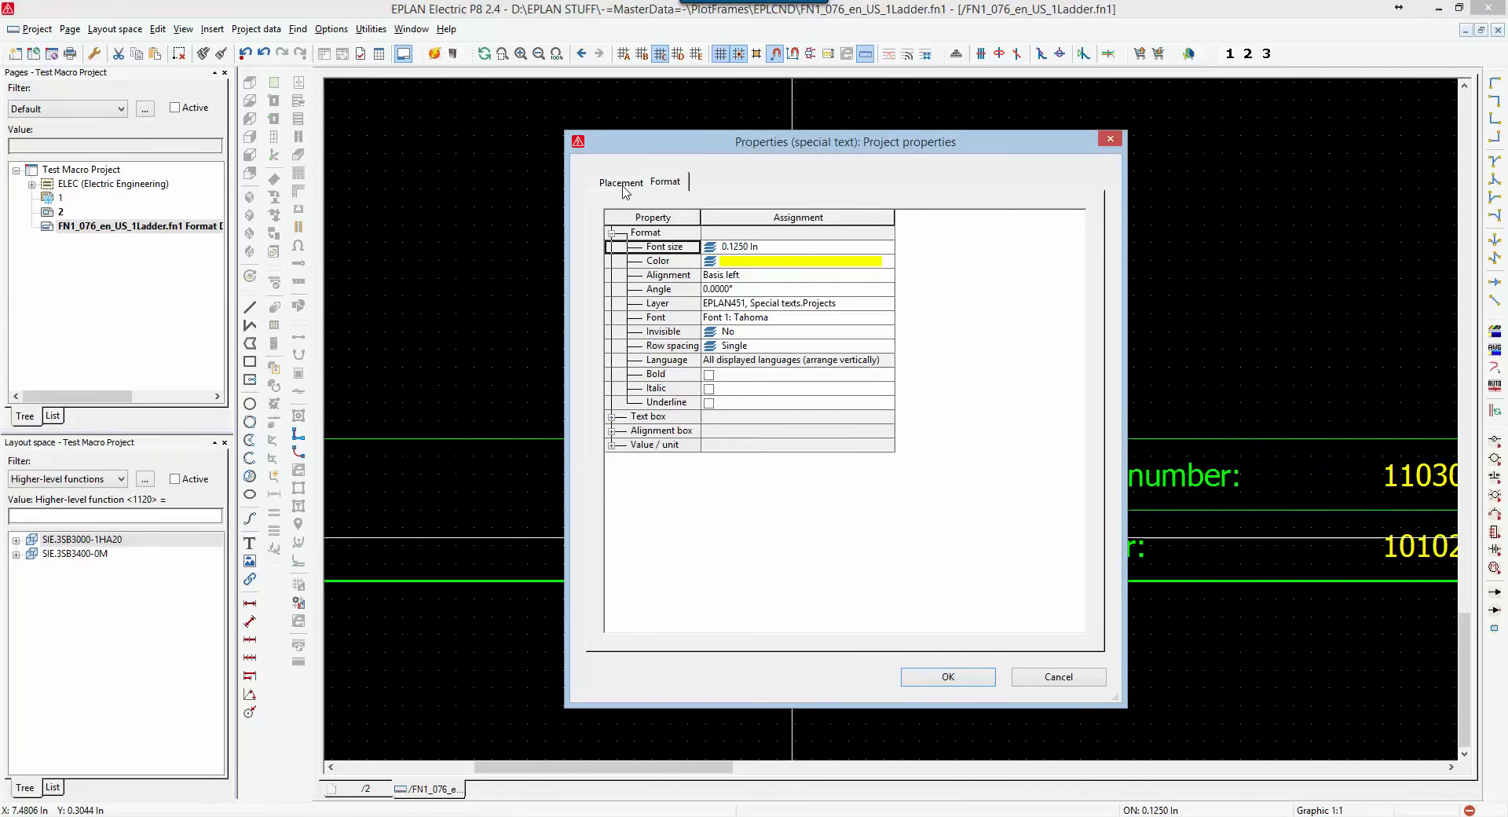
{"action": "left_click", "coordinate": [891, 249]}
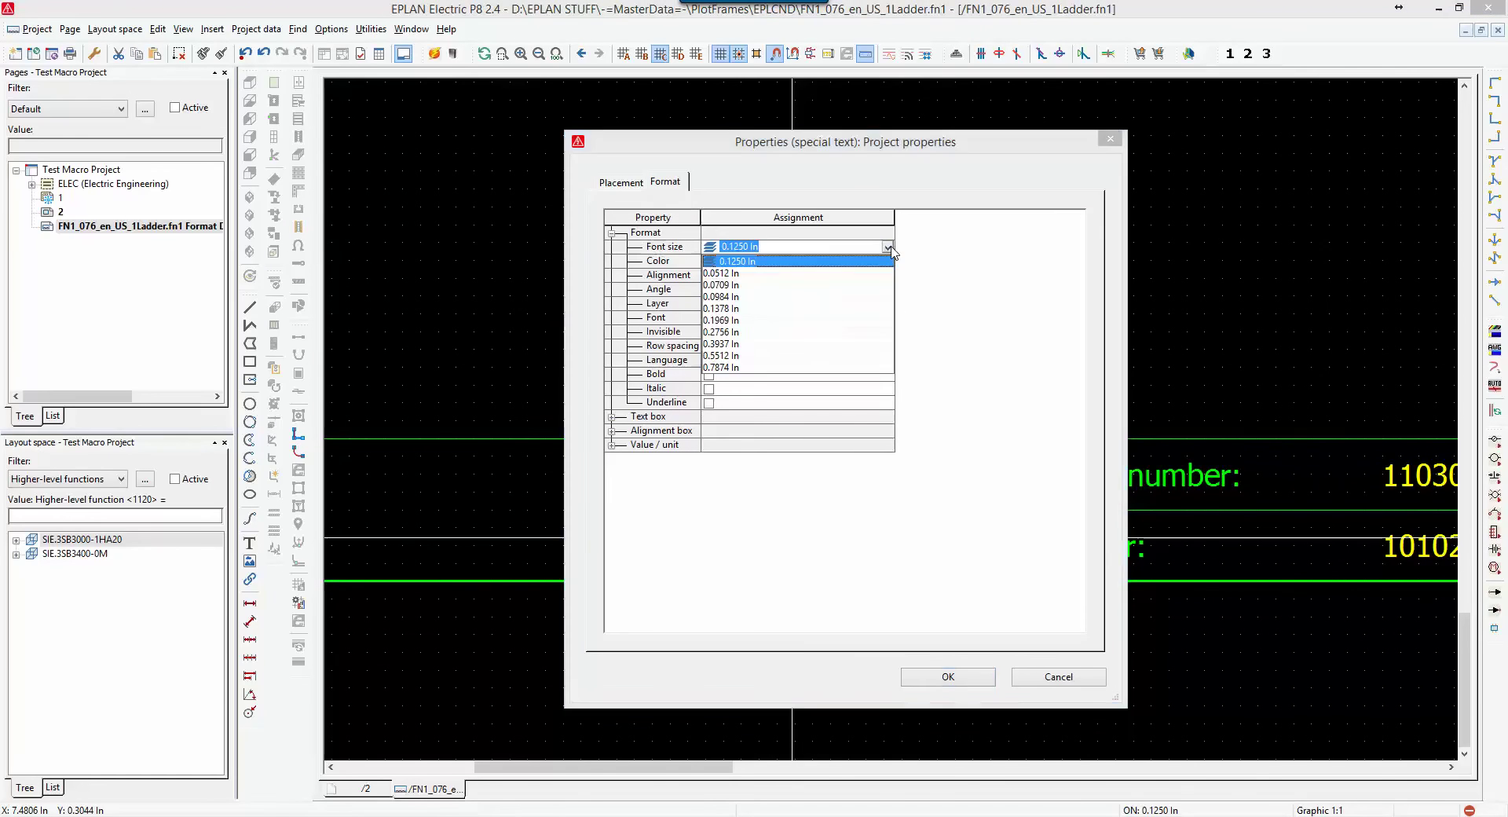
{"action": "left_click", "coordinate": [734, 274]}
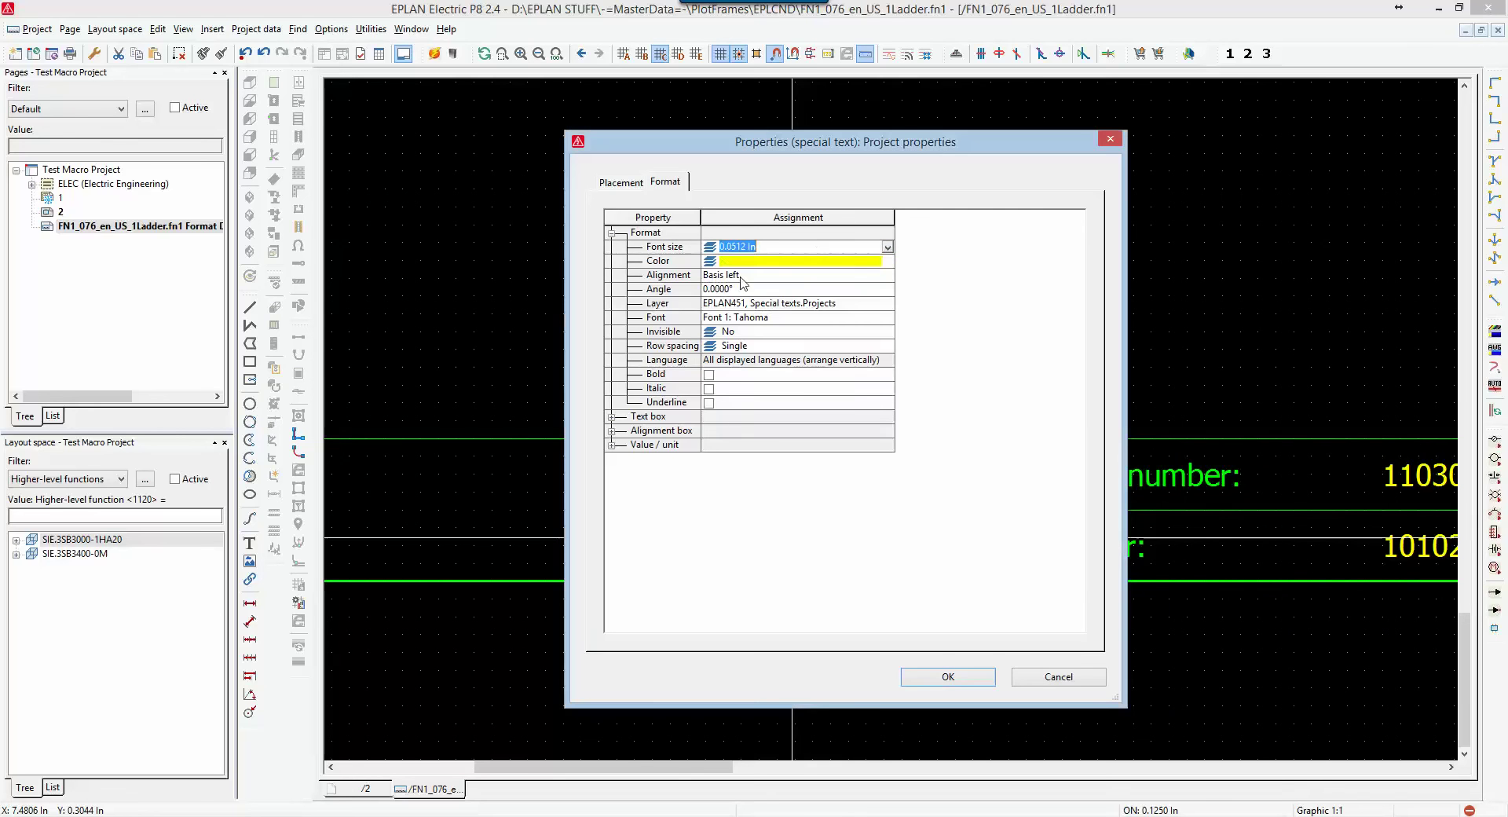
{"action": "left_click", "coordinate": [888, 248]}
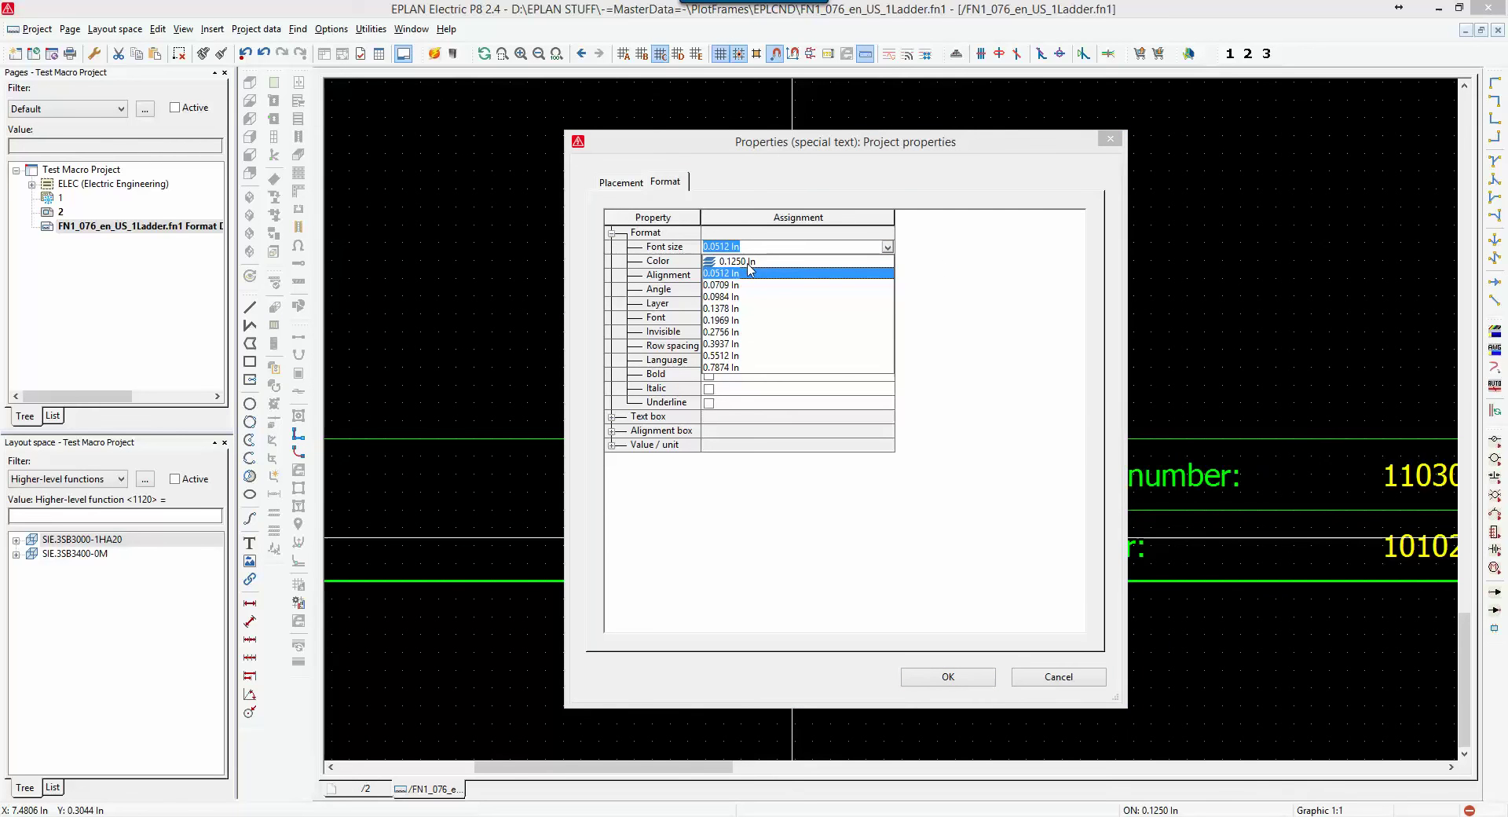
{"action": "left_click", "coordinate": [731, 308]}
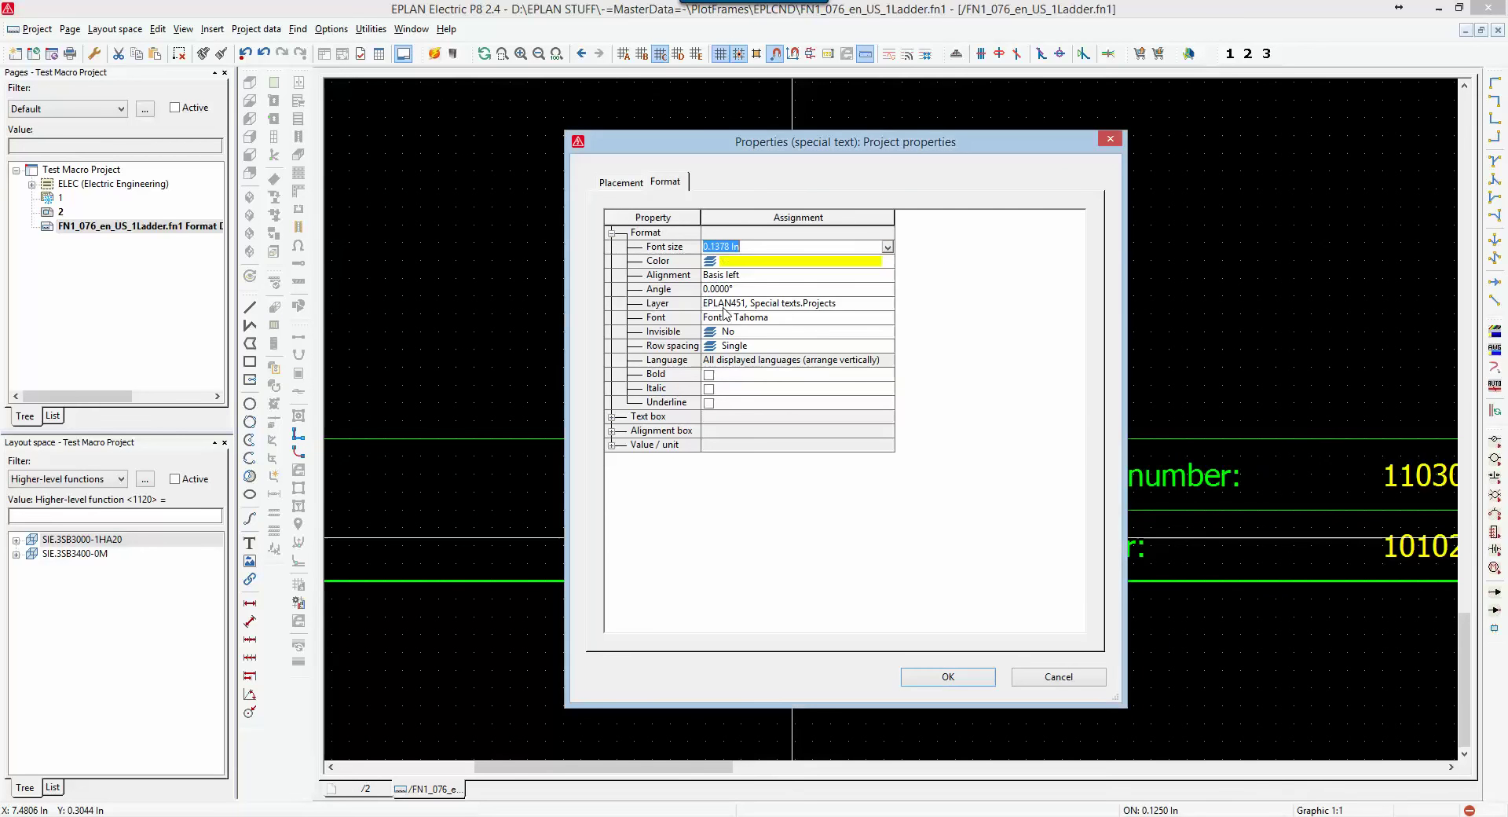
{"action": "left_click", "coordinate": [860, 276]}
{"action": "left_click", "coordinate": [889, 276]}
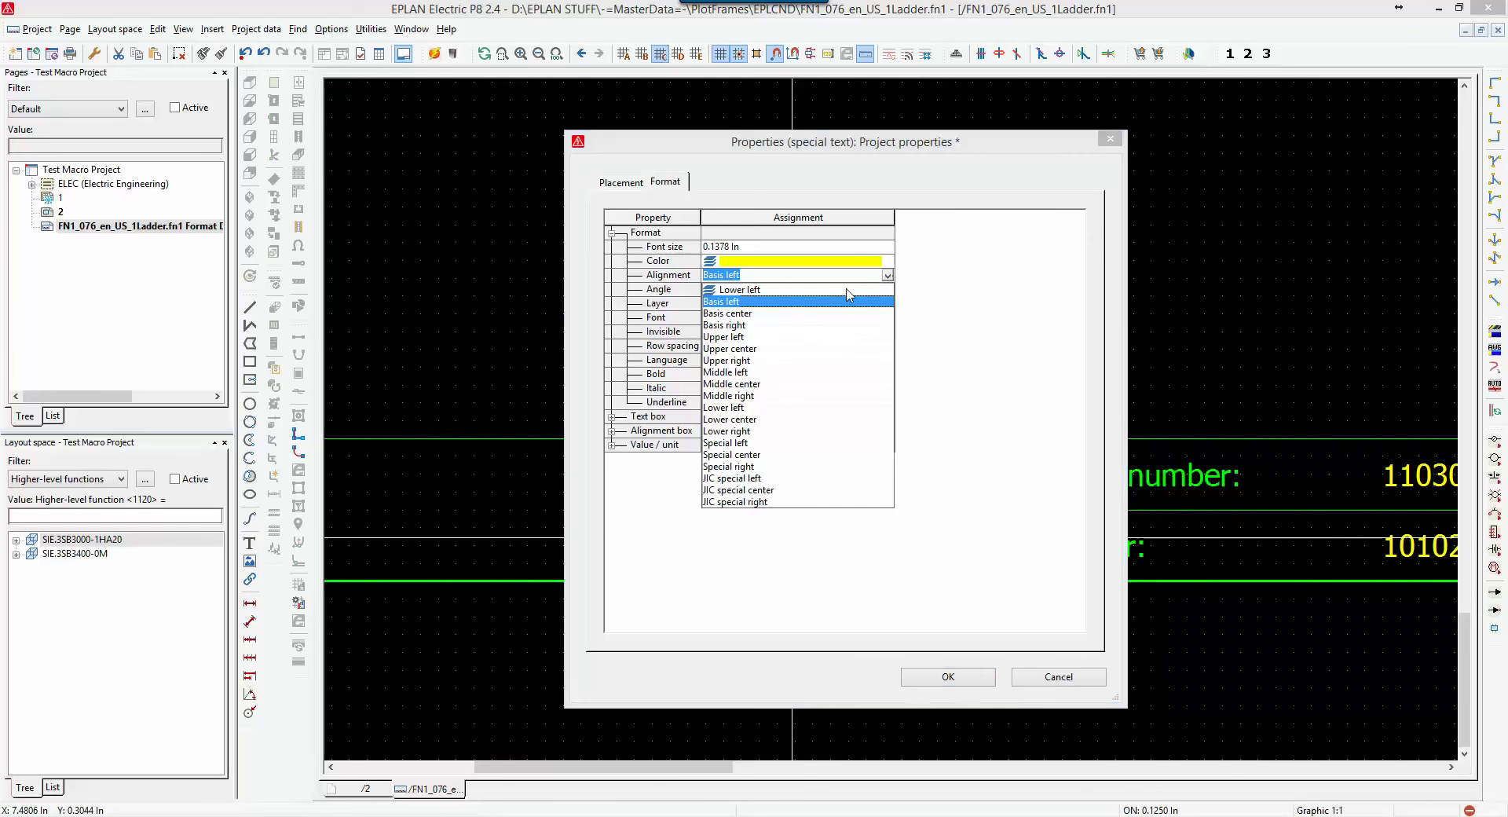
{"action": "left_click", "coordinate": [746, 314]}
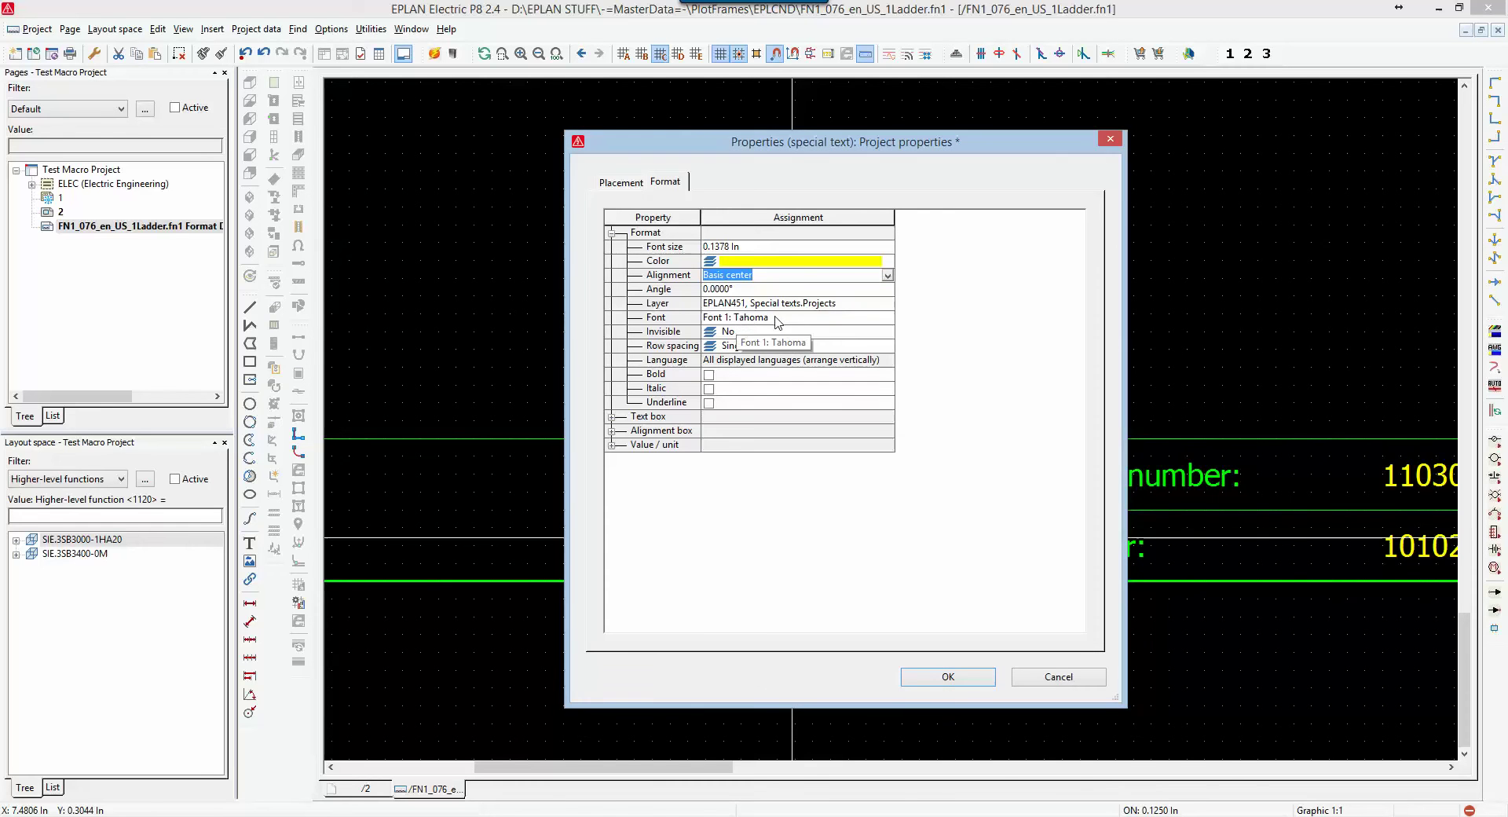
{"action": "left_click", "coordinate": [978, 682]}
{"action": "left_click", "coordinate": [801, 565]}
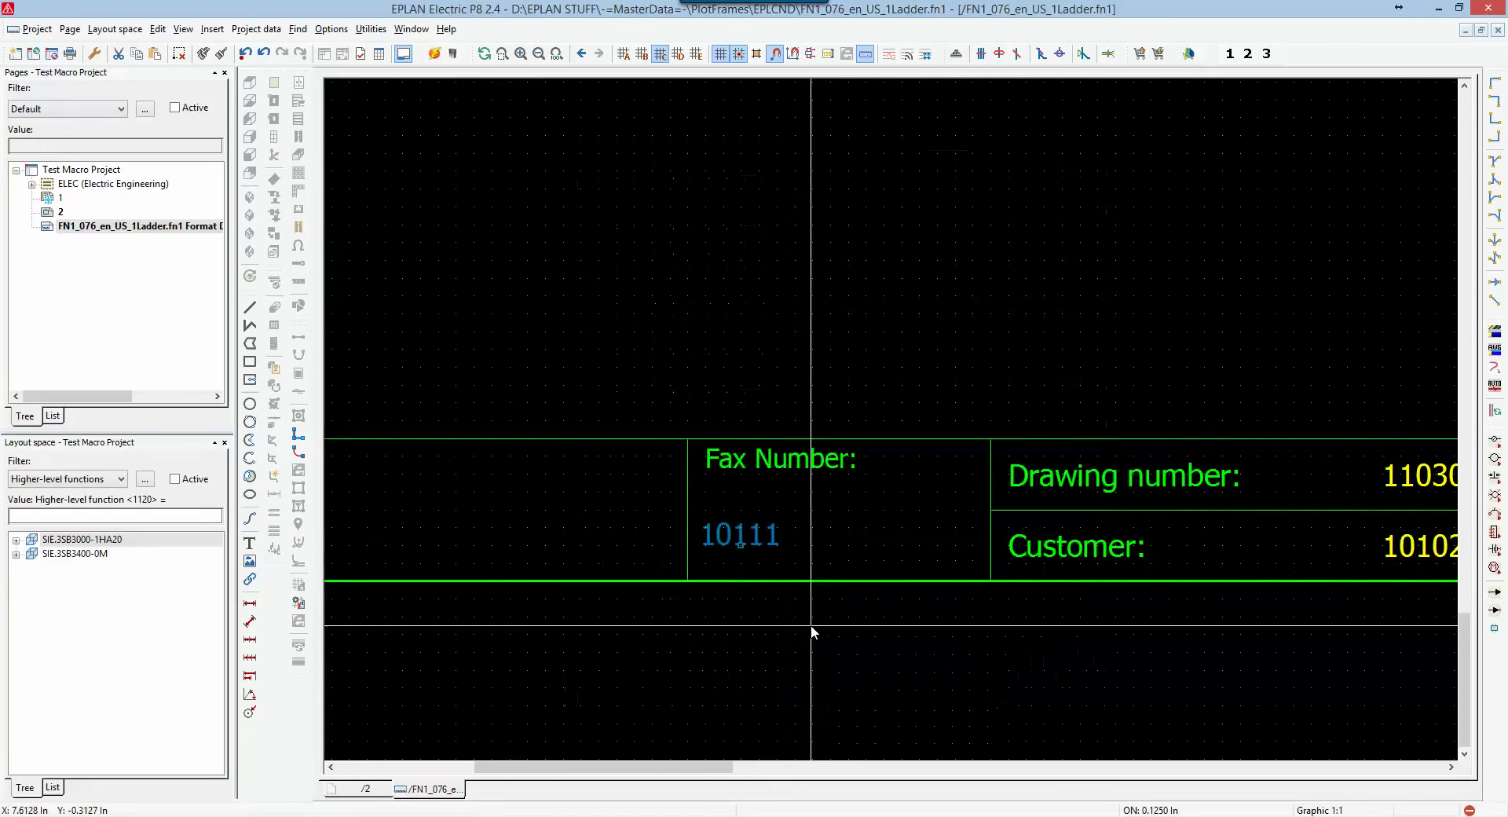
{"action": "scroll", "coordinate": [719, 585], "scroll_direction": "up", "scroll_amount": 2}
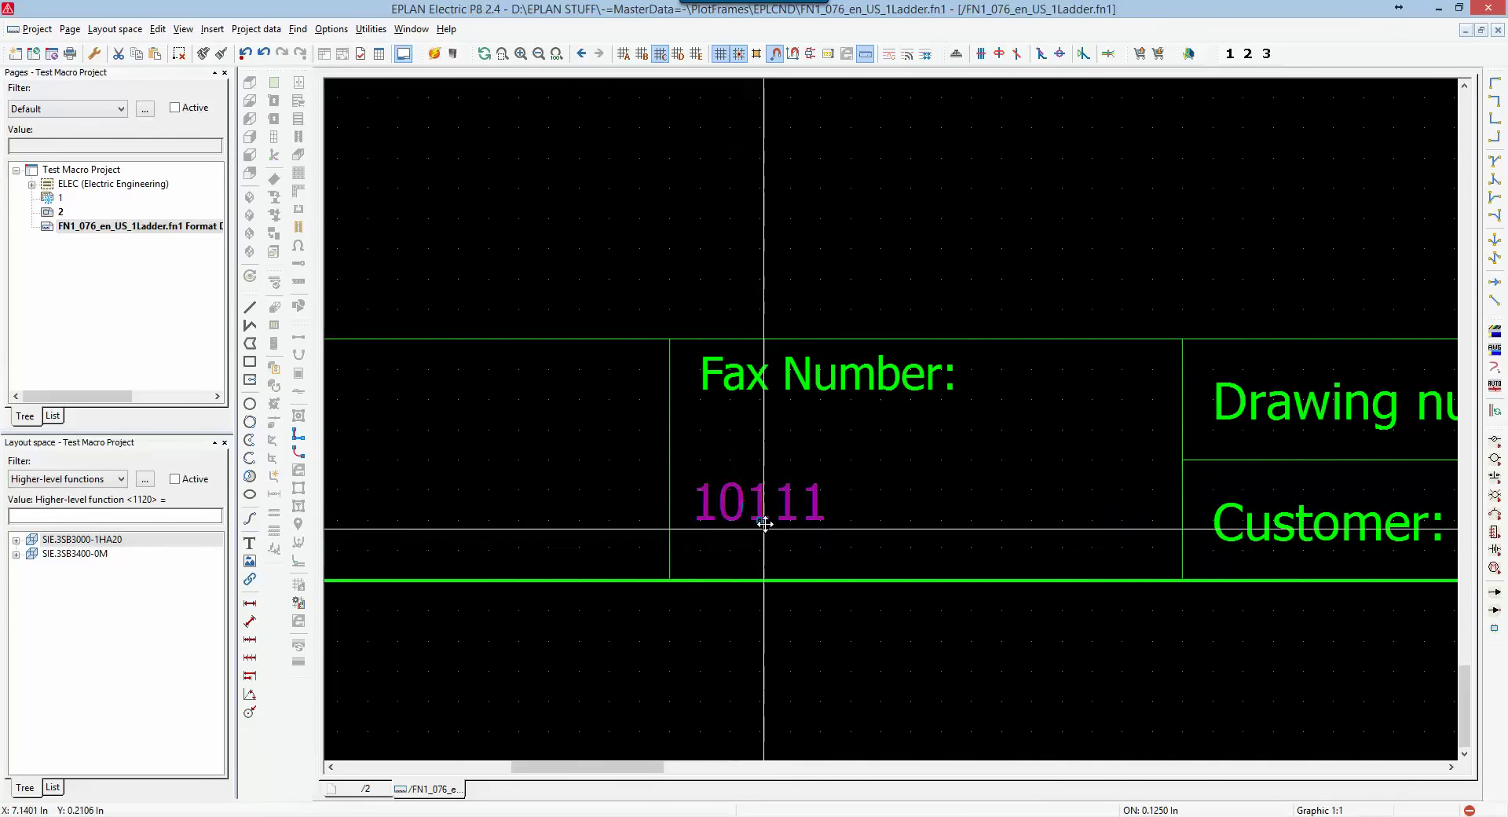
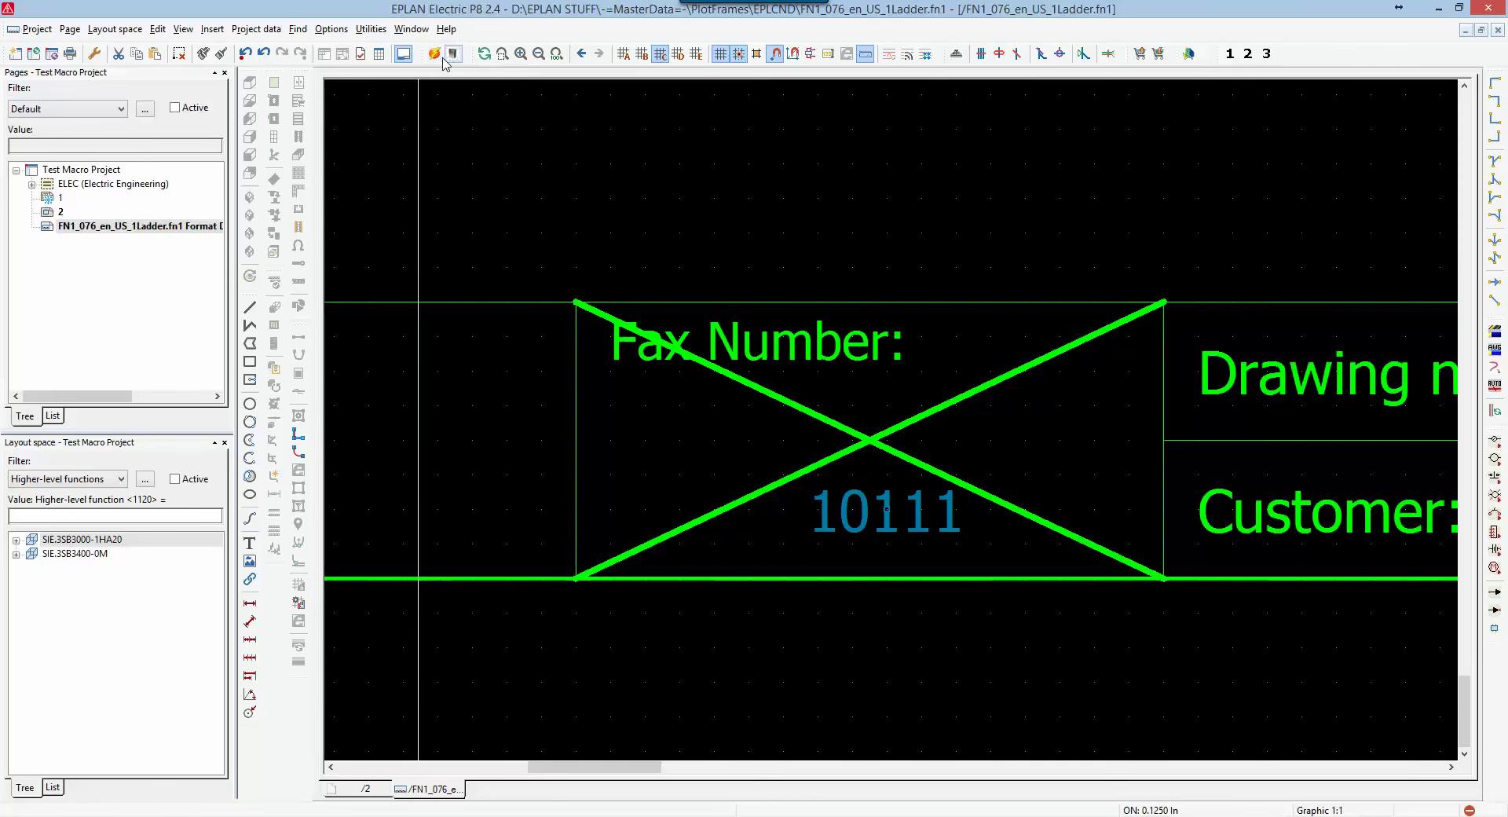
{"action": "right_click", "coordinate": [525, 67]}
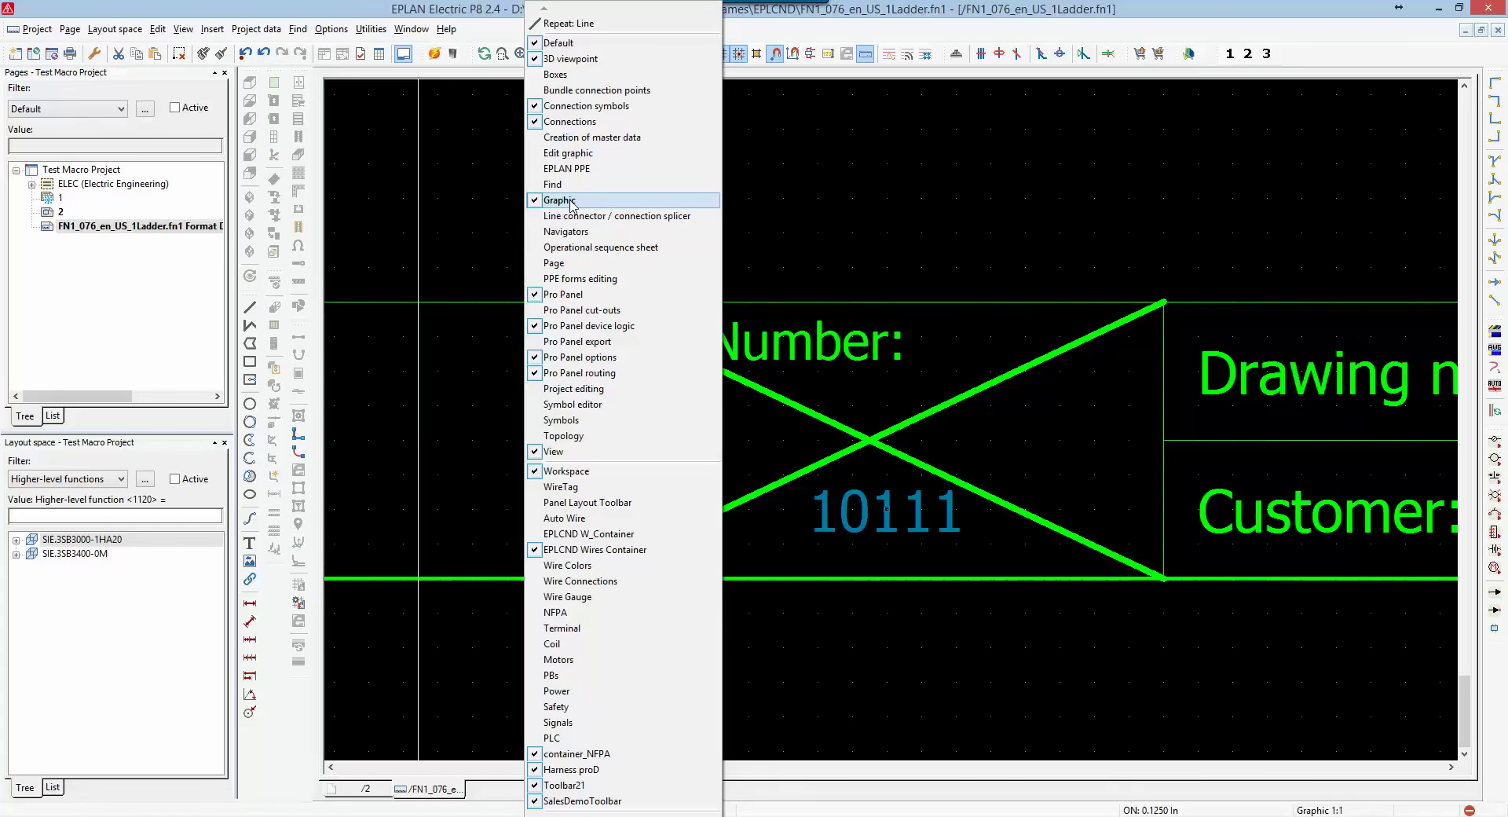
{"action": "left_click", "coordinate": [442, 58]}
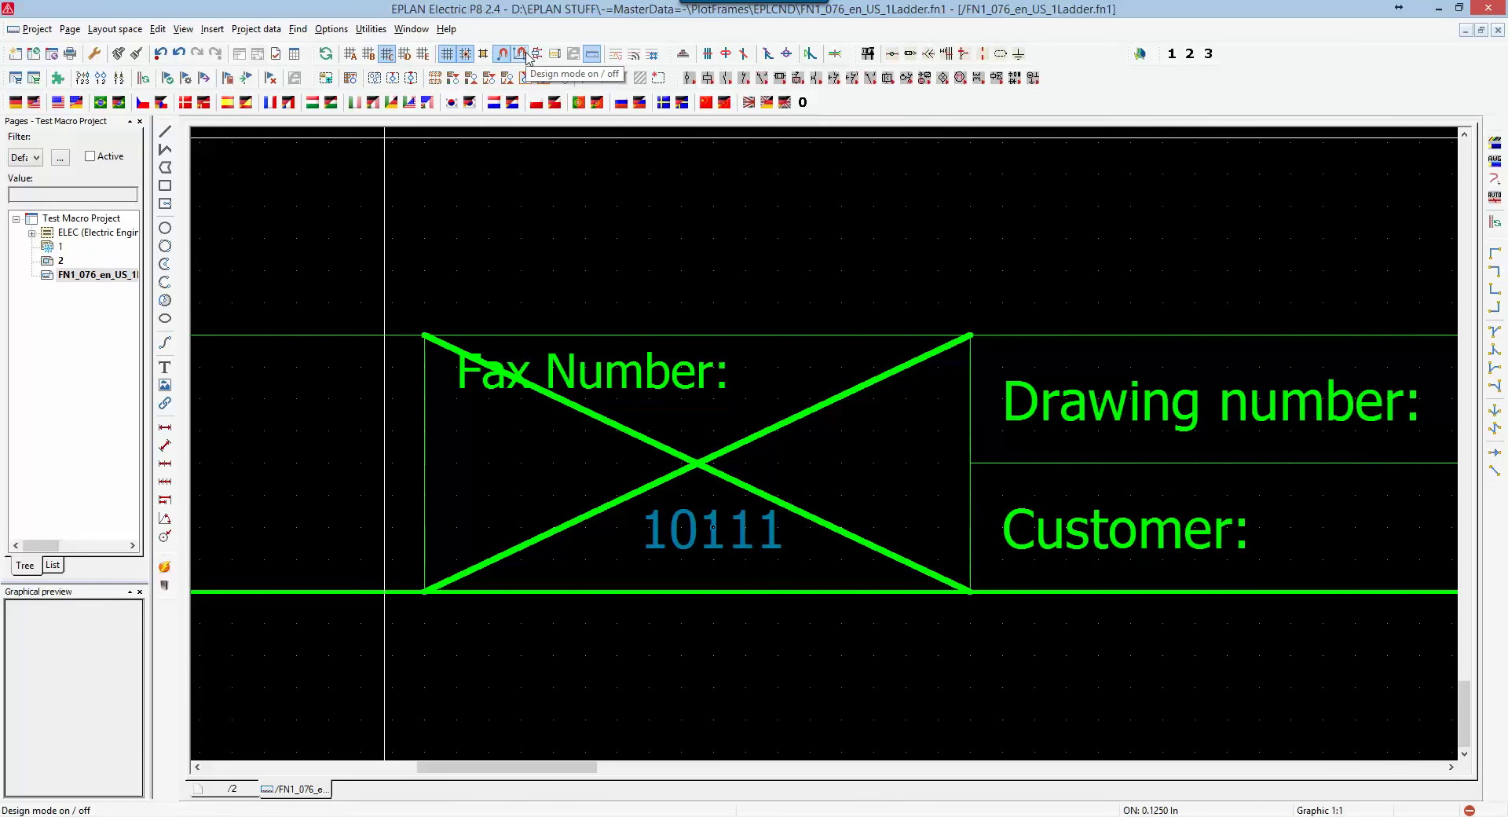
{"action": "right_click", "coordinate": [731, 567]}
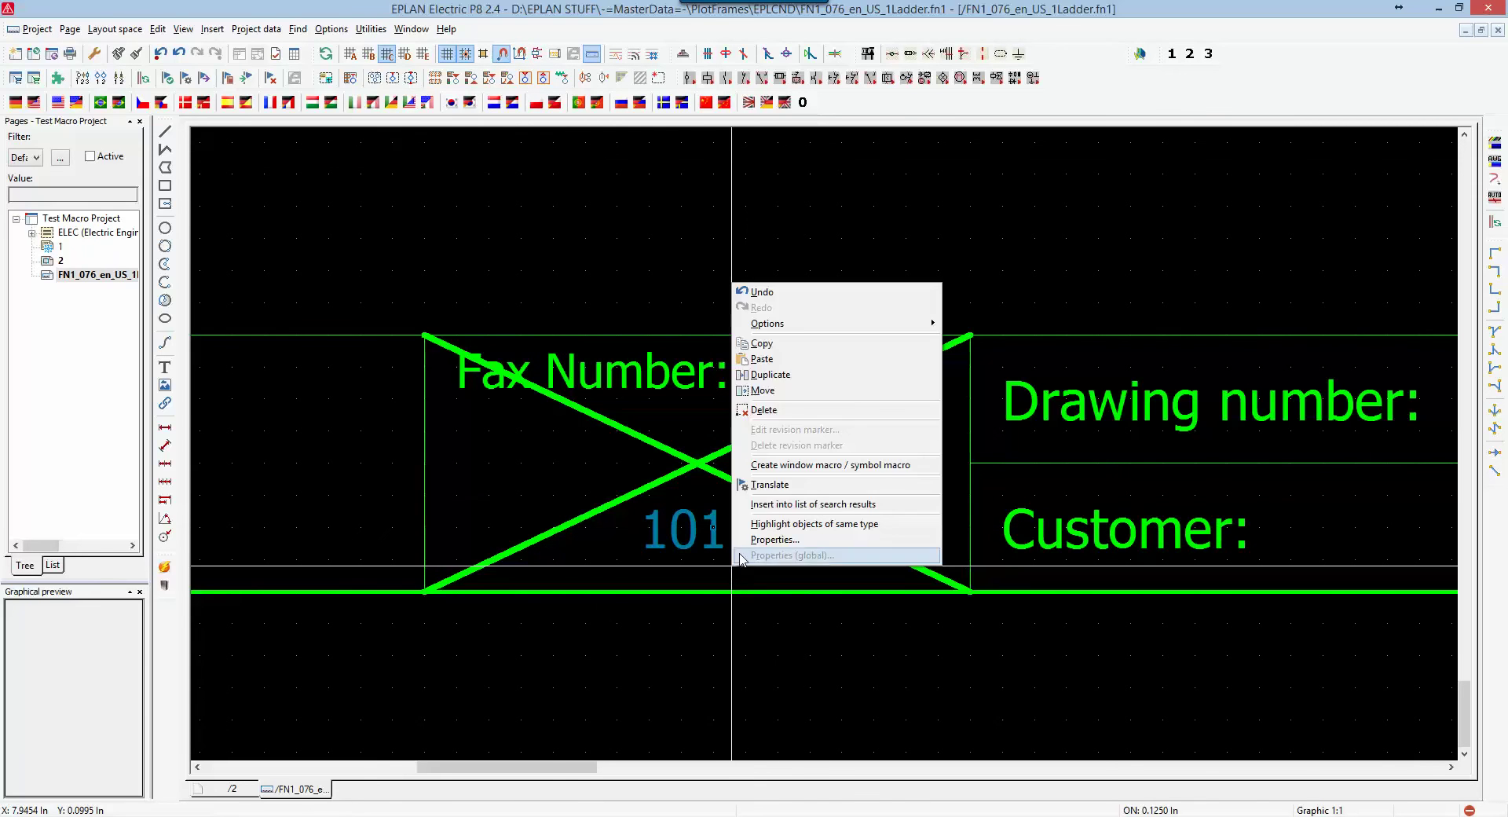
{"action": "left_click", "coordinate": [763, 389]}
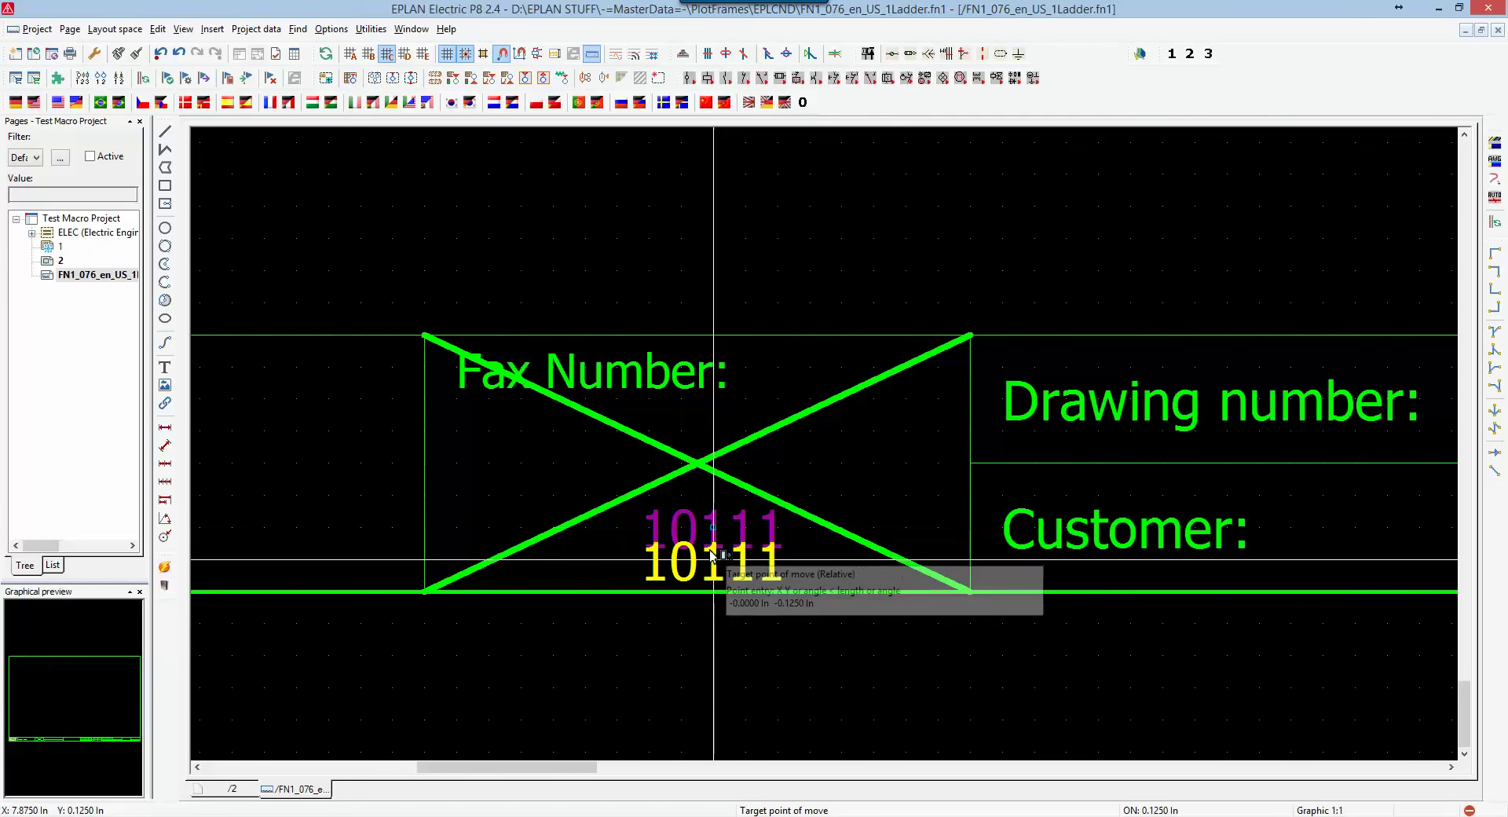
{"action": "left_click", "coordinate": [715, 531]}
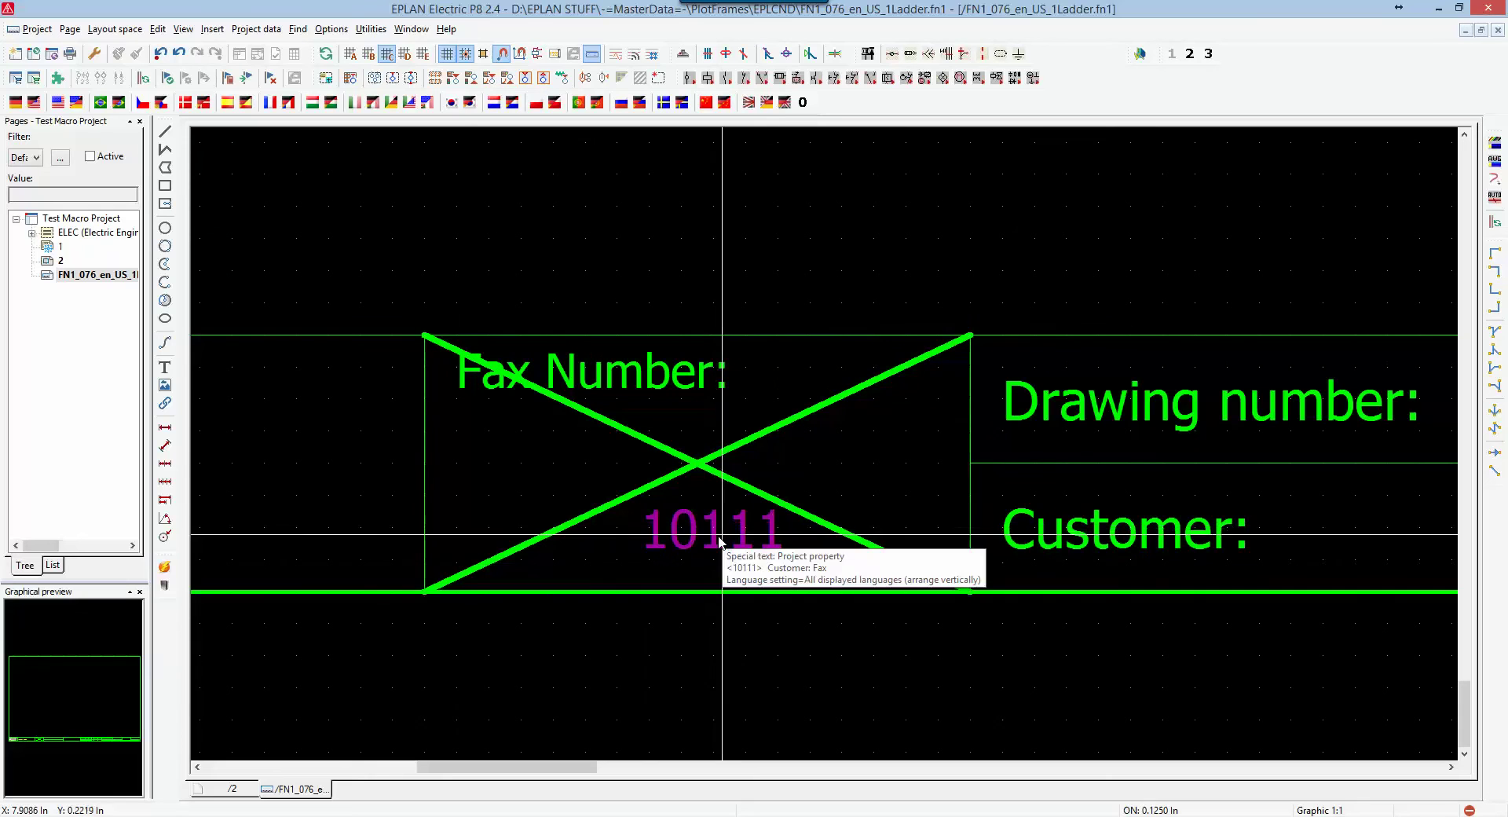
{"action": "key", "text": "Escape"}
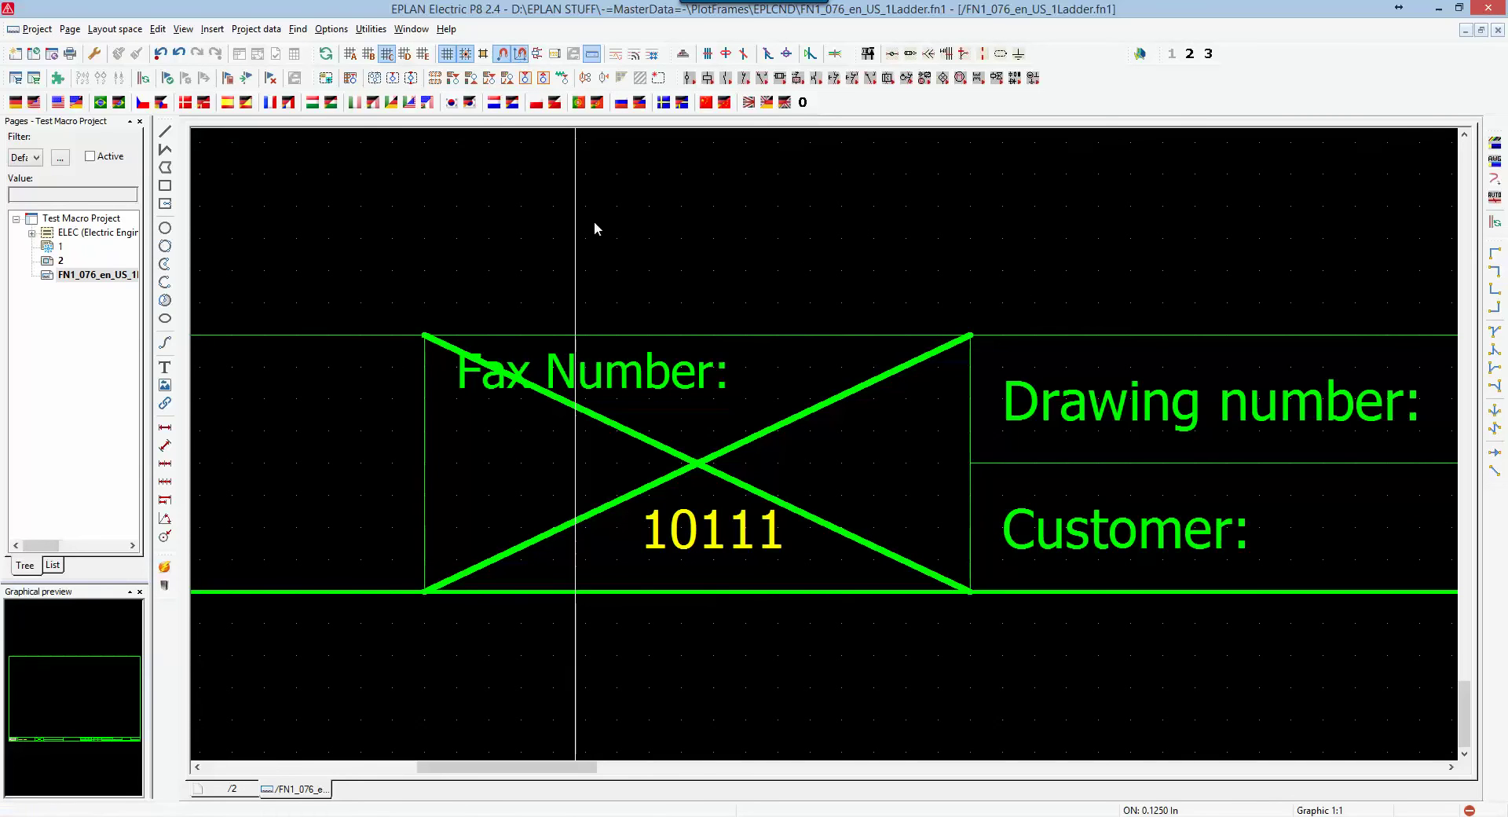
{"action": "left_click", "coordinate": [715, 532]}
{"action": "right_click", "coordinate": [715, 533]}
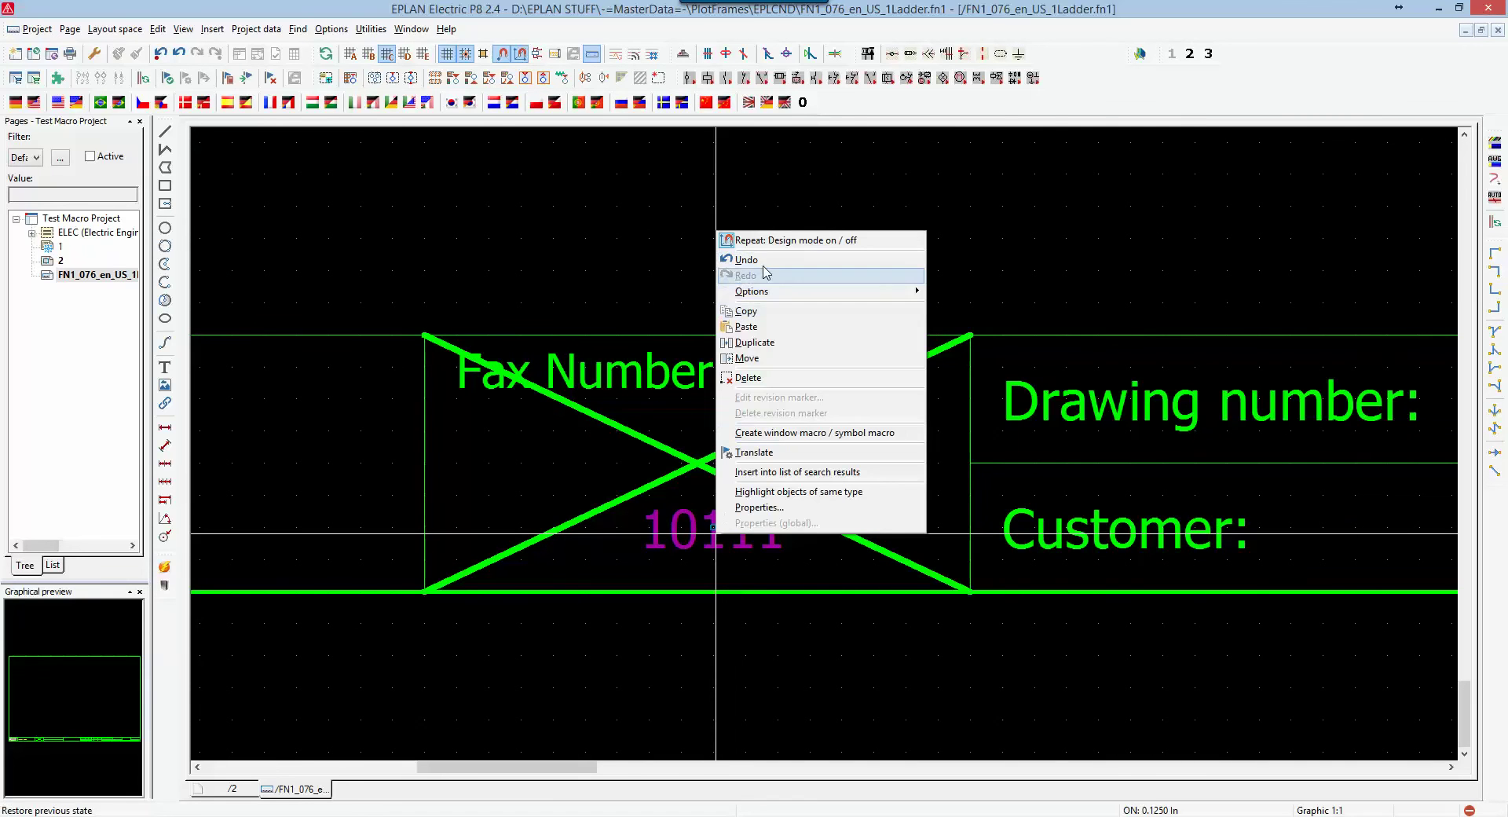
{"action": "left_click", "coordinate": [747, 358]}
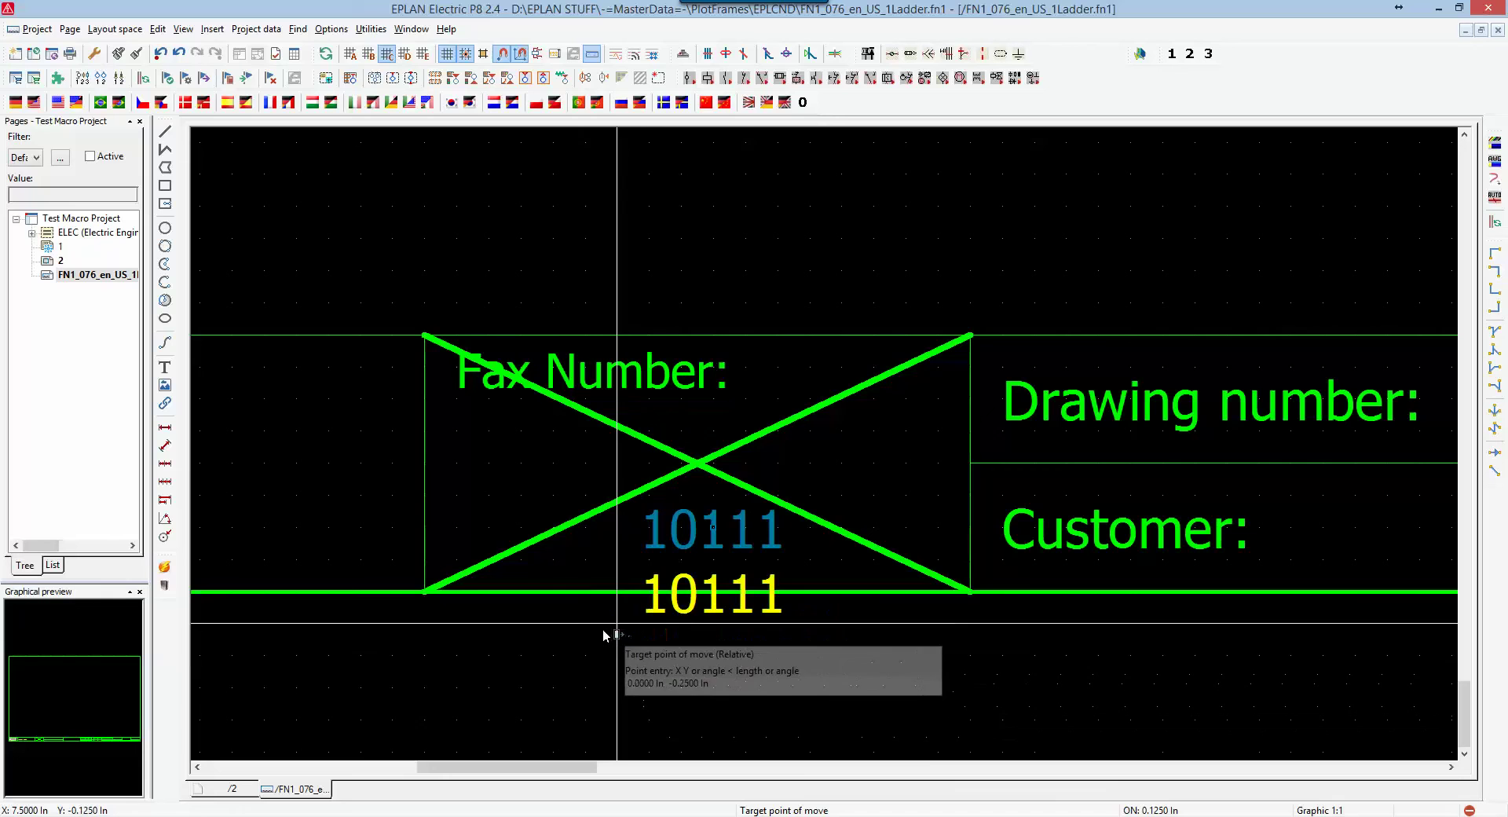
{"action": "key", "text": "Escape"}
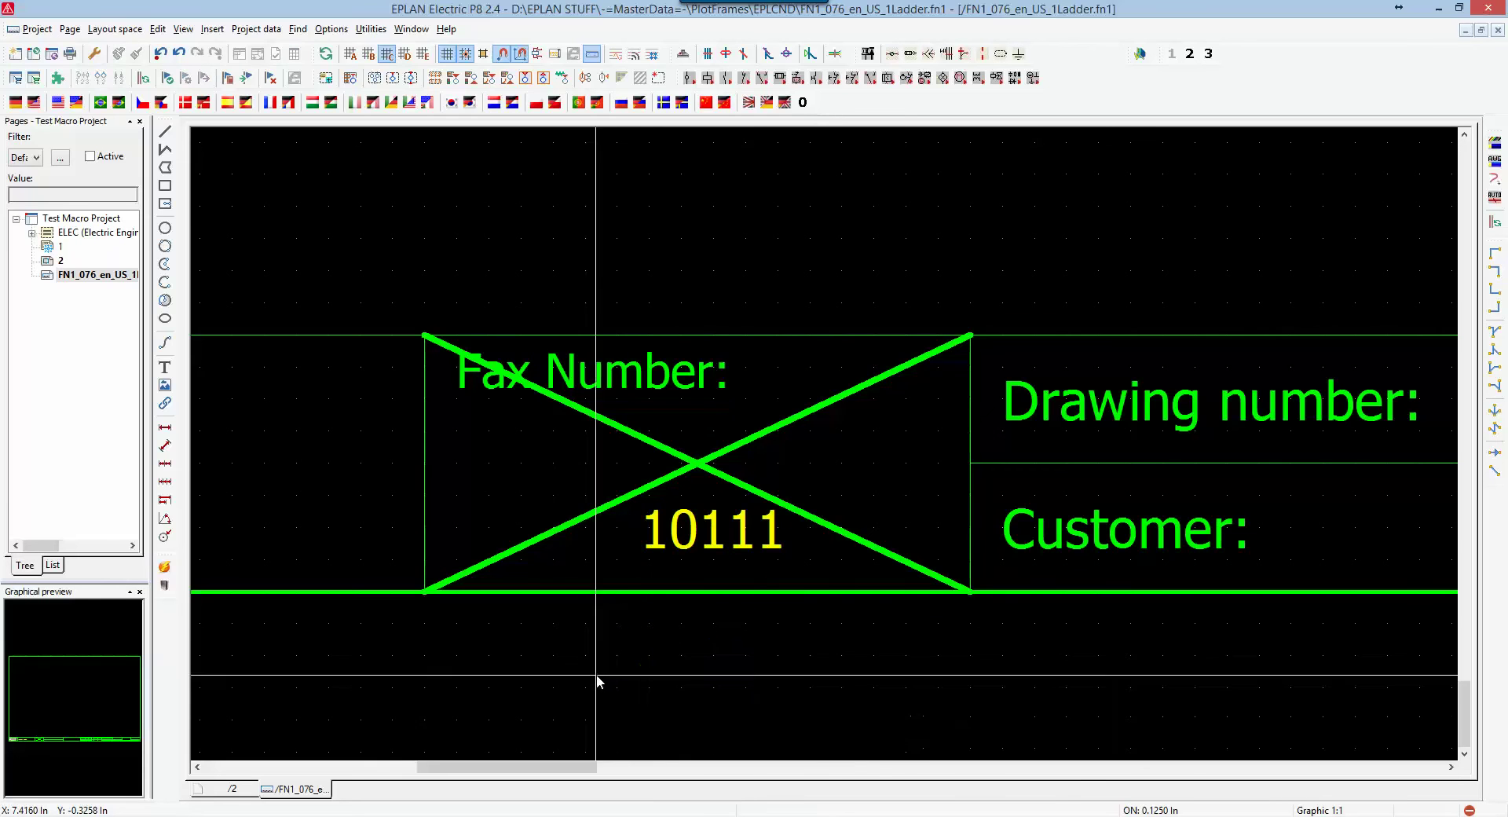
- Move the fax property text onto the crossing point of the cell's two diagonal lines at X 7.7500 in, Y 0.5000 in
{"action": "left_click", "coordinate": [716, 534]}
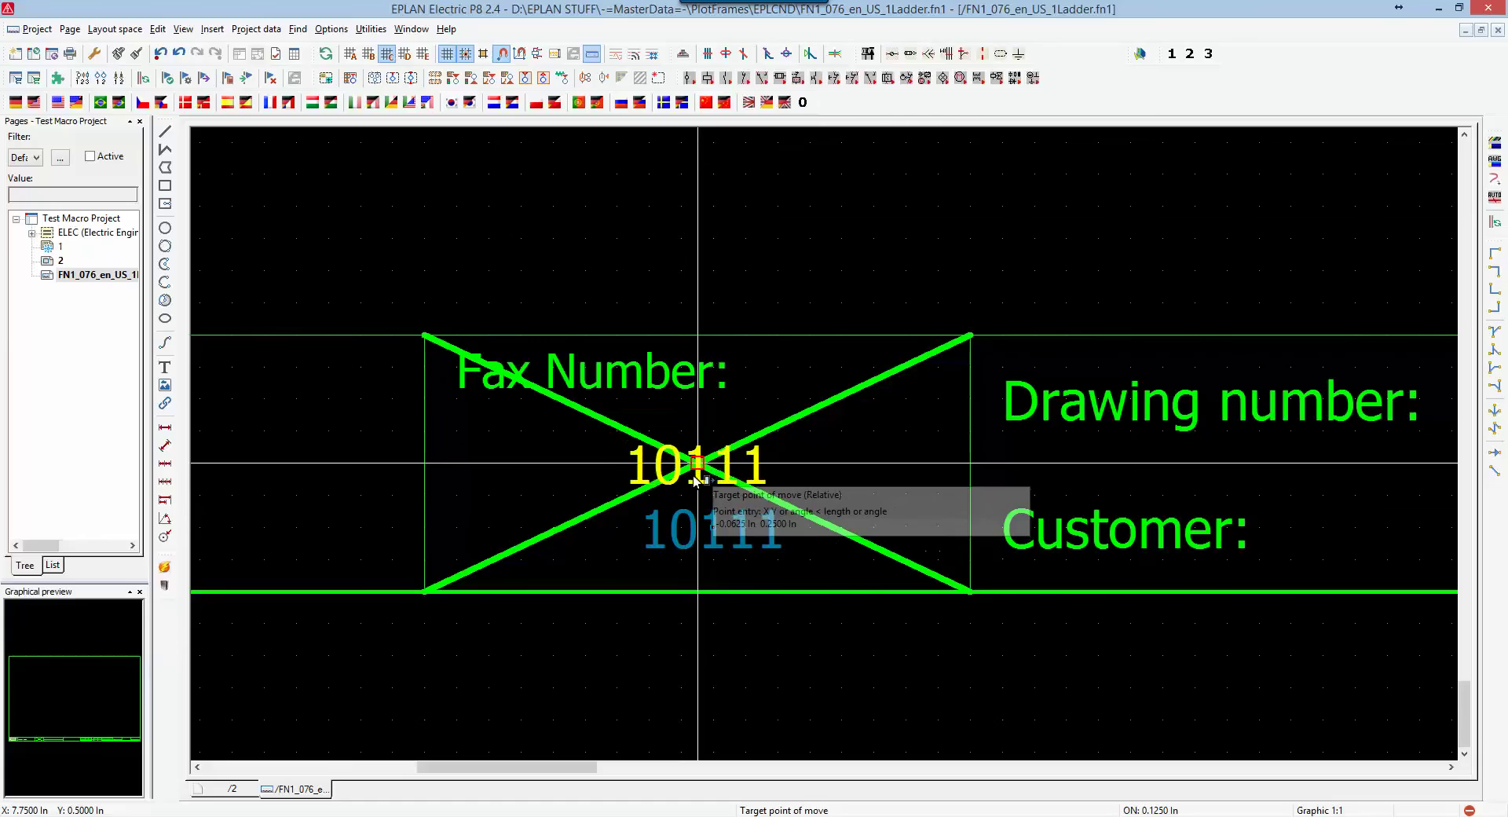
{"action": "left_click", "coordinate": [502, 55]}
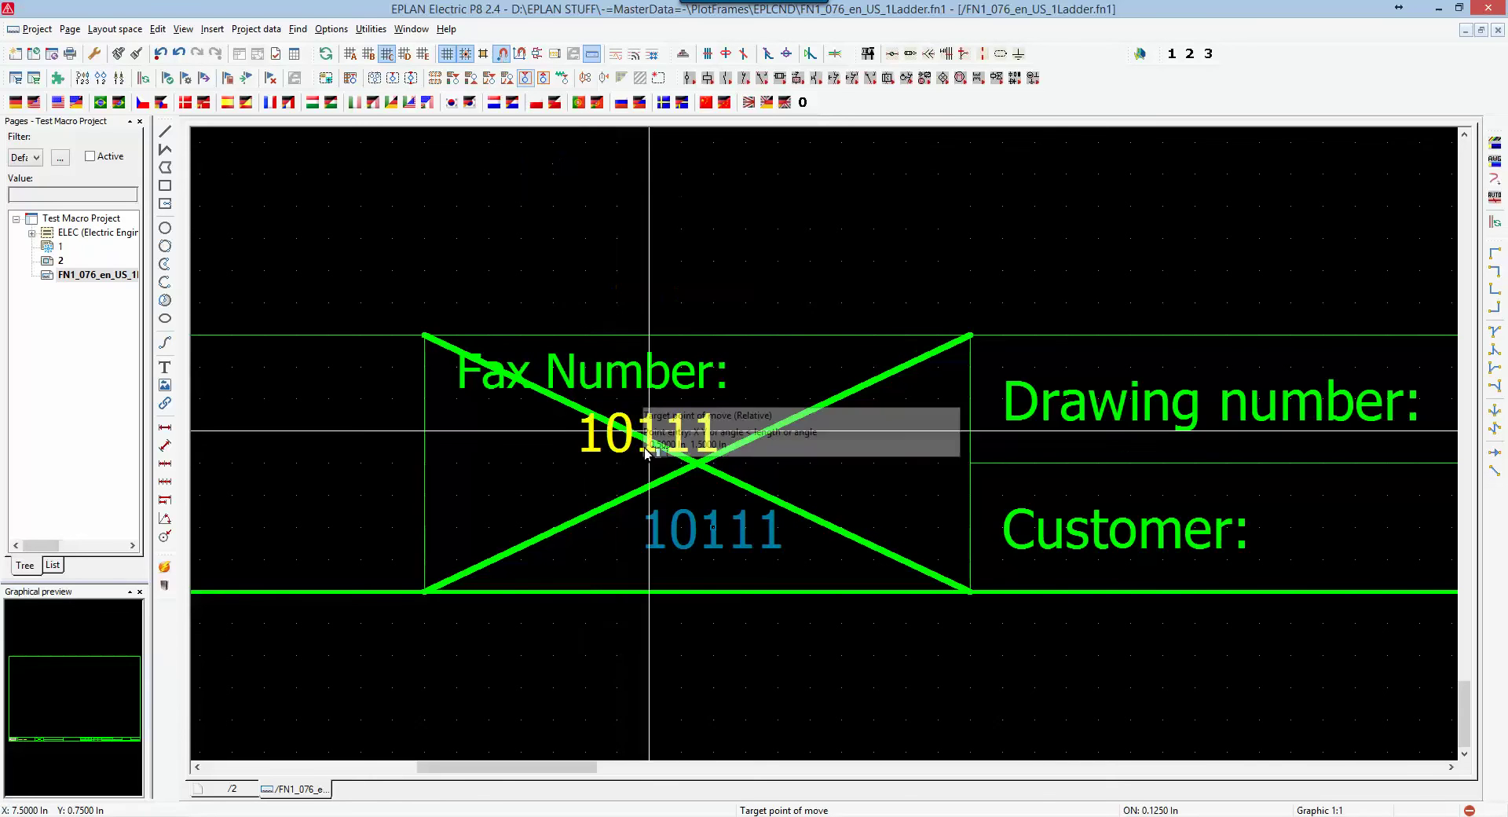
{"action": "left_click", "coordinate": [694, 466]}
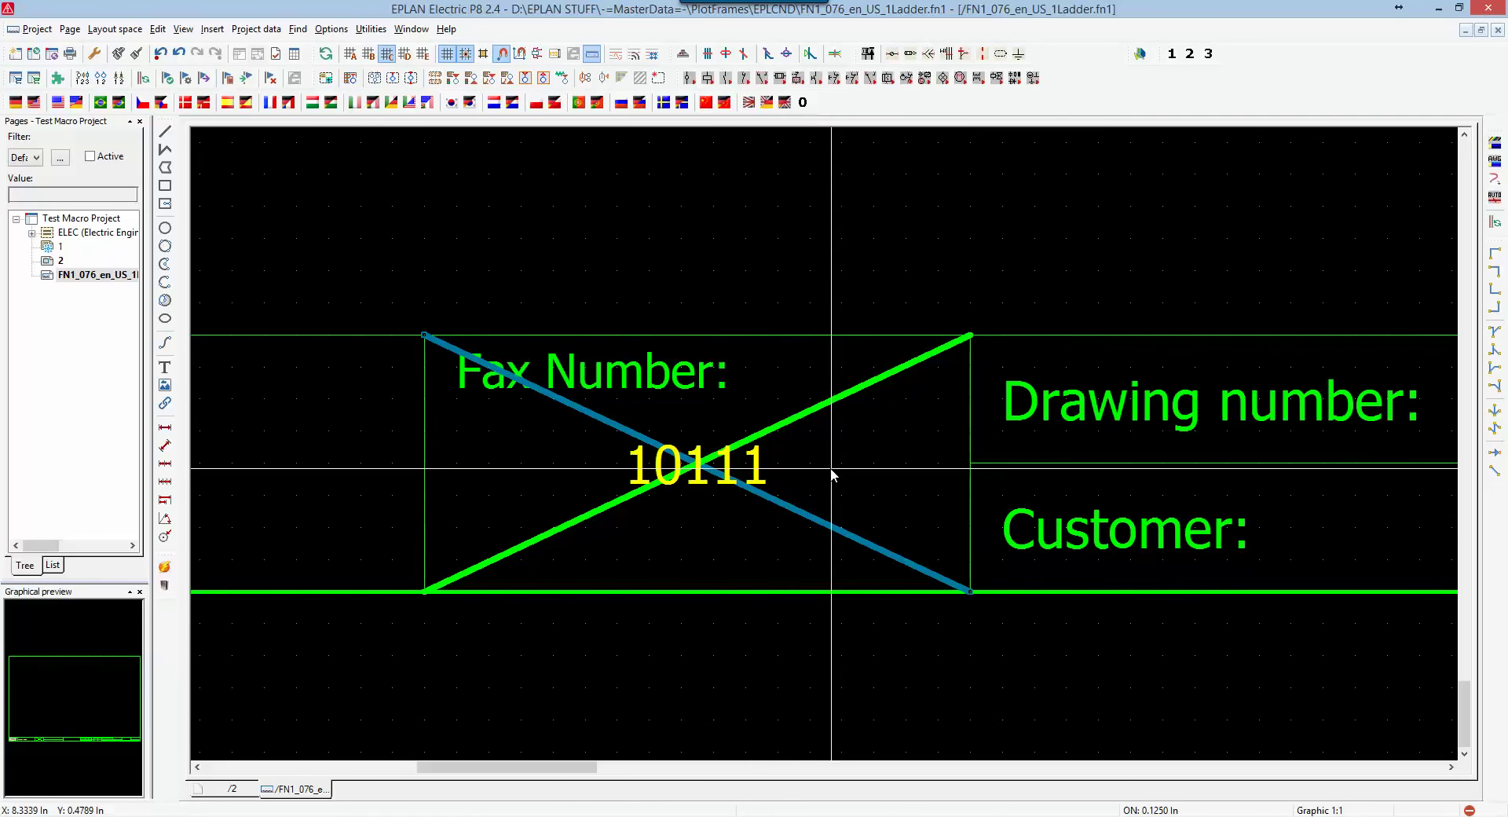
- Delete the two diagonal construction lines from the fax number cell
{"action": "key", "text": "Delete"}
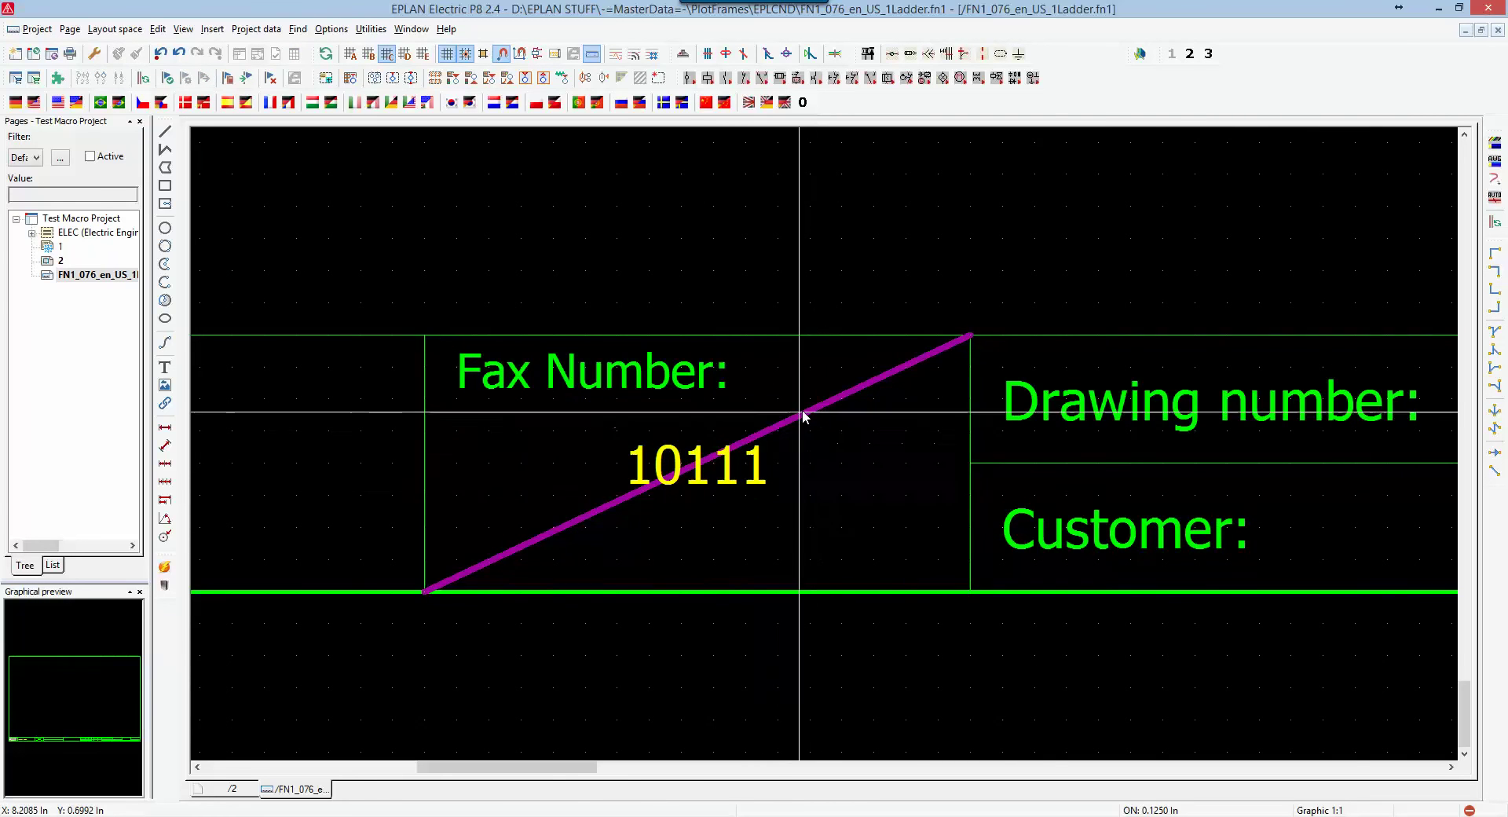
{"action": "key", "text": "Delete"}
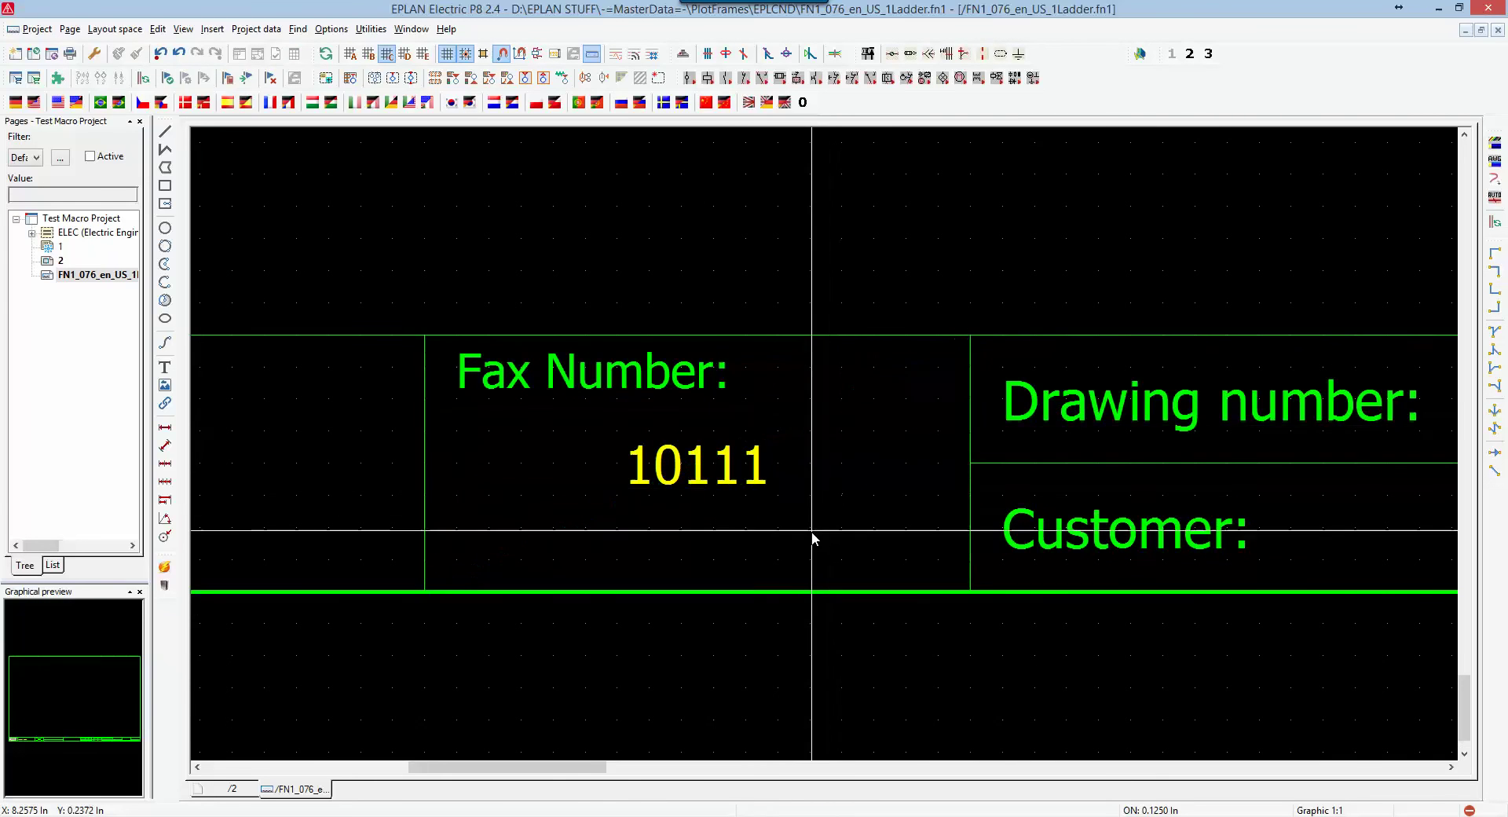
{"action": "scroll", "coordinate": [812, 539], "scroll_direction": "down", "scroll_amount": 1}
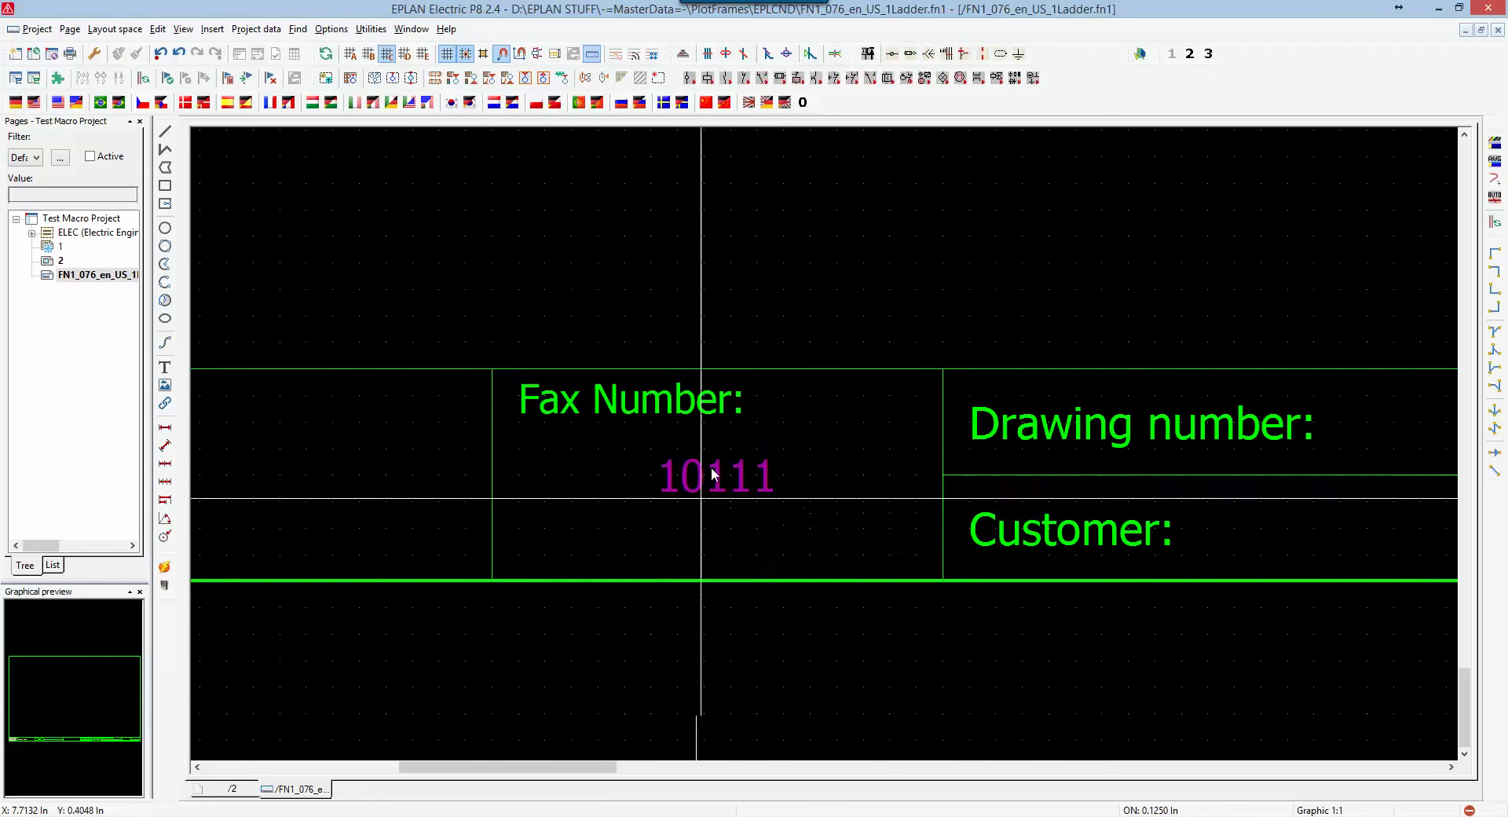
{"action": "scroll", "coordinate": [783, 565], "scroll_direction": "down", "scroll_amount": 1}
{"action": "scroll", "coordinate": [783, 564], "scroll_direction": "down", "scroll_amount": 4}
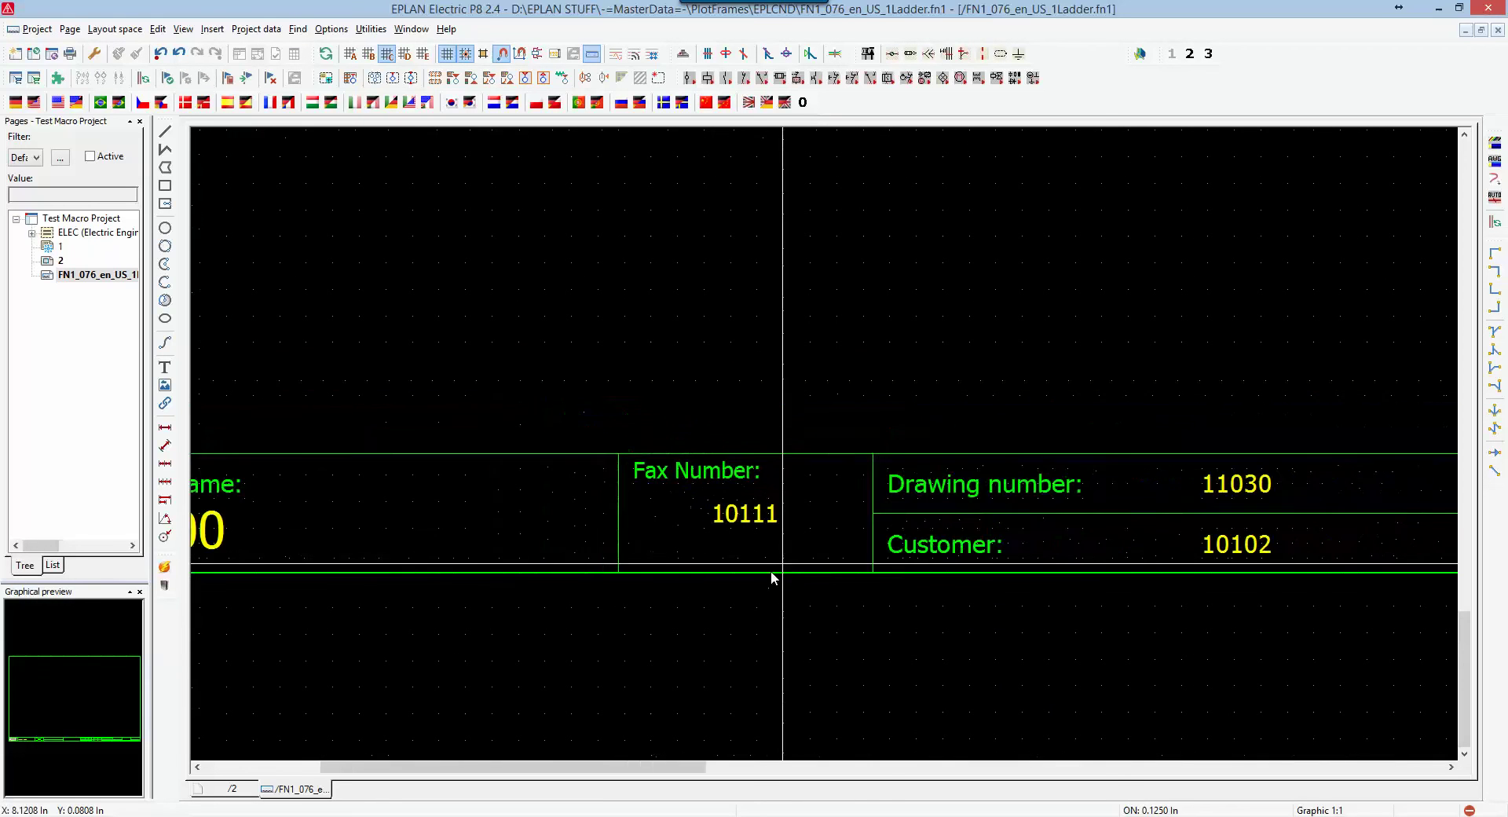
- Set the grid spacing to 0.5000 in and display the paths across the whole plot frame
{"action": "middle_click_drag", "start_coordinate": [784, 650], "coordinate": [594, 680]}
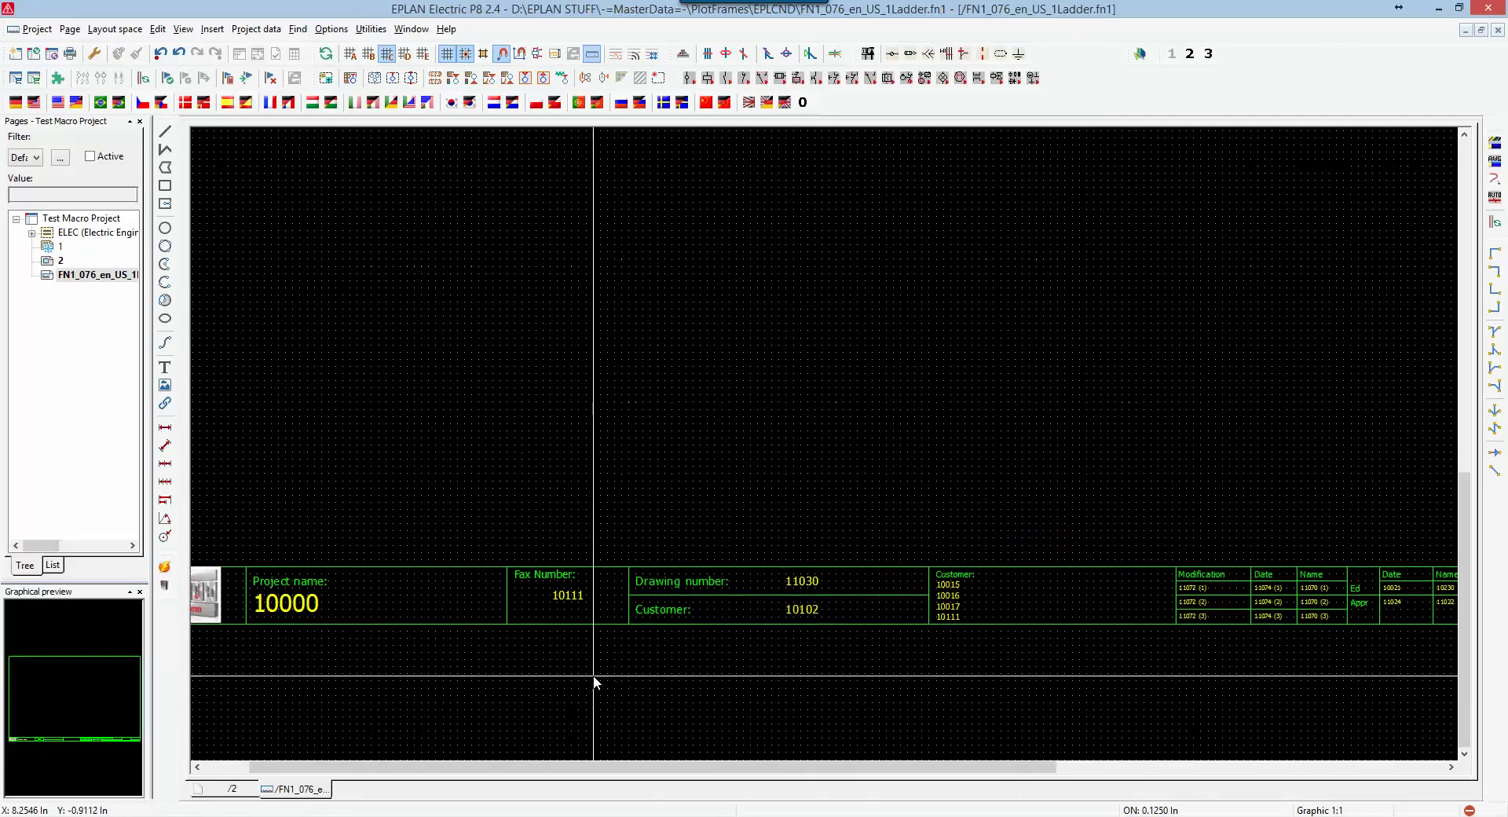
{"action": "scroll", "coordinate": [594, 682], "scroll_direction": "down", "scroll_amount": 4}
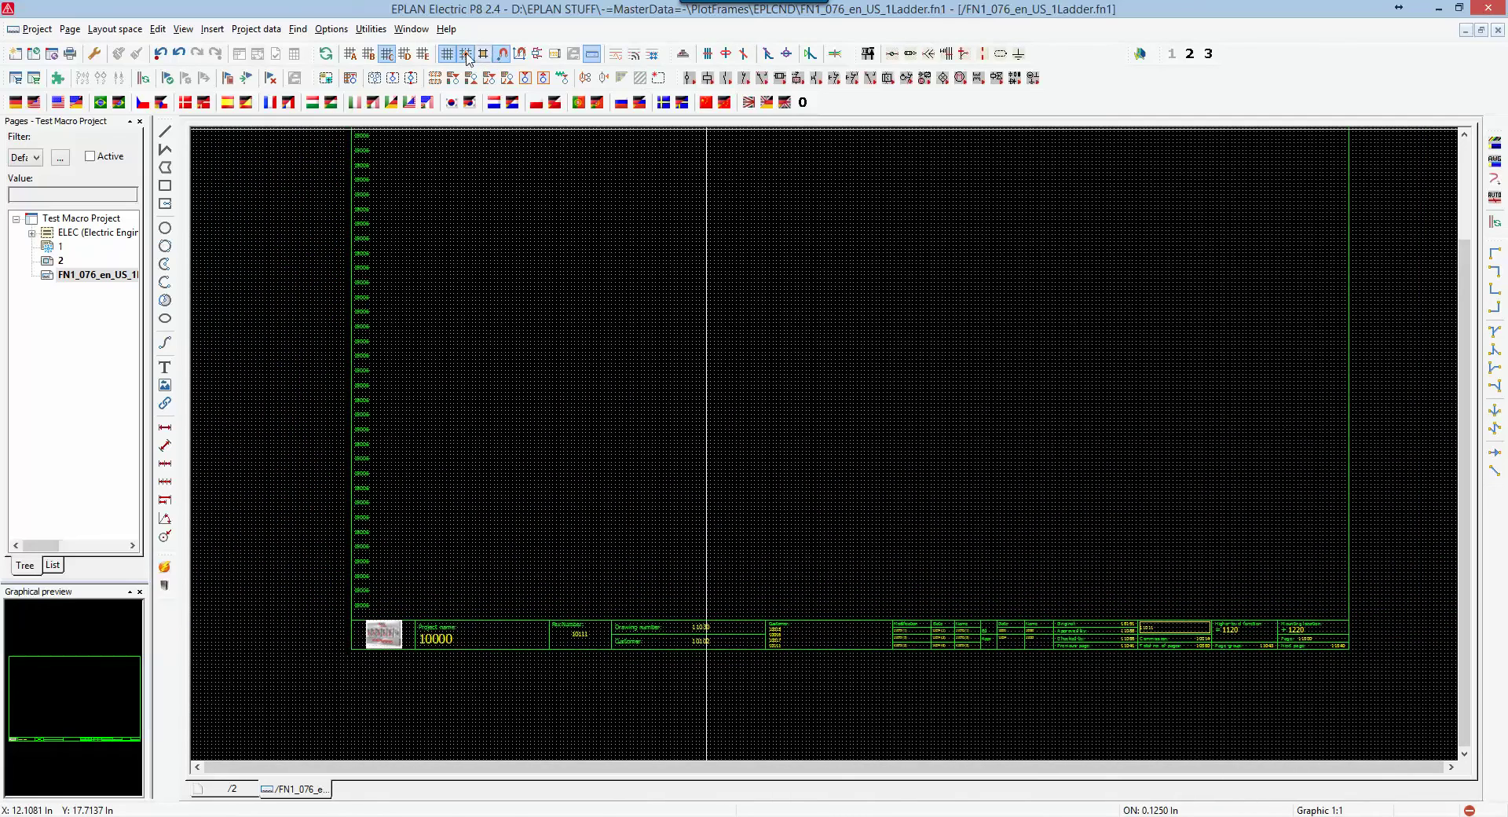
{"action": "left_click", "coordinate": [422, 53]}
{"action": "scroll", "coordinate": [650, 481], "scroll_direction": "down", "scroll_amount": 1}
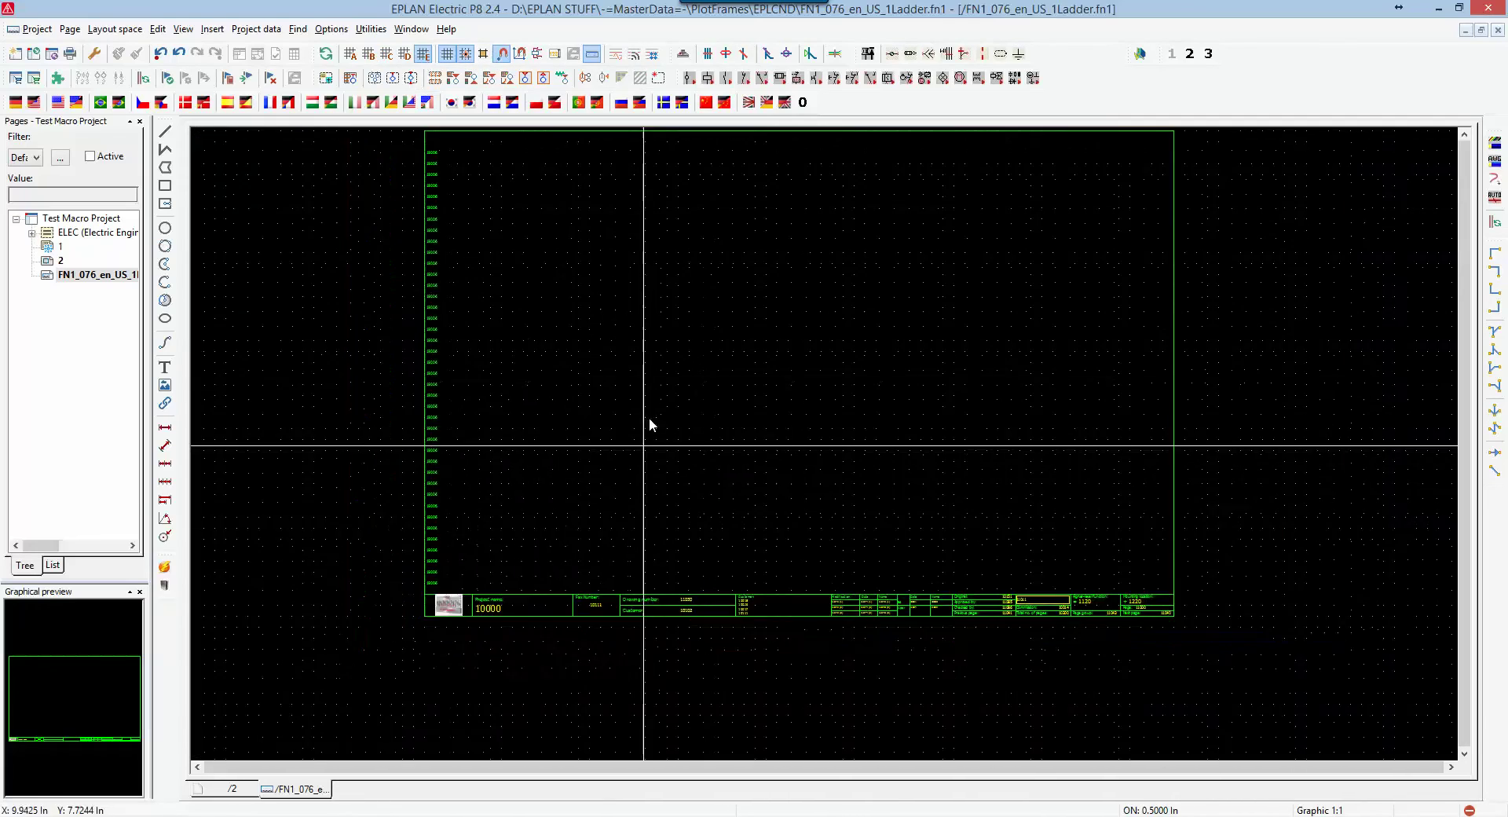
{"action": "scroll", "coordinate": [670, 487], "scroll_direction": "up", "scroll_amount": 2, "text": "ctrl"}
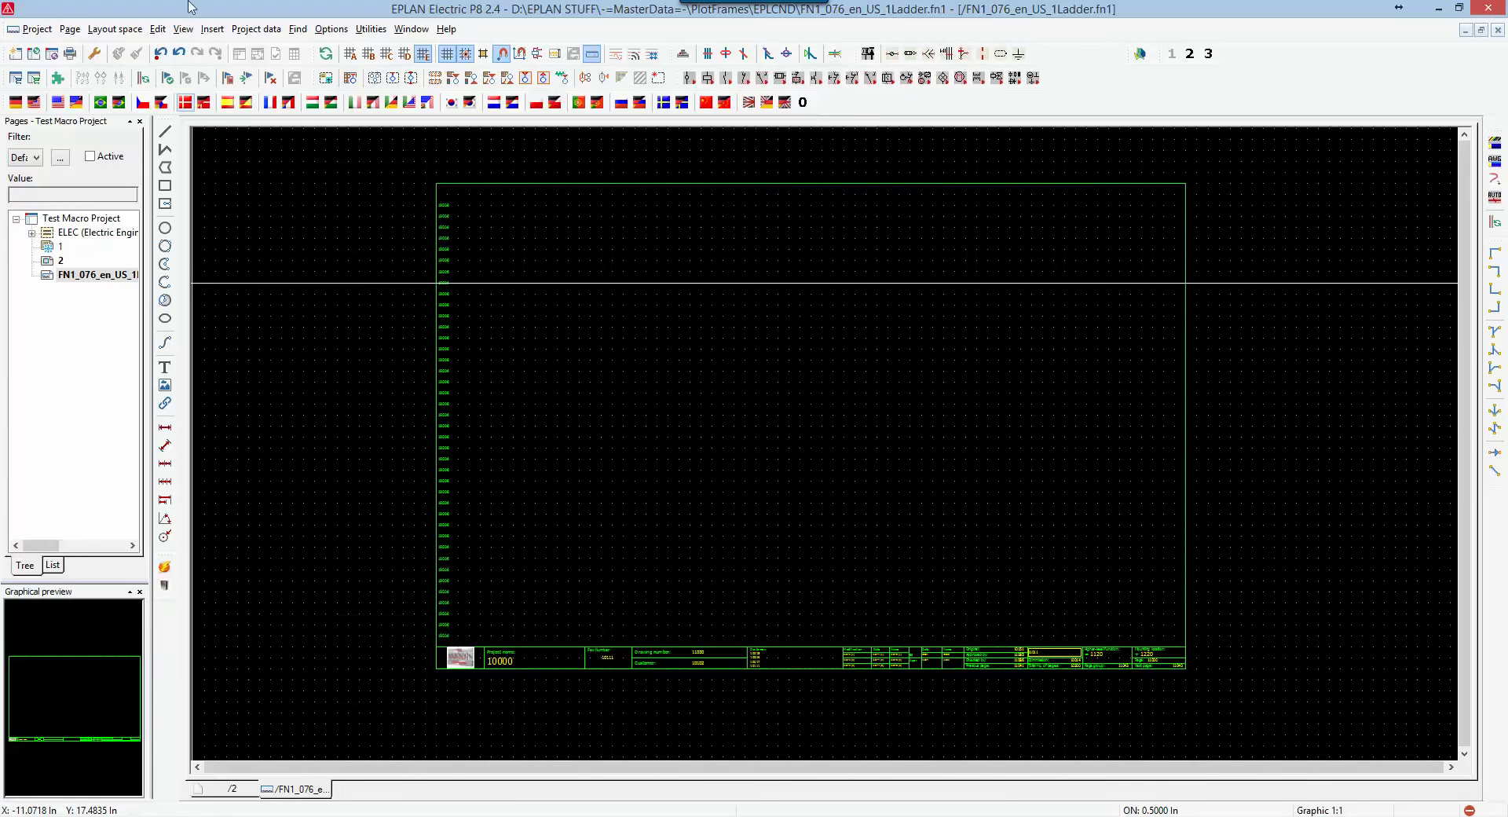
{"action": "left_click", "coordinate": [182, 29]}
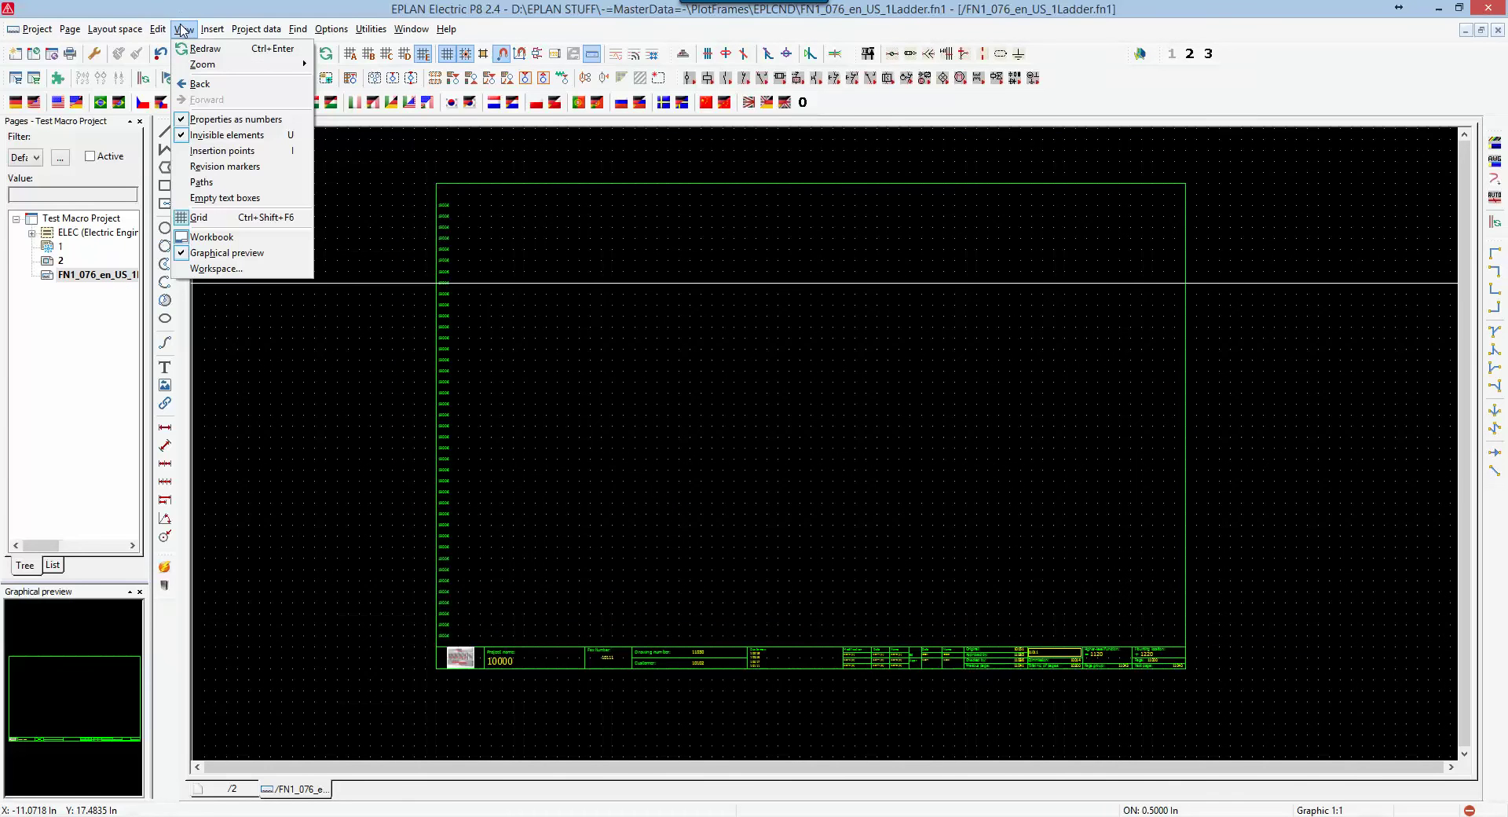
{"action": "left_click", "coordinate": [202, 183]}
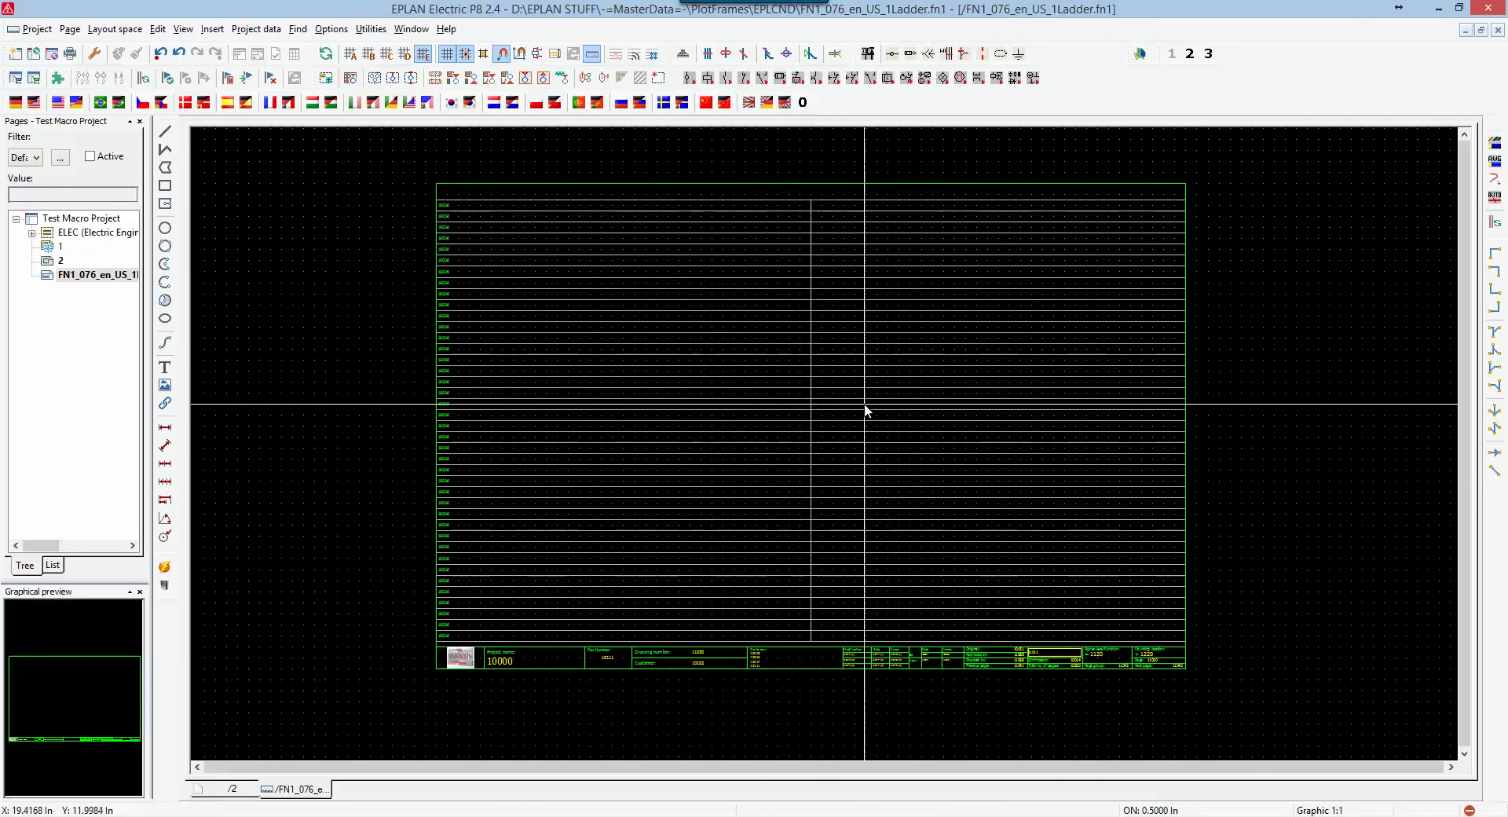
- Set the number of ladders to 1 in the properties of plot frame FN1_076_en_US_1Ladder
{"action": "mouse_move", "coordinate": [788, 266]}
{"action": "left_mouse_down"}
{"action": "mouse_move", "coordinate": [935, 454]}
{"action": "mouse_move", "coordinate": [703, 375]}
{"action": "left_mouse_up"}
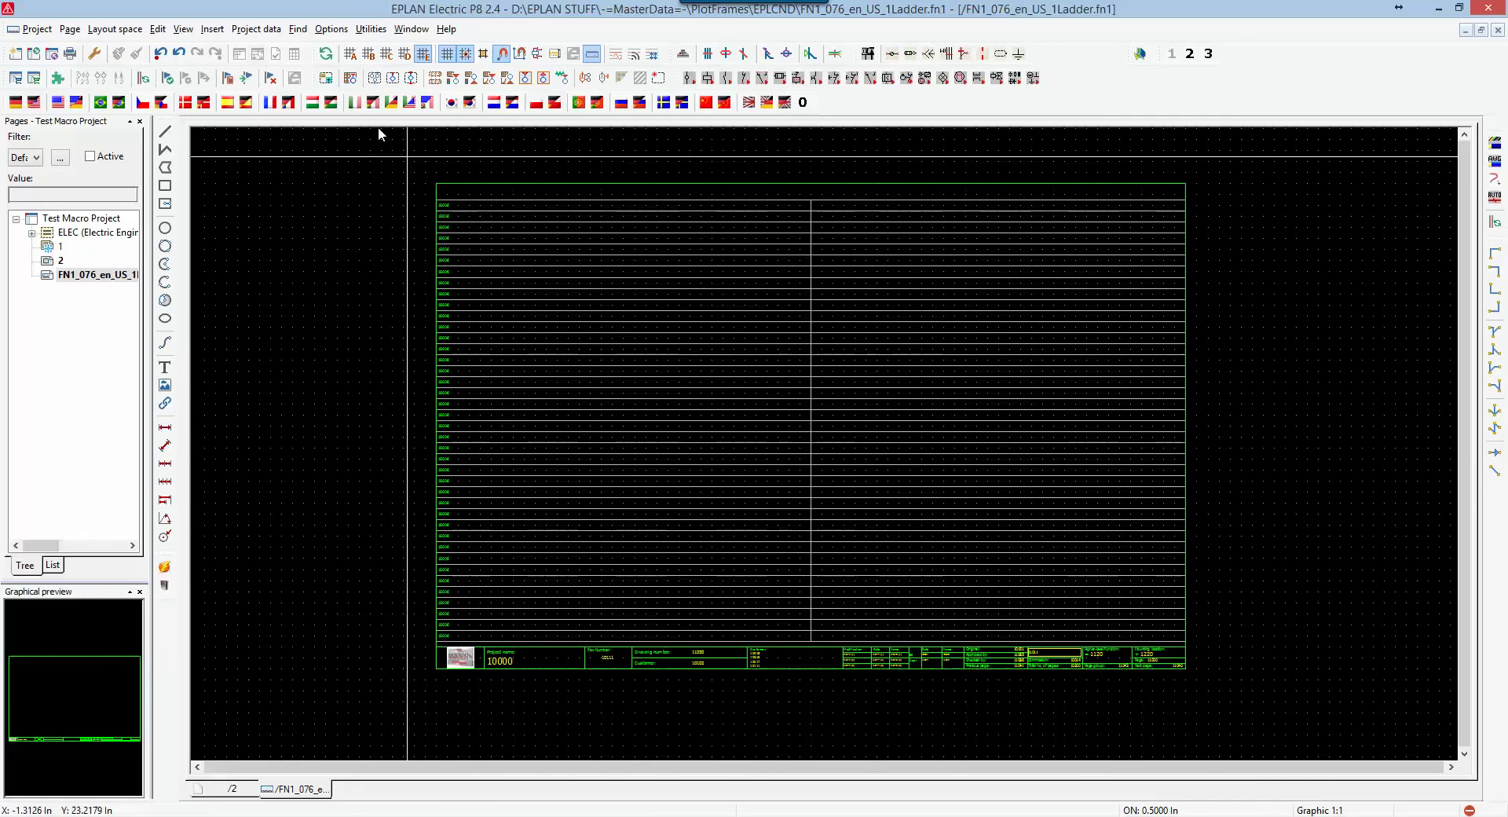
{"action": "right_click", "coordinate": [106, 278]}
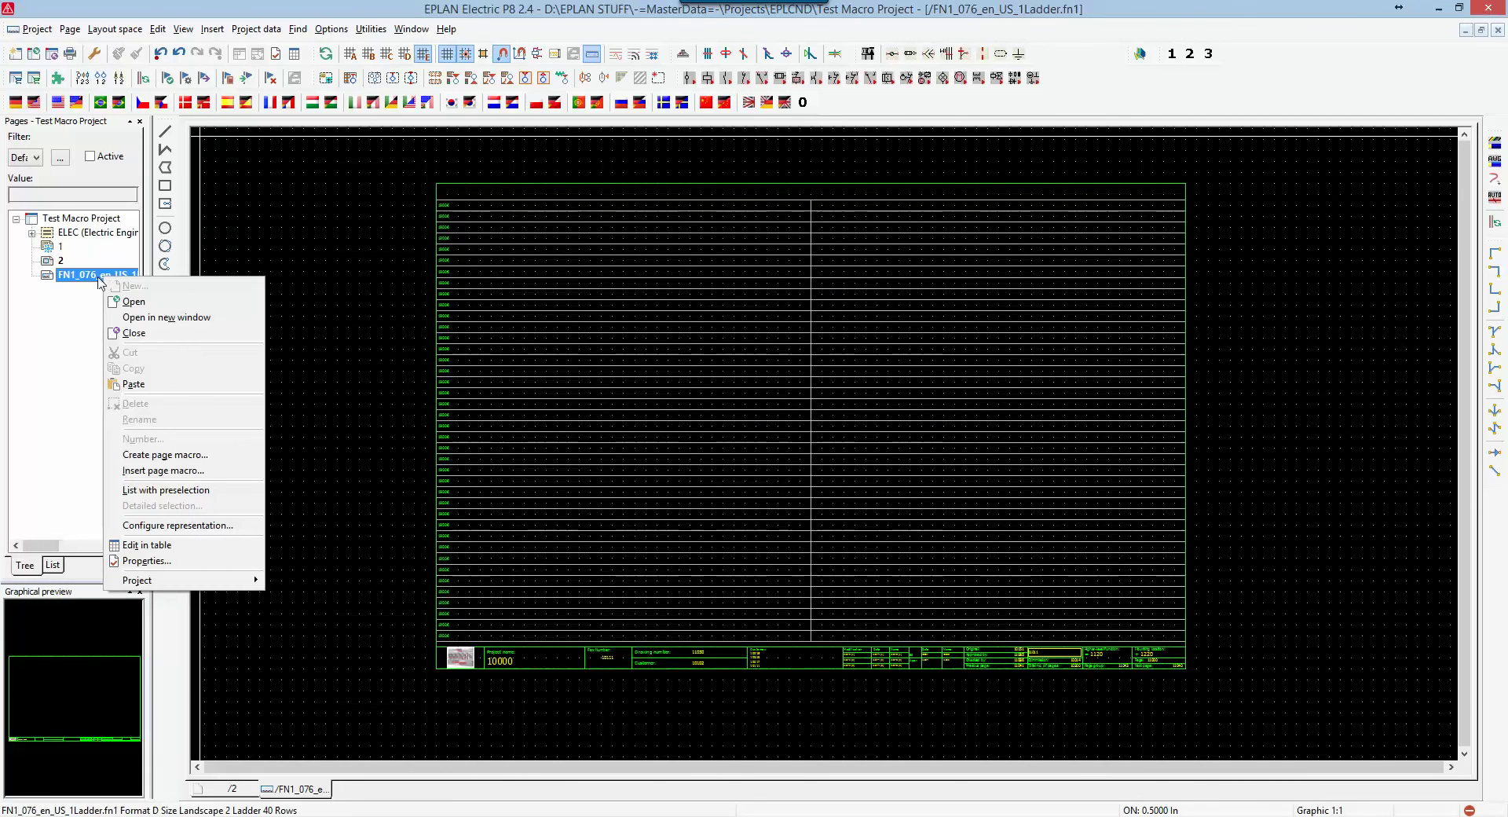
{"action": "left_click", "coordinate": [169, 560]}
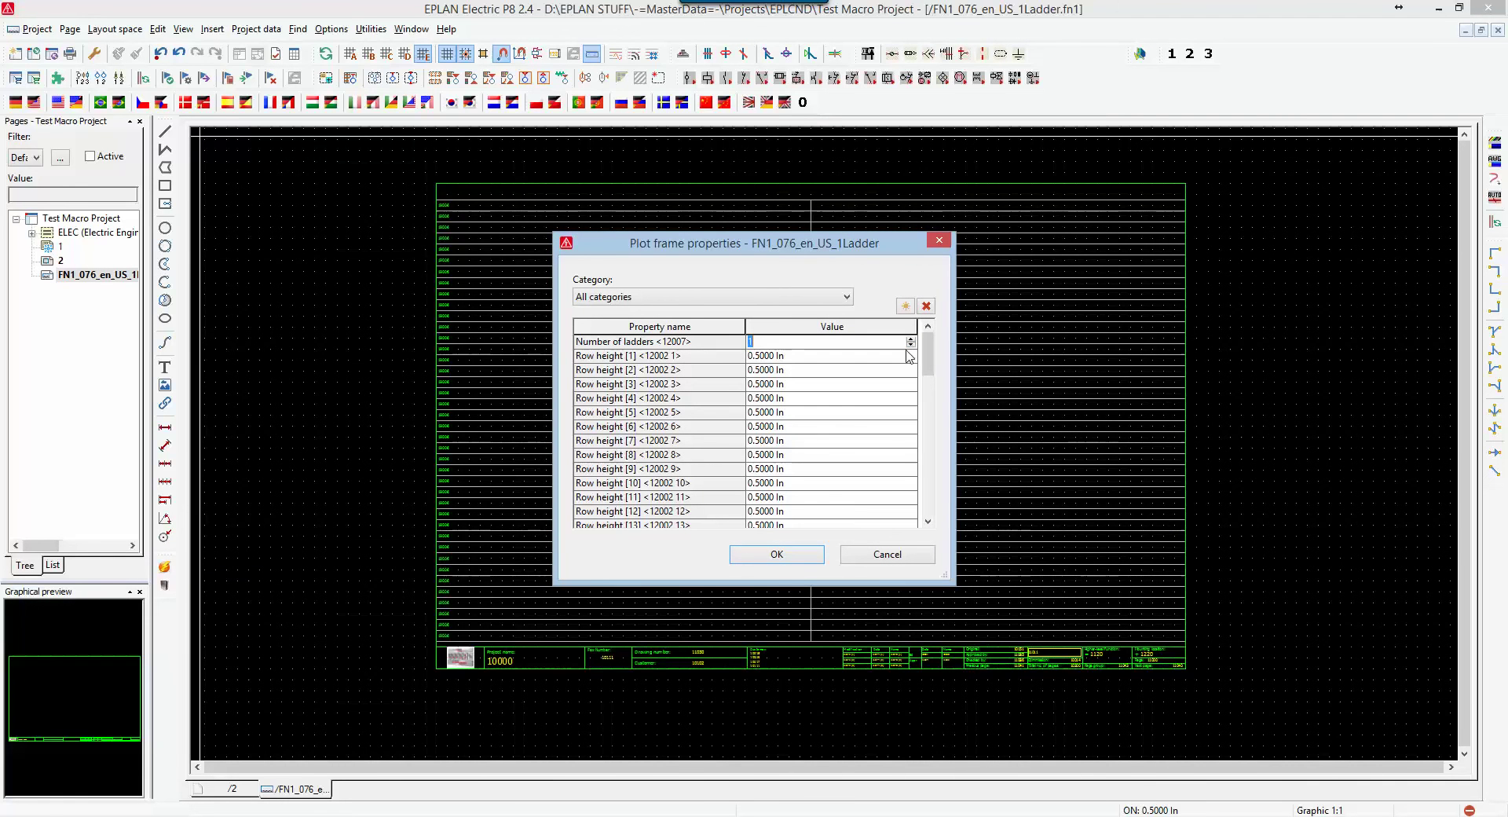
{"action": "left_click", "coordinate": [788, 551]}
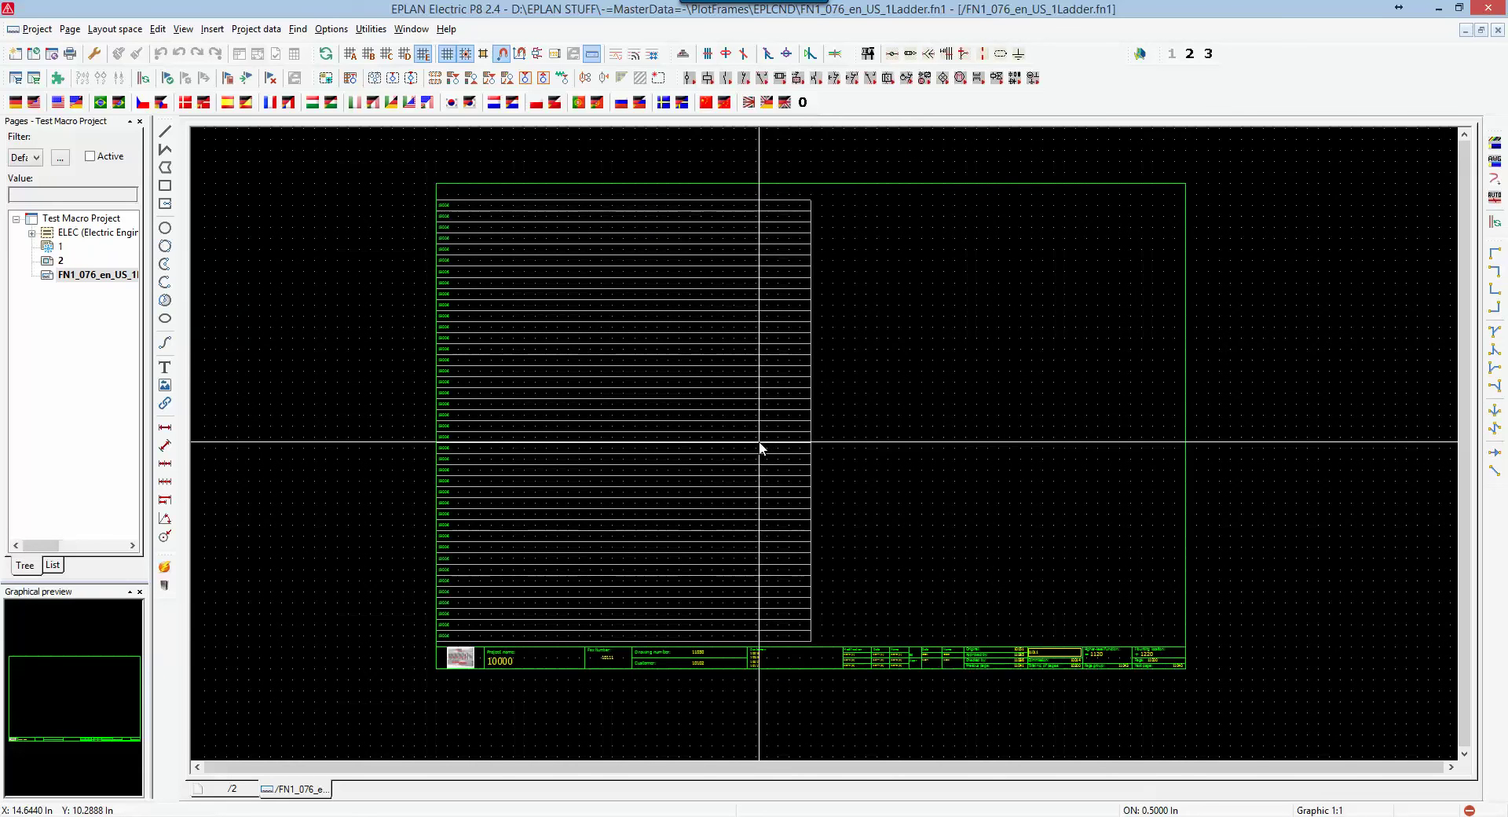
{"action": "left_click", "coordinate": [976, 254]}
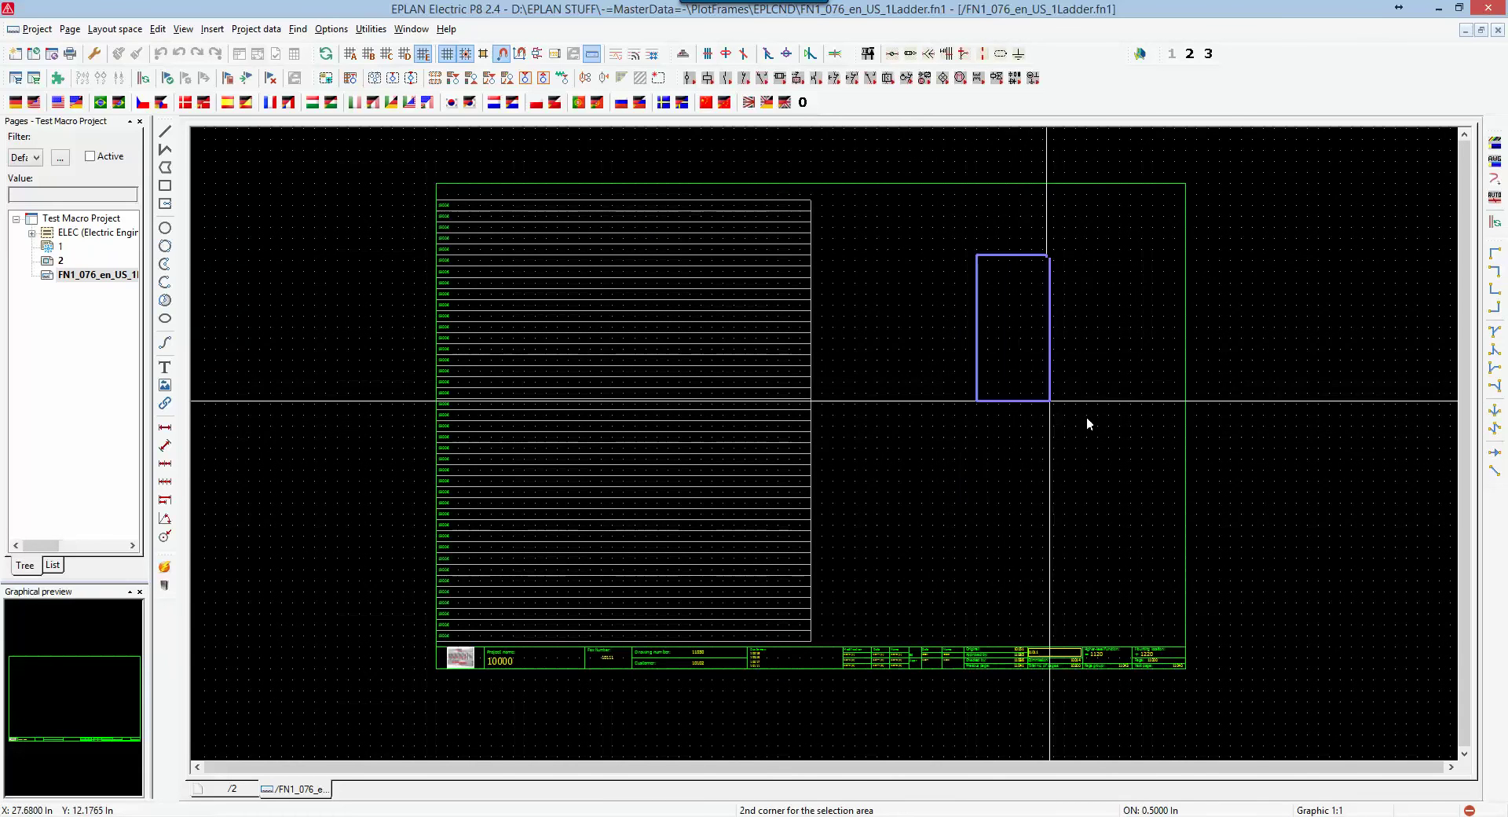
{"action": "left_click", "coordinate": [1118, 600]}
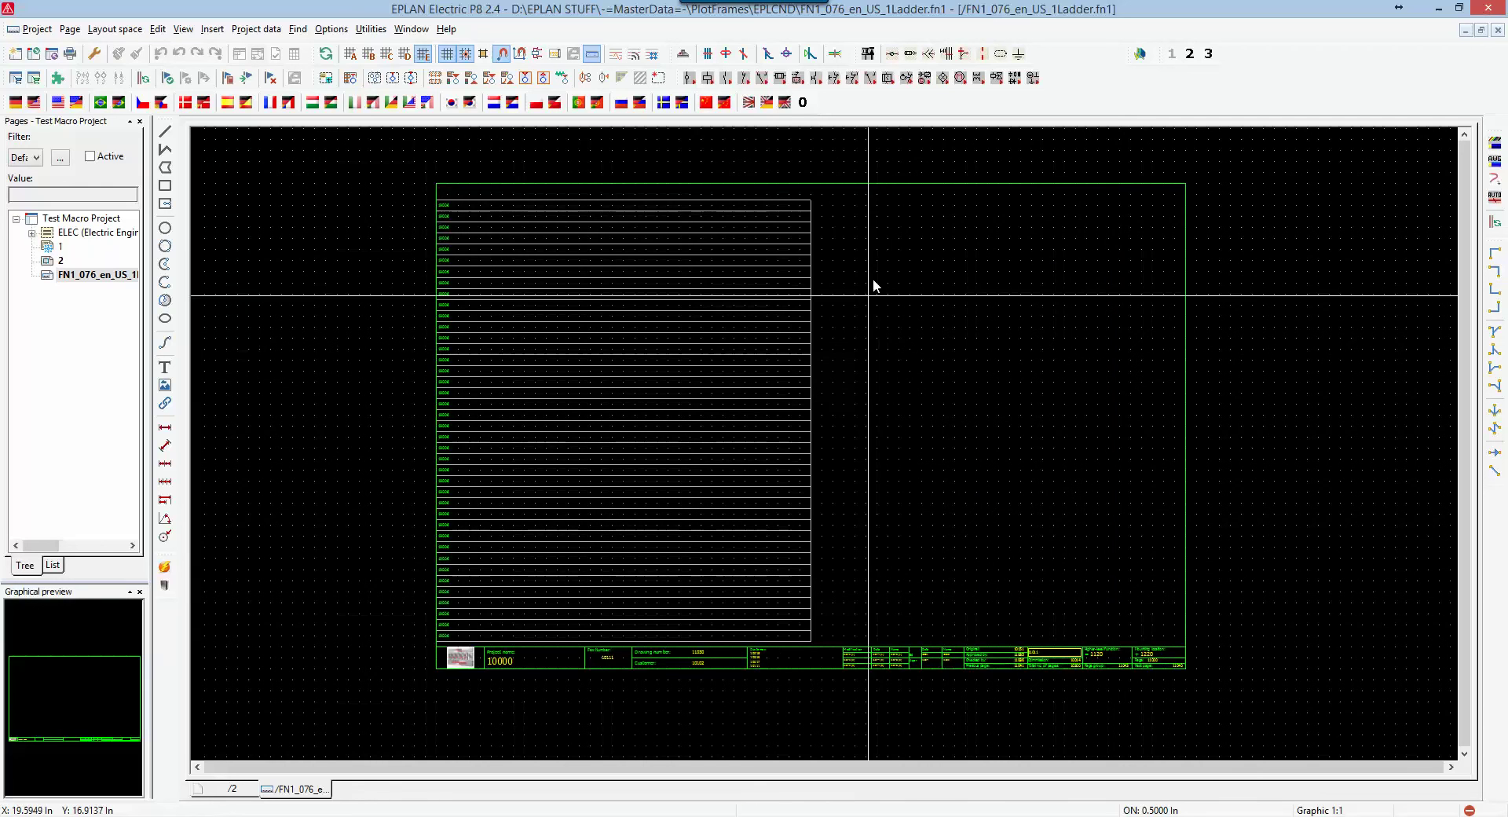
{"action": "left_click", "coordinate": [832, 227]}
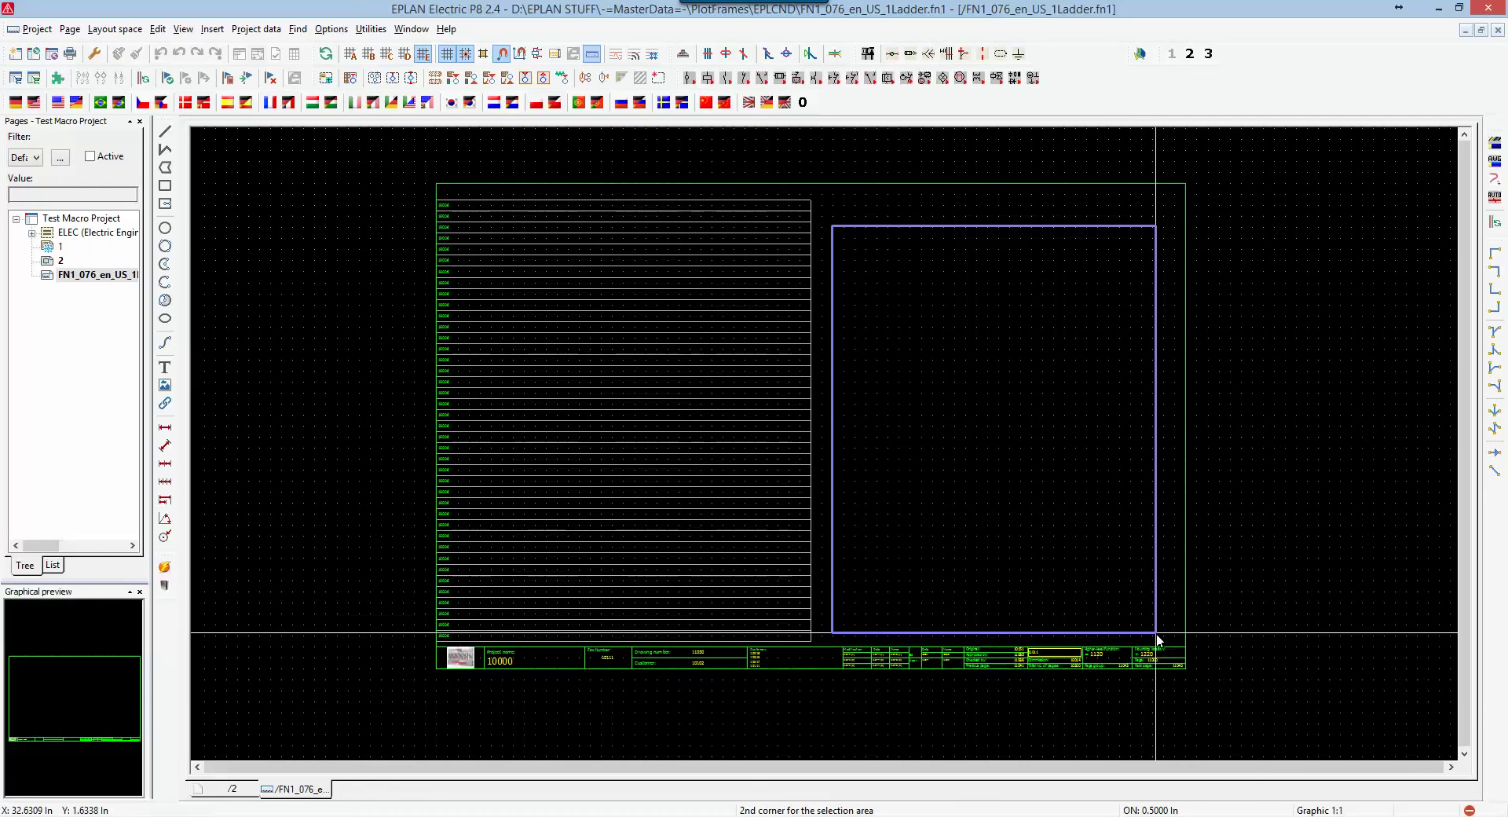
{"action": "left_click", "coordinate": [1154, 630]}
{"action": "left_click", "coordinate": [836, 205]}
{"action": "left_click", "coordinate": [1163, 633]}
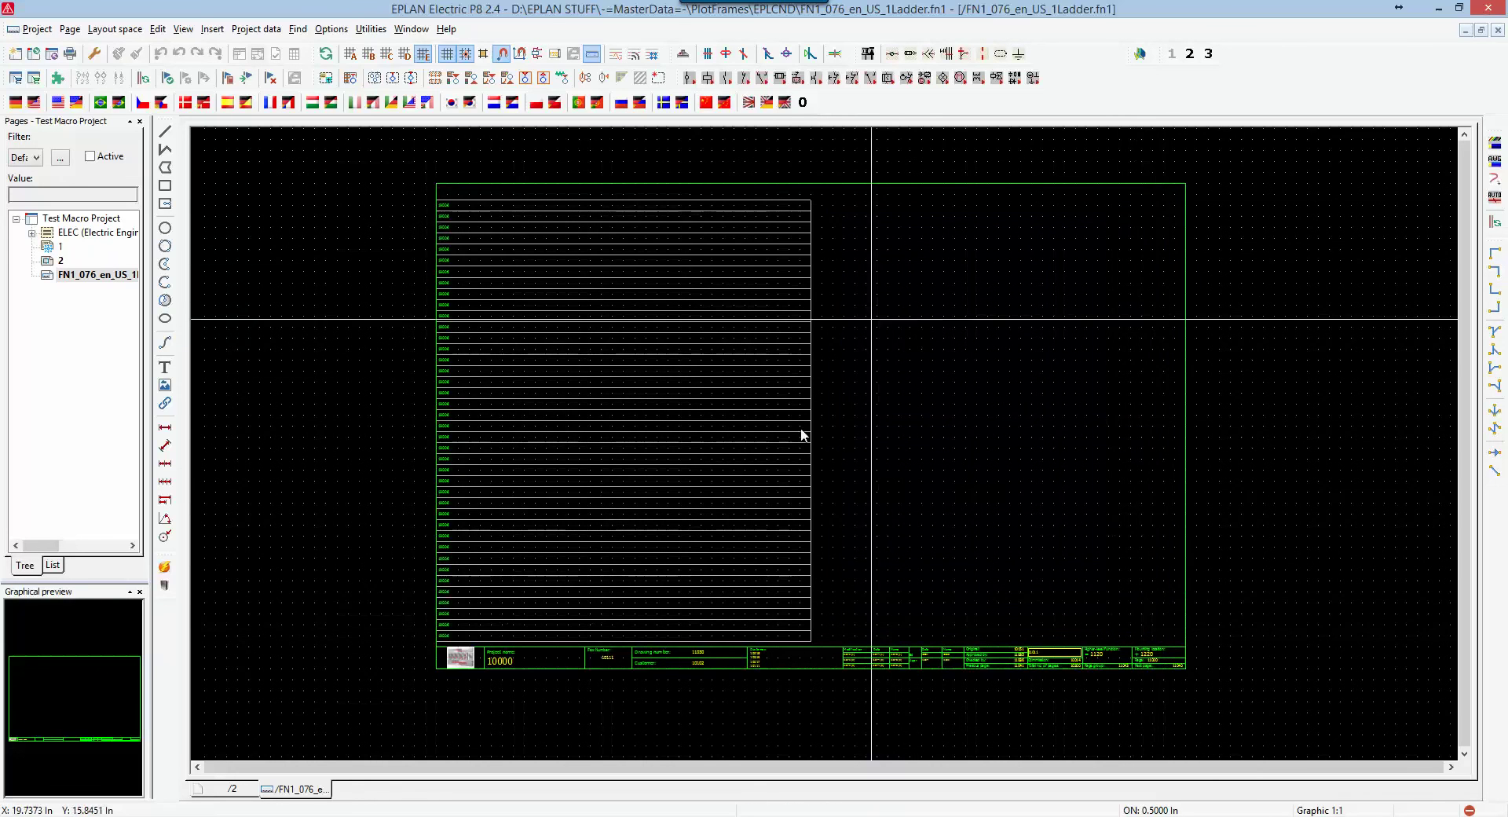
{"action": "left_click", "coordinate": [183, 29]}
- Open the properties of plot frame FN1_076_en_US_1Ladder and select the Column width [1] property
{"action": "right_click", "coordinate": [99, 276]}
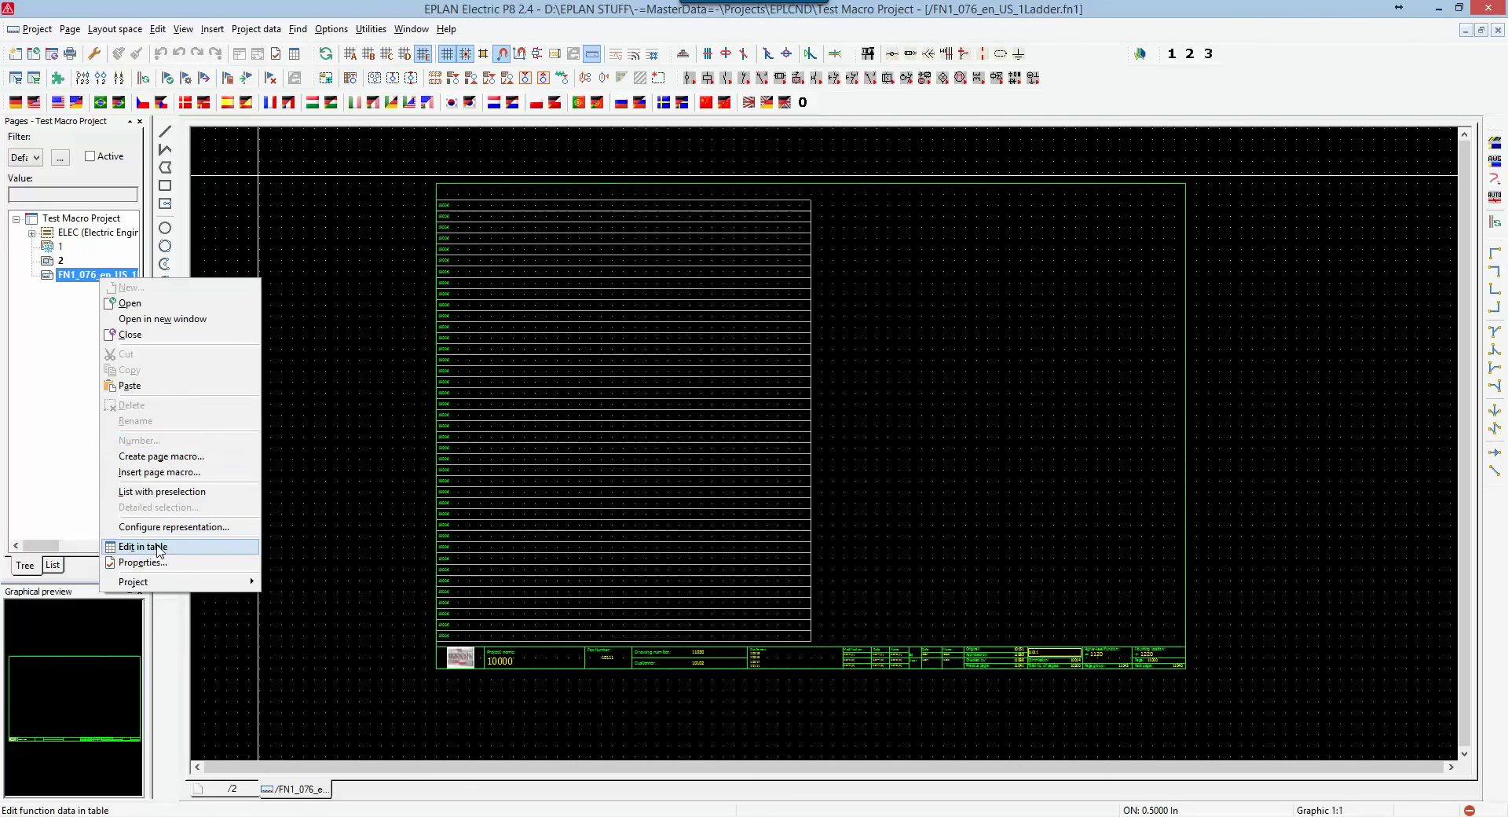
{"action": "left_click", "coordinate": [142, 563]}
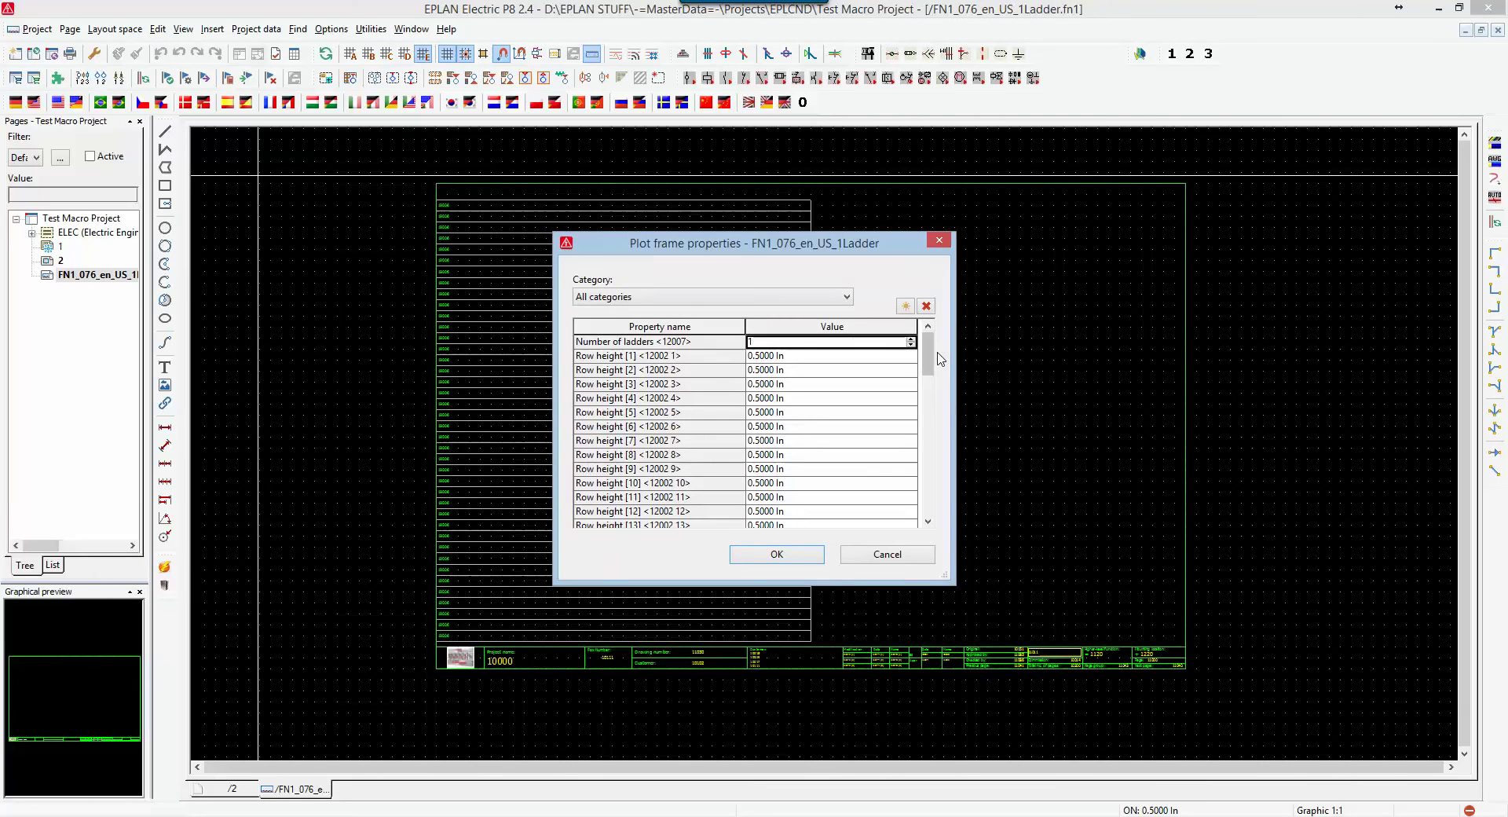
{"action": "left_click_drag", "start_coordinate": [927, 357], "coordinate": [932, 455]}
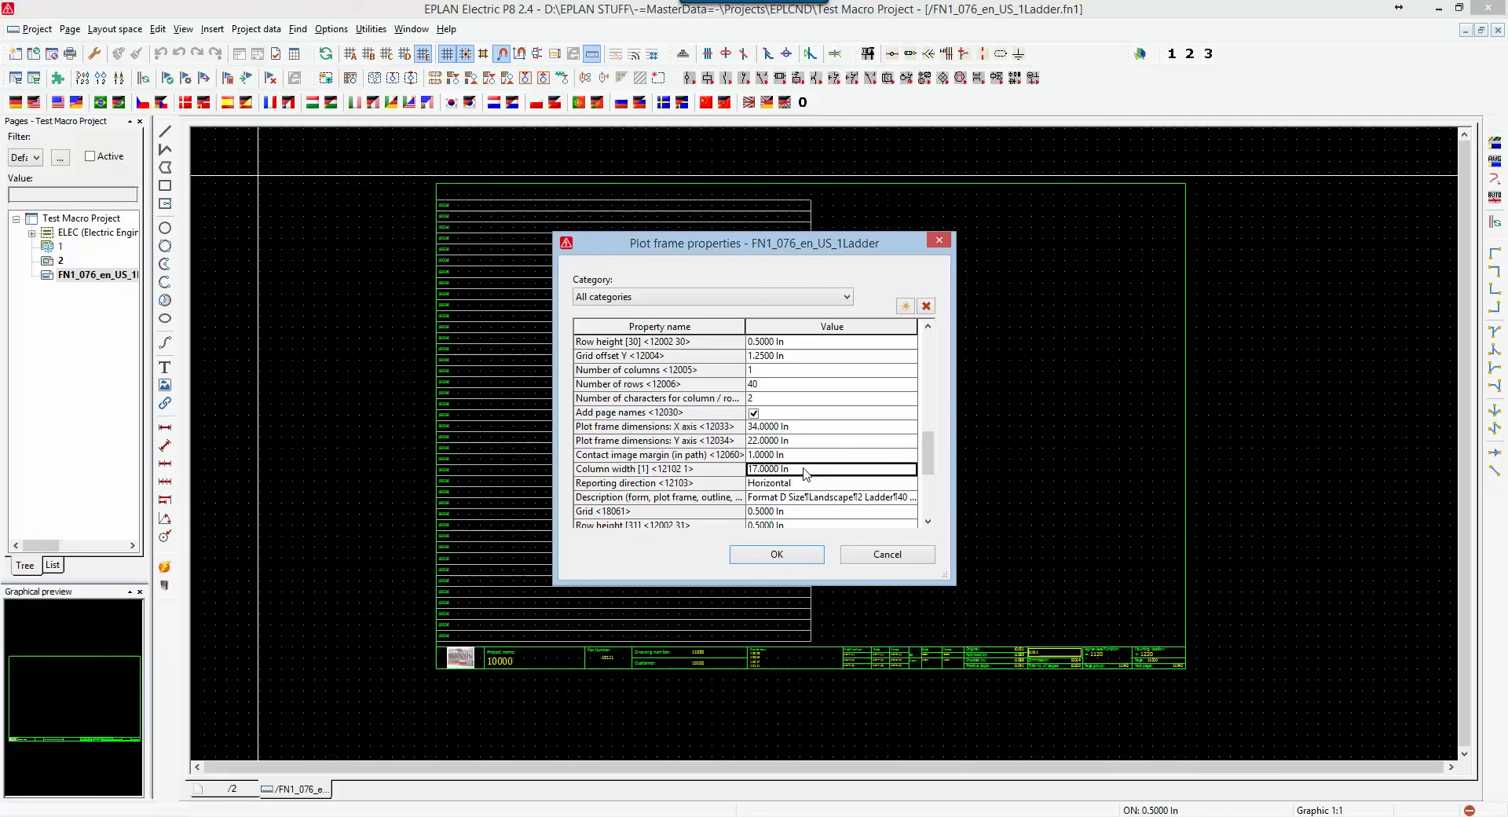
{"action": "left_click", "coordinate": [633, 470]}
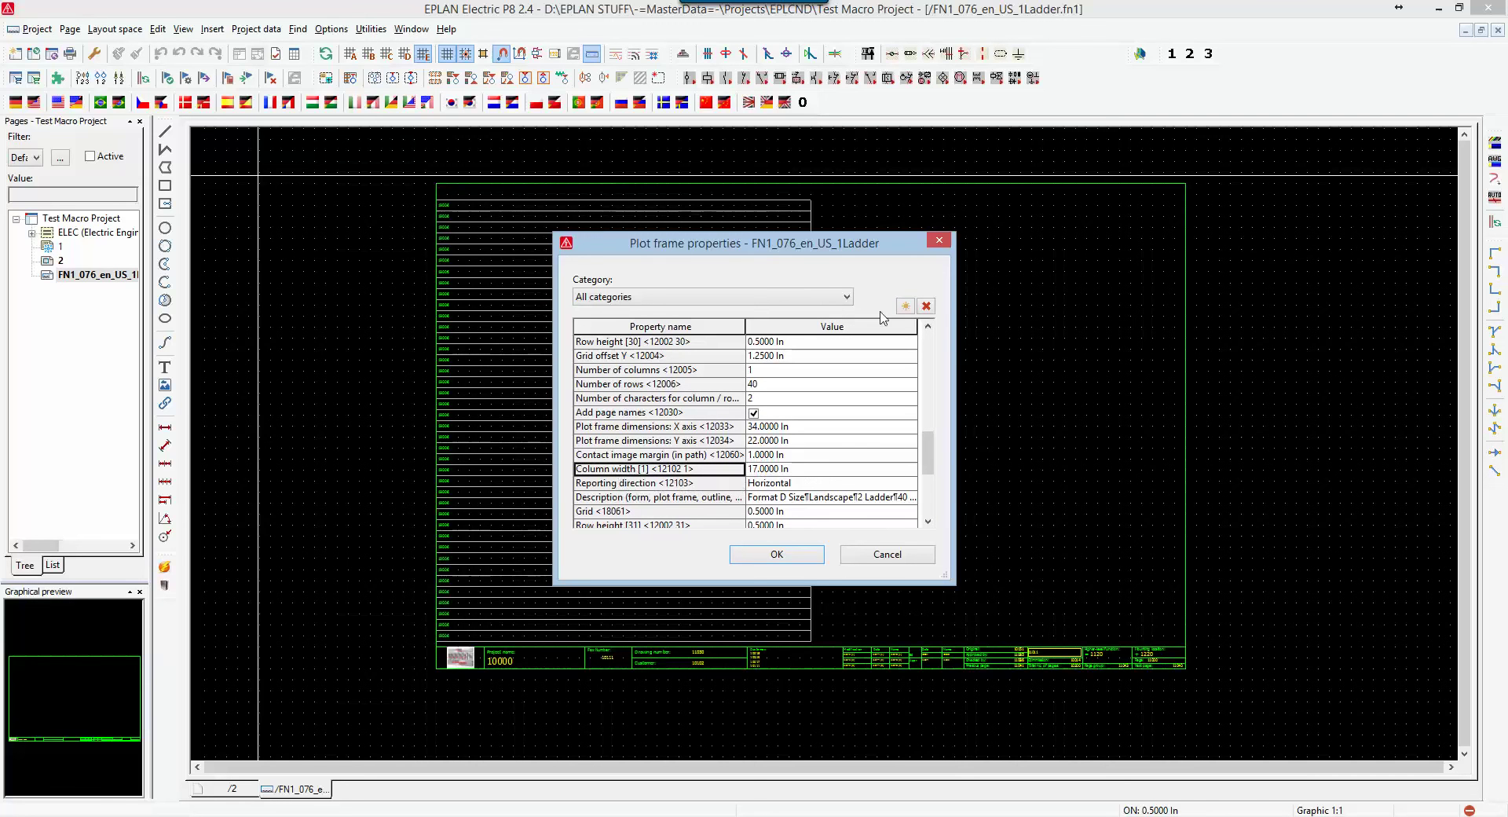
{"action": "left_click", "coordinate": [904, 306]}
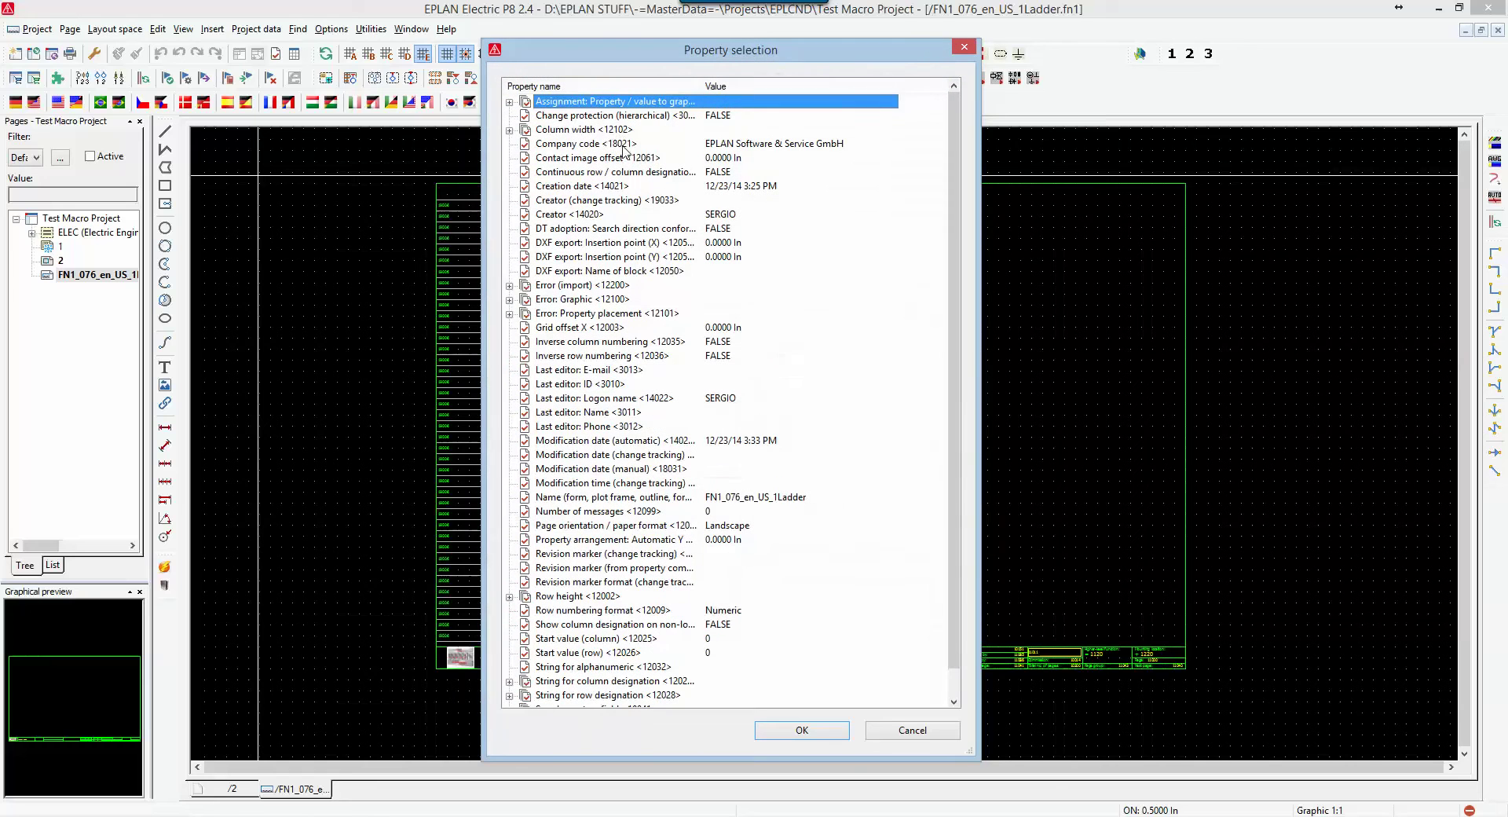
{"action": "left_click", "coordinate": [509, 130]}
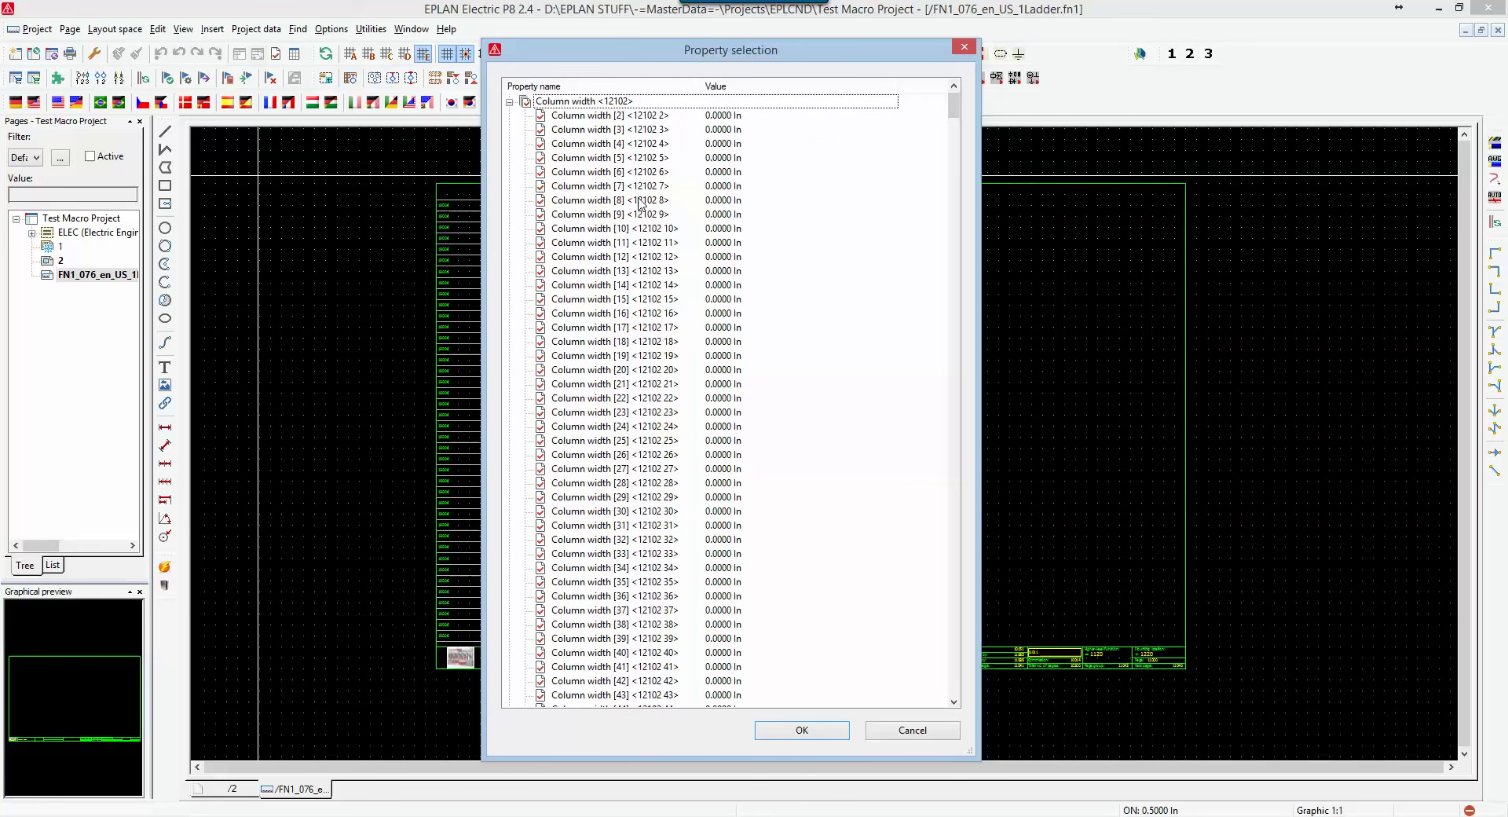
{"action": "left_click", "coordinate": [509, 101]}
{"action": "left_click", "coordinate": [896, 730]}
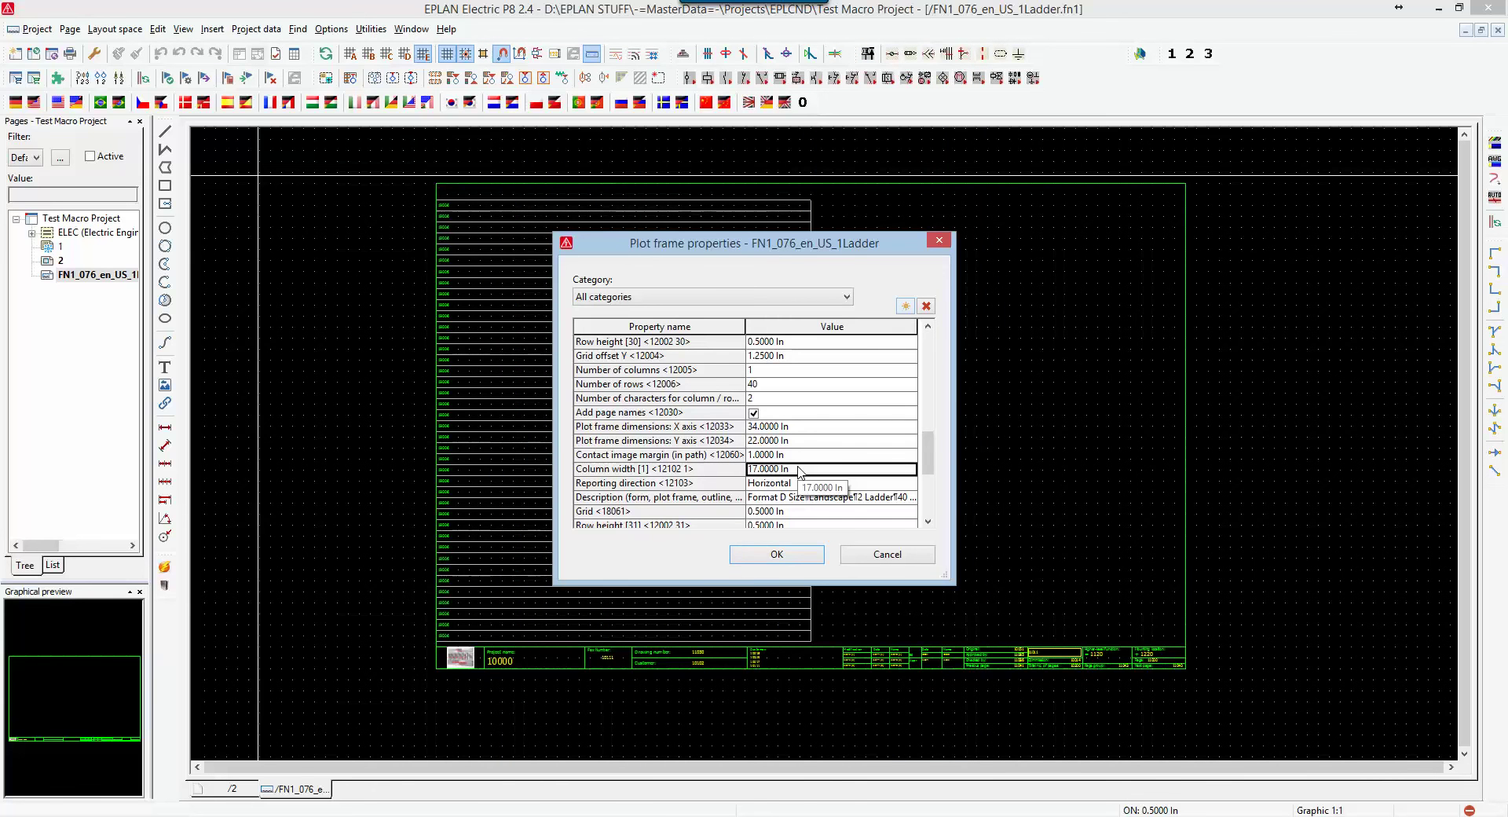
- Set the plot frame's Column width [1] to 34.0000 in and apply the properties
{"action": "left_click", "coordinate": [776, 555]}
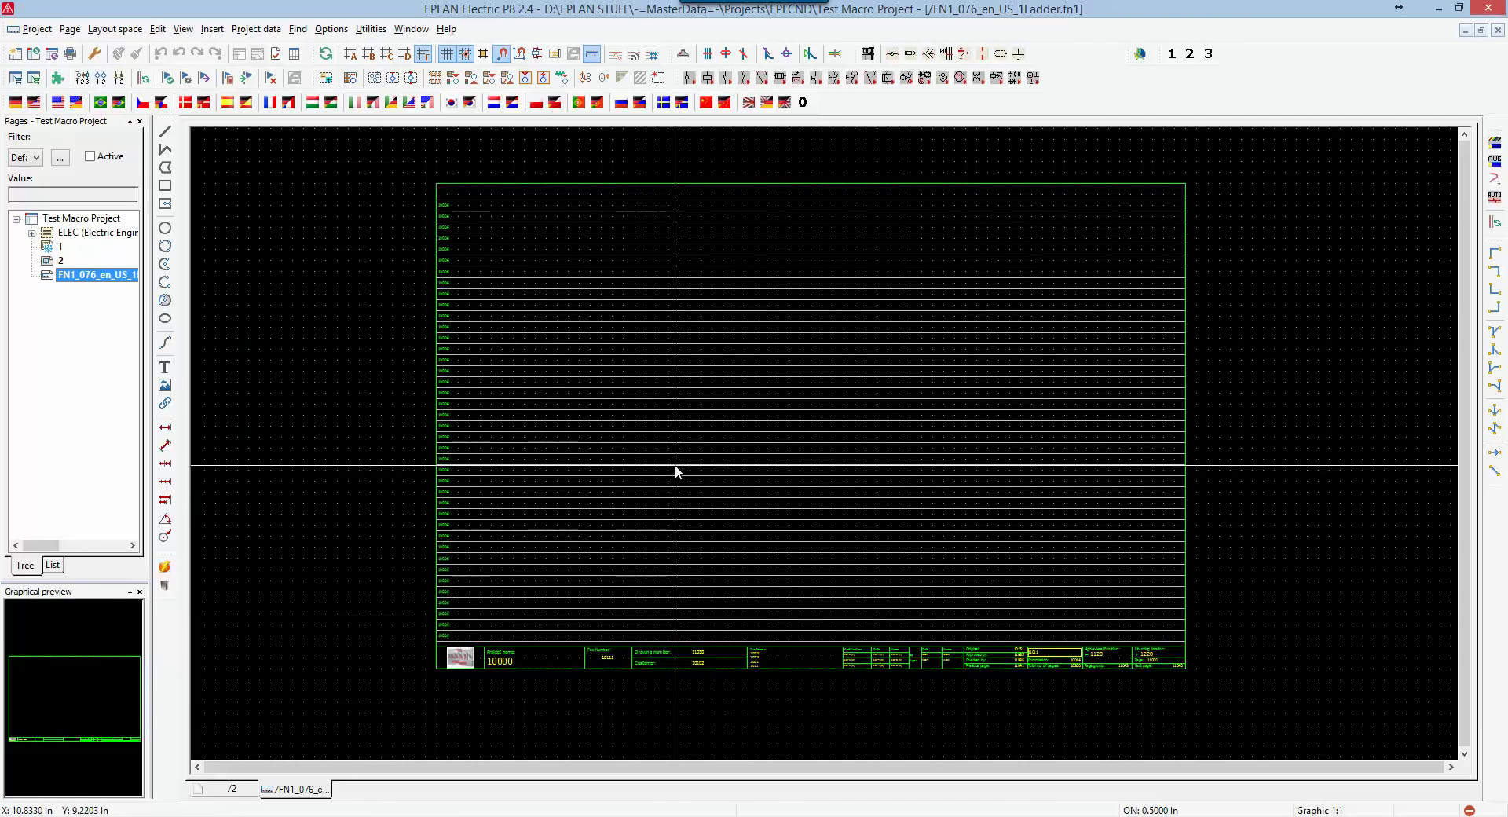
- Review the ladder, column and row settings in the plot frame properties
{"action": "right_click", "coordinate": [84, 285]}
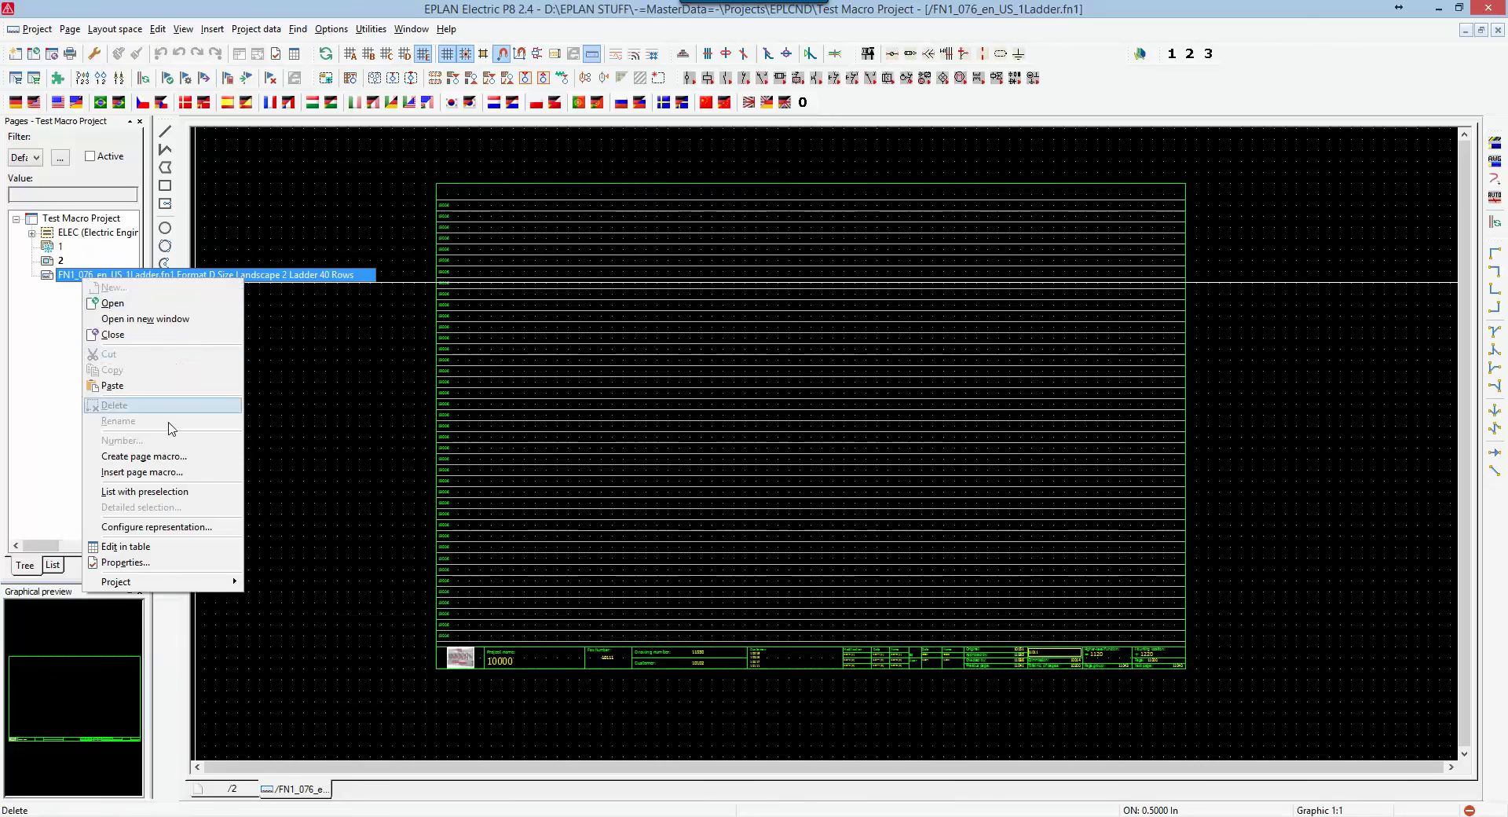
{"action": "left_click", "coordinate": [126, 562]}
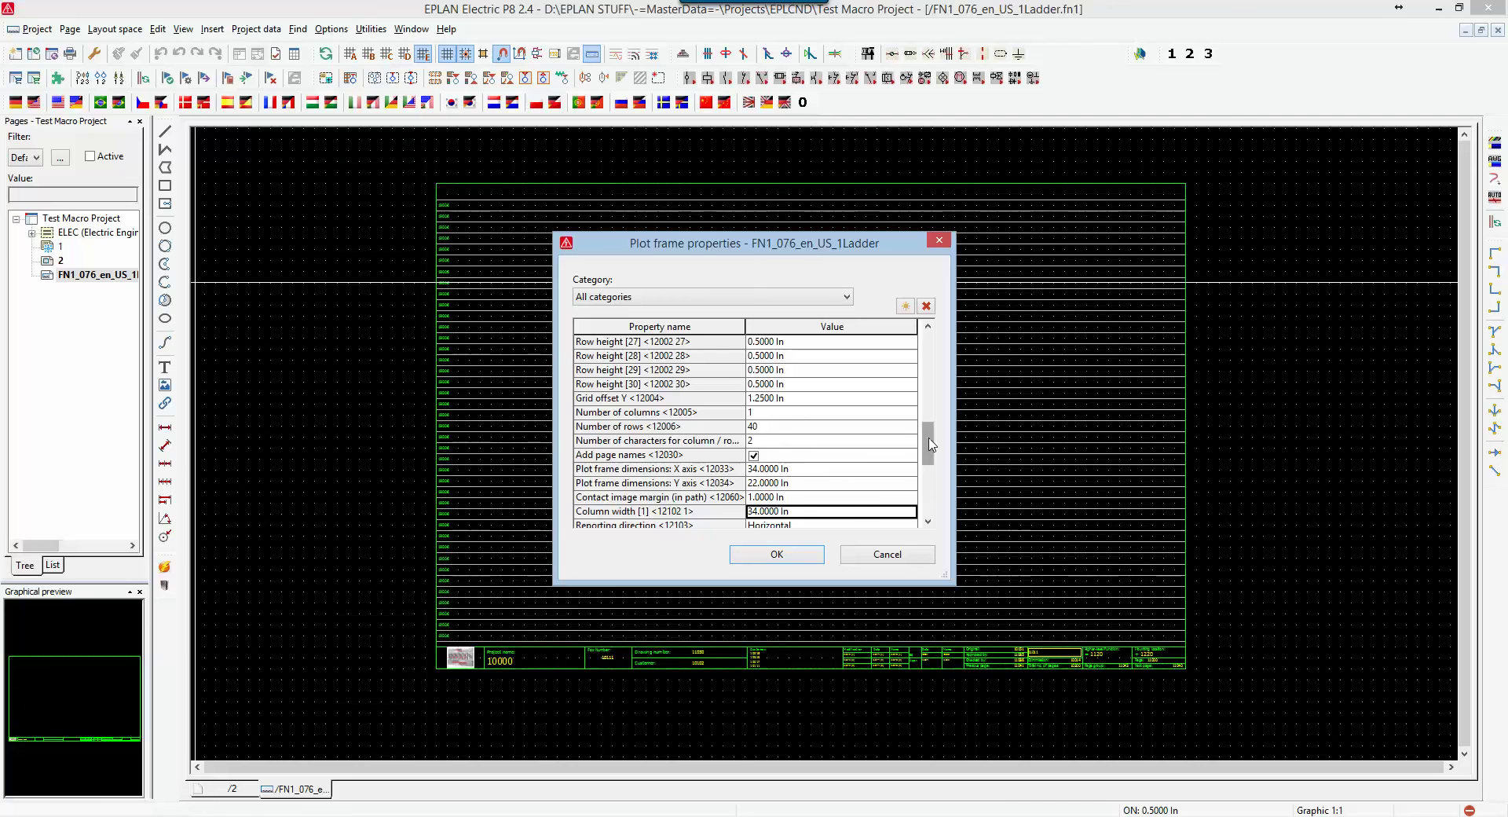
{"action": "left_click_drag", "start_coordinate": [929, 444], "coordinate": [926, 498]}
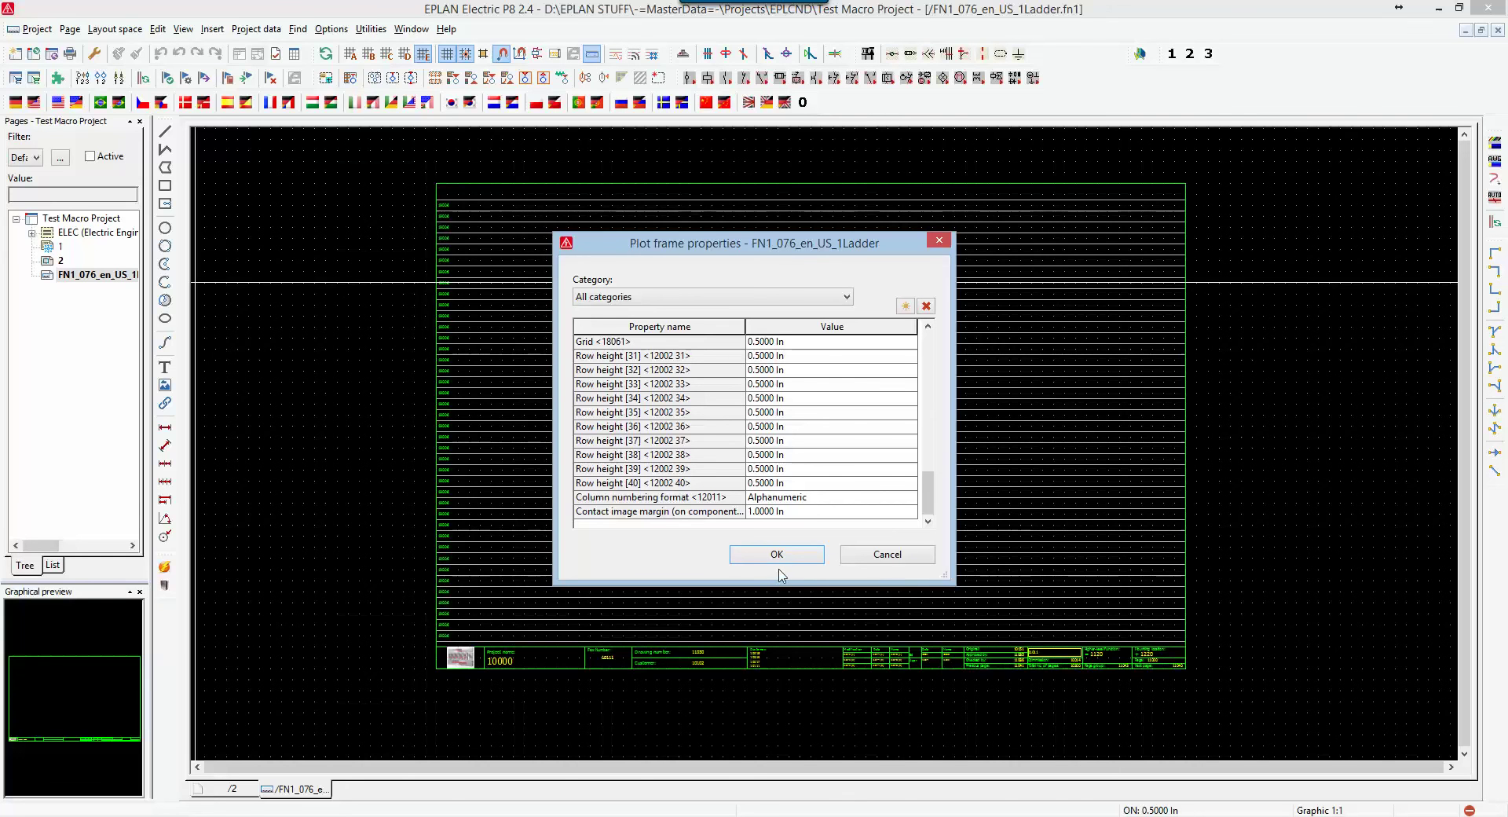
{"action": "scroll", "coordinate": [911, 504], "scroll_direction": "up", "scroll_amount": 15}
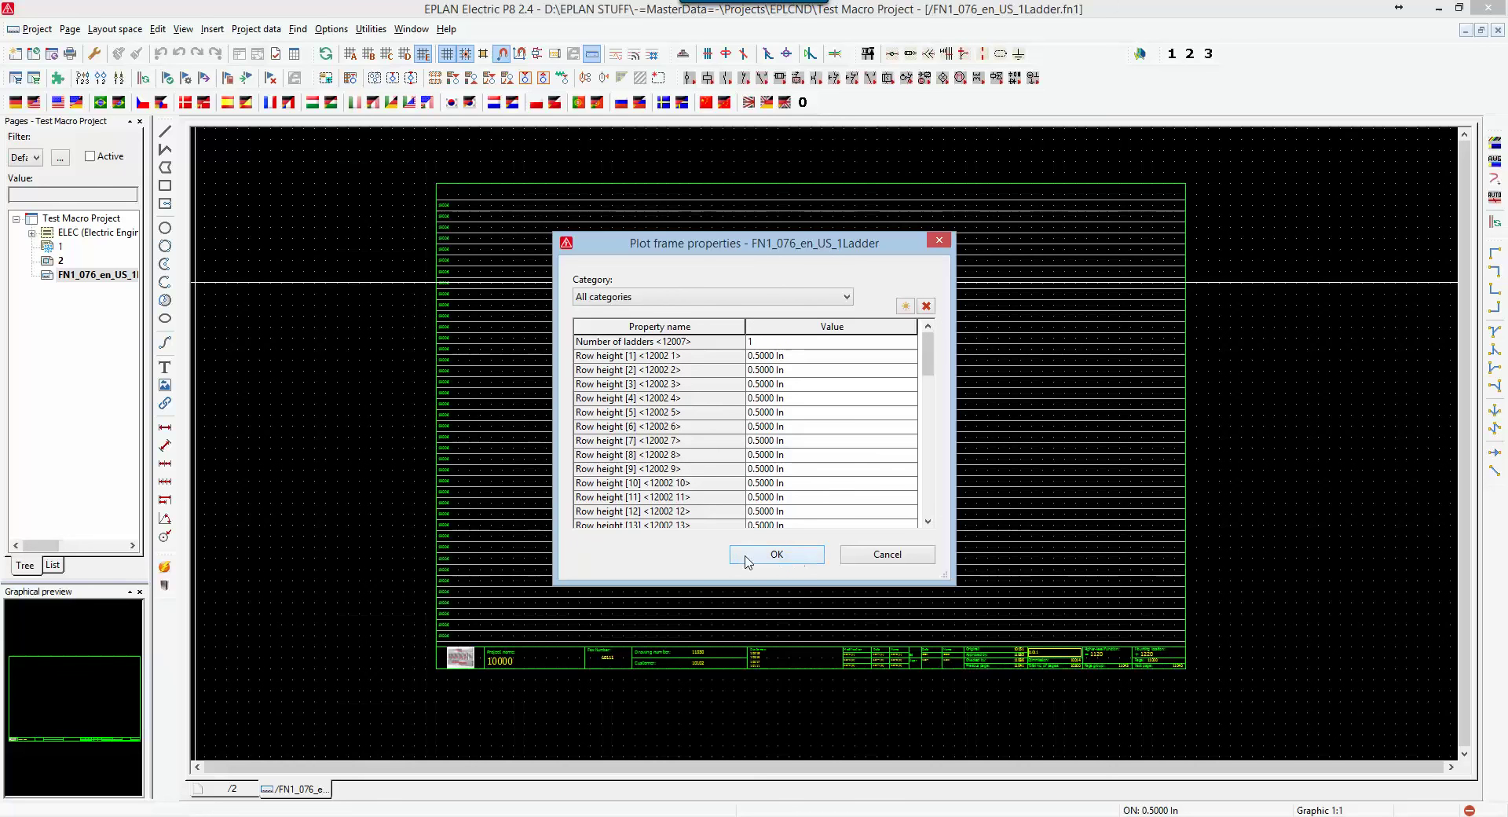
{"action": "left_click", "coordinate": [775, 556]}
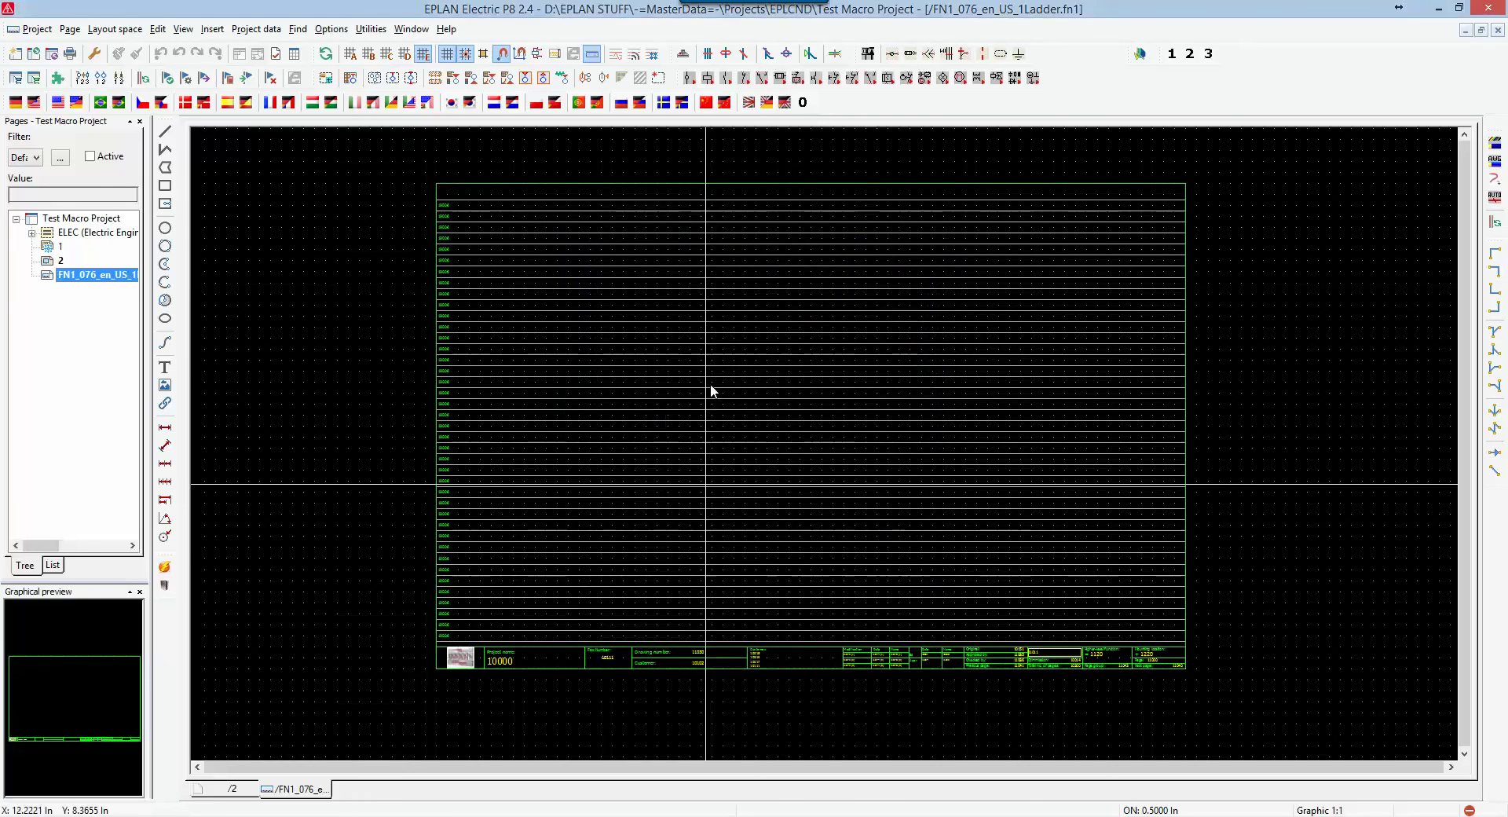
- Hide the path lines on the plot frame
{"action": "left_click", "coordinate": [183, 29]}
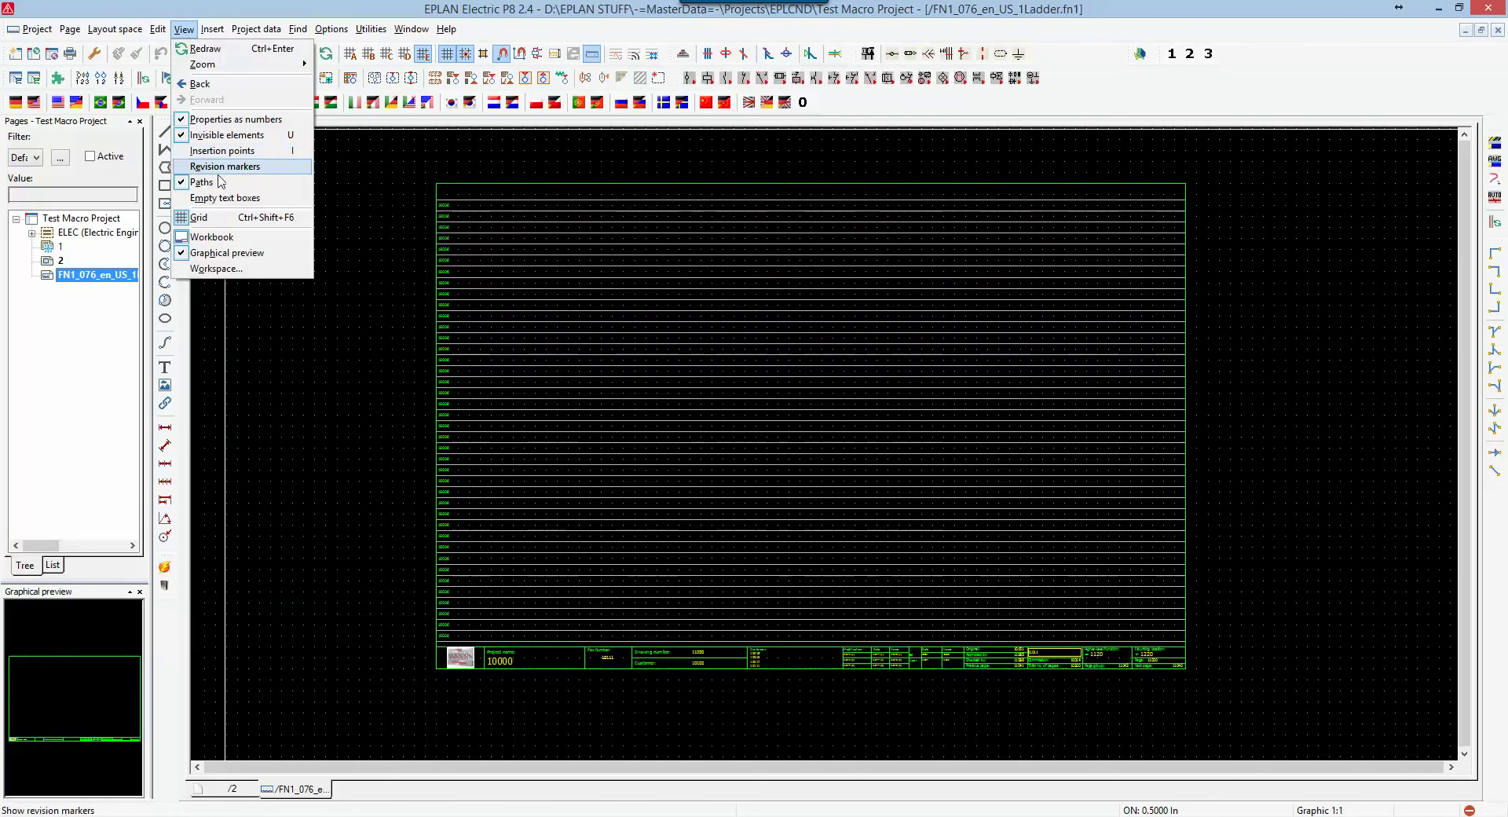
{"action": "left_click", "coordinate": [208, 182]}
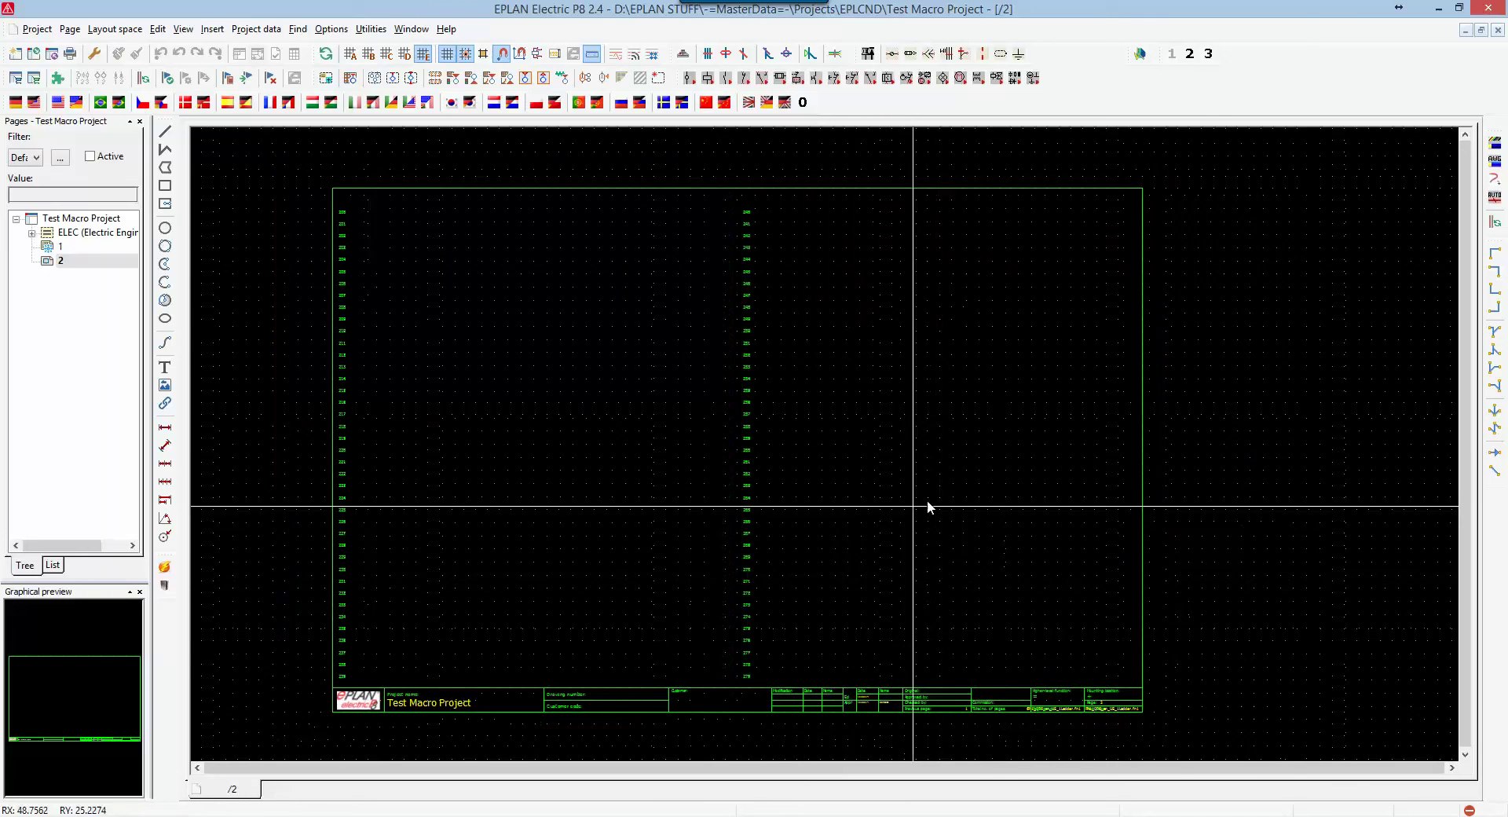
- Assign the plot frame FN1_076_en_US_1Ladder to page 2 in its page properties
{"action": "scroll", "coordinate": [927, 499], "scroll_direction": "down", "scroll_amount": 1}
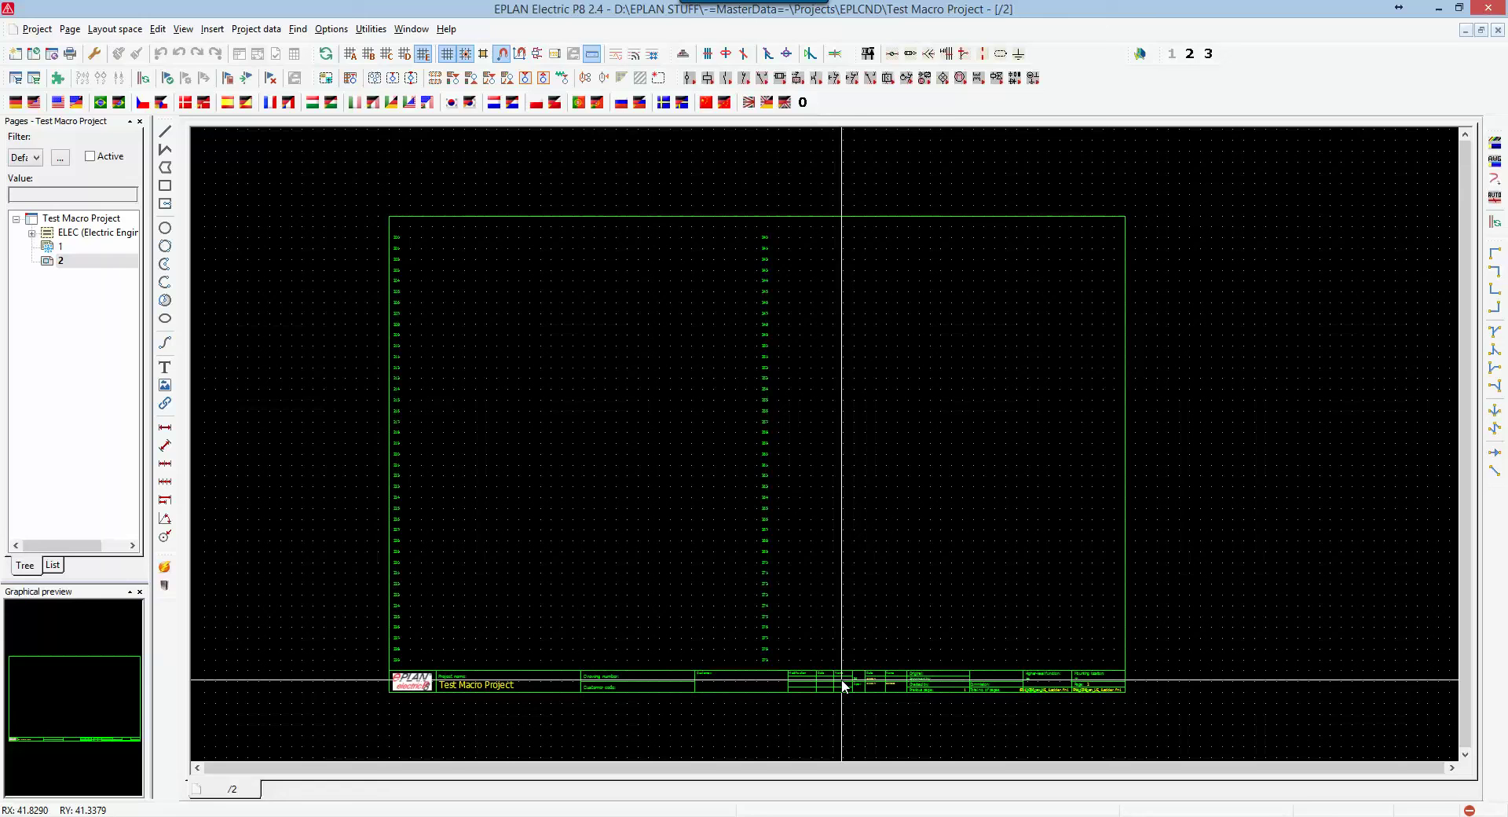
{"action": "double_click", "coordinate": [884, 688]}
{"action": "left_click", "coordinate": [893, 355]}
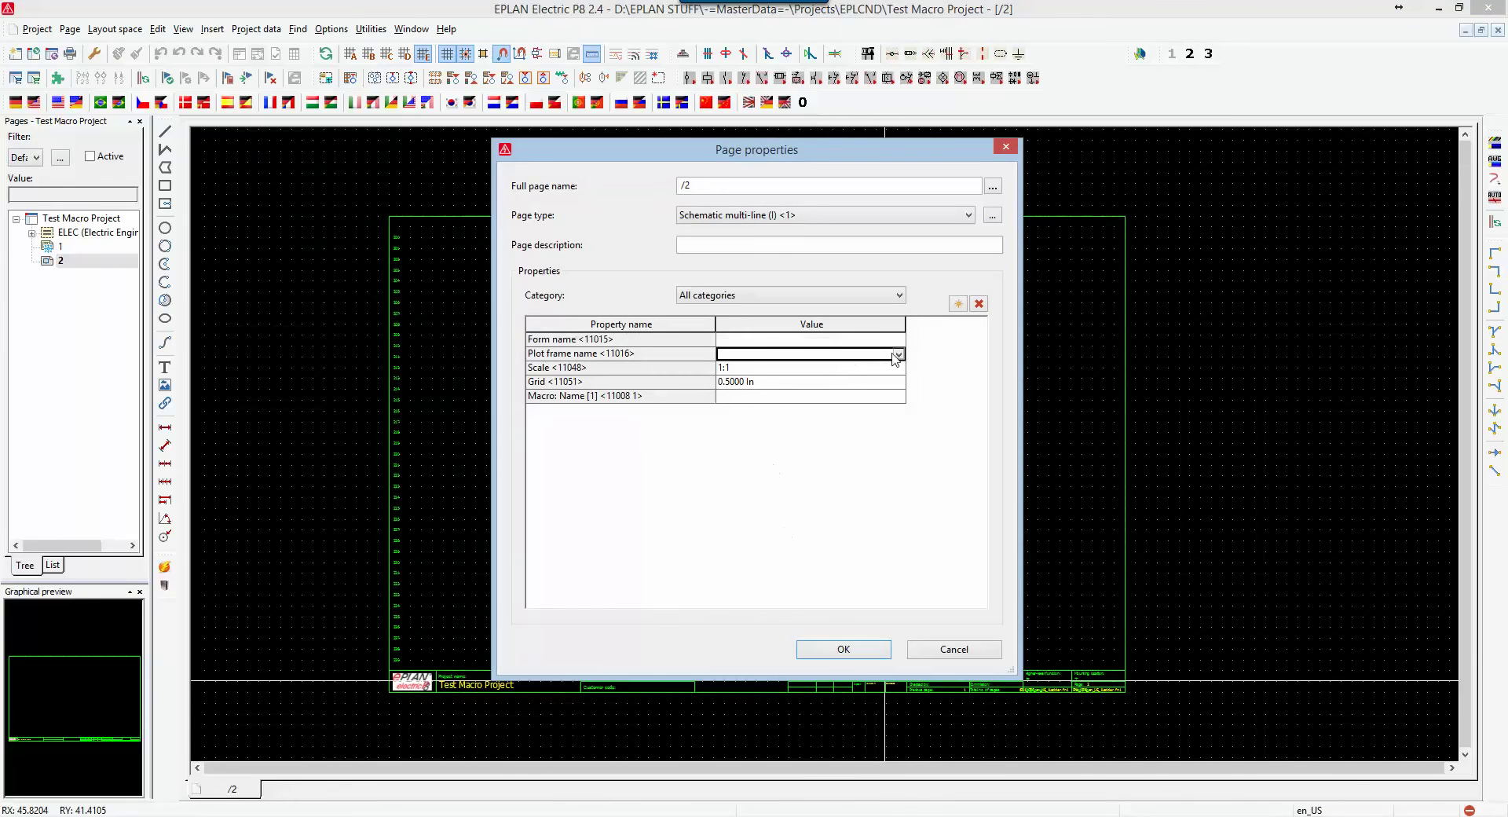
{"action": "left_click", "coordinate": [898, 354]}
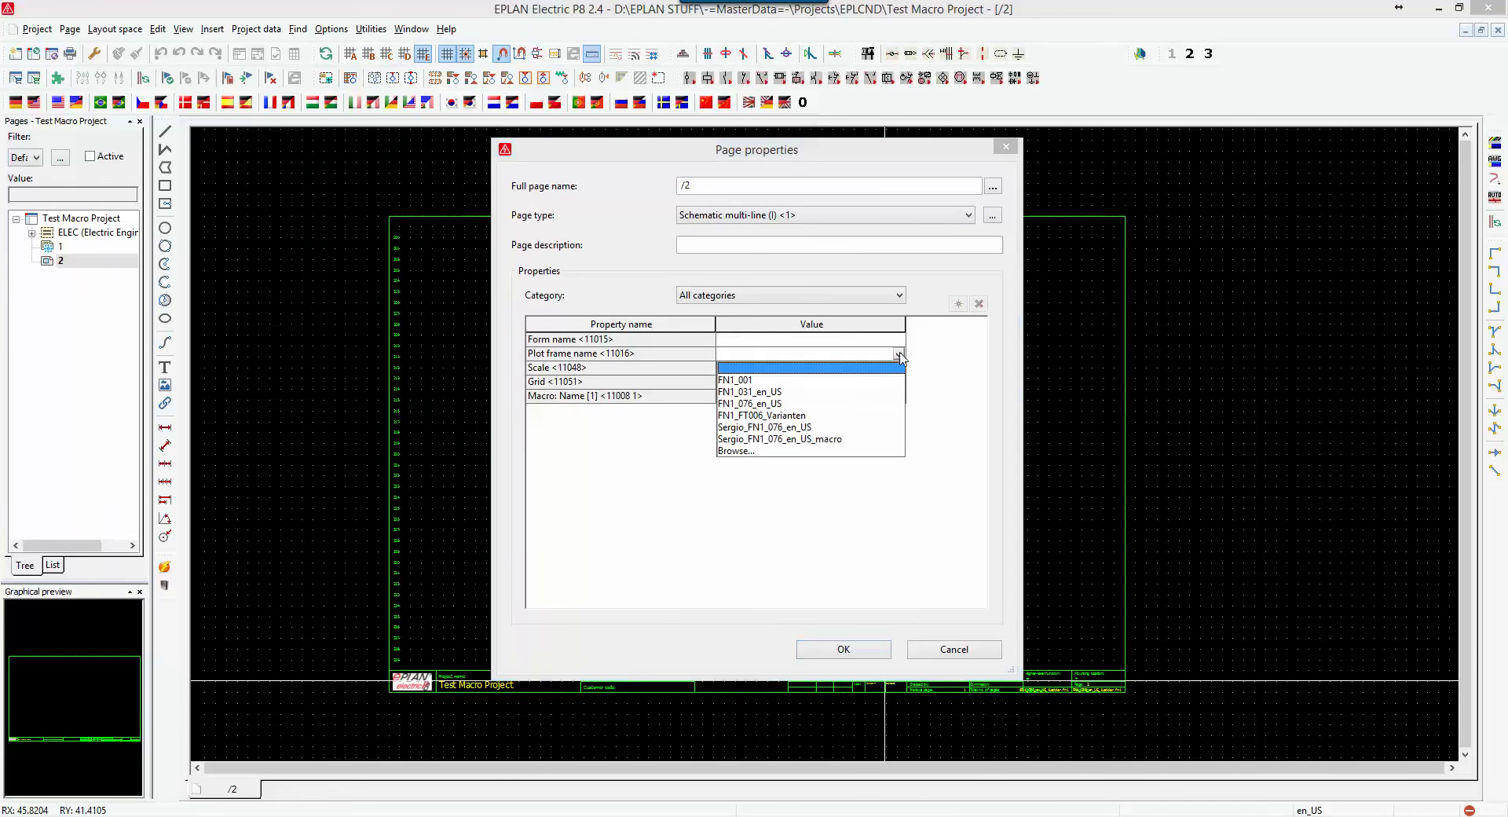
{"action": "left_click", "coordinate": [744, 451]}
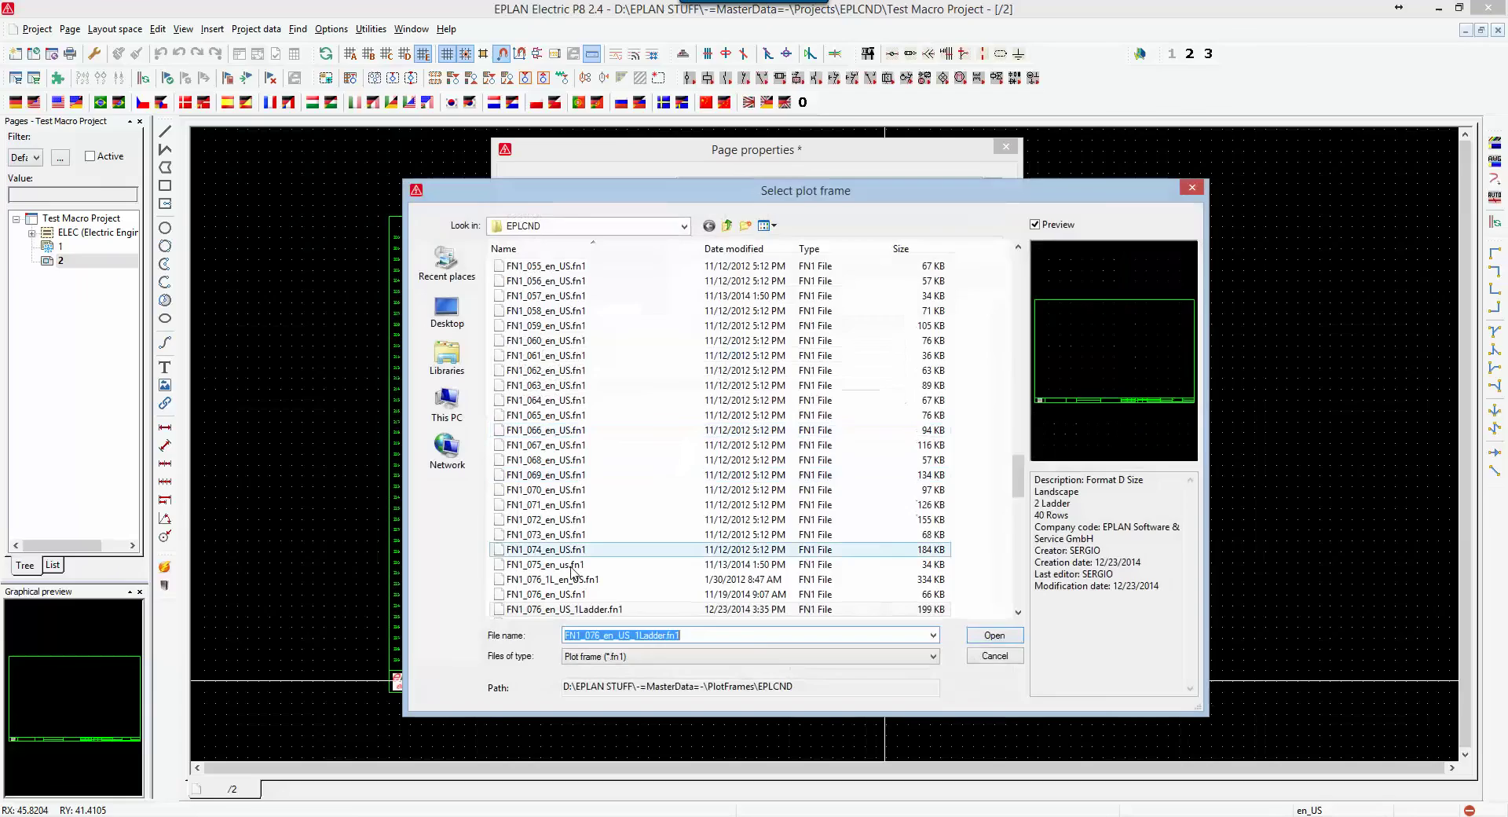
{"action": "left_click", "coordinate": [538, 610]}
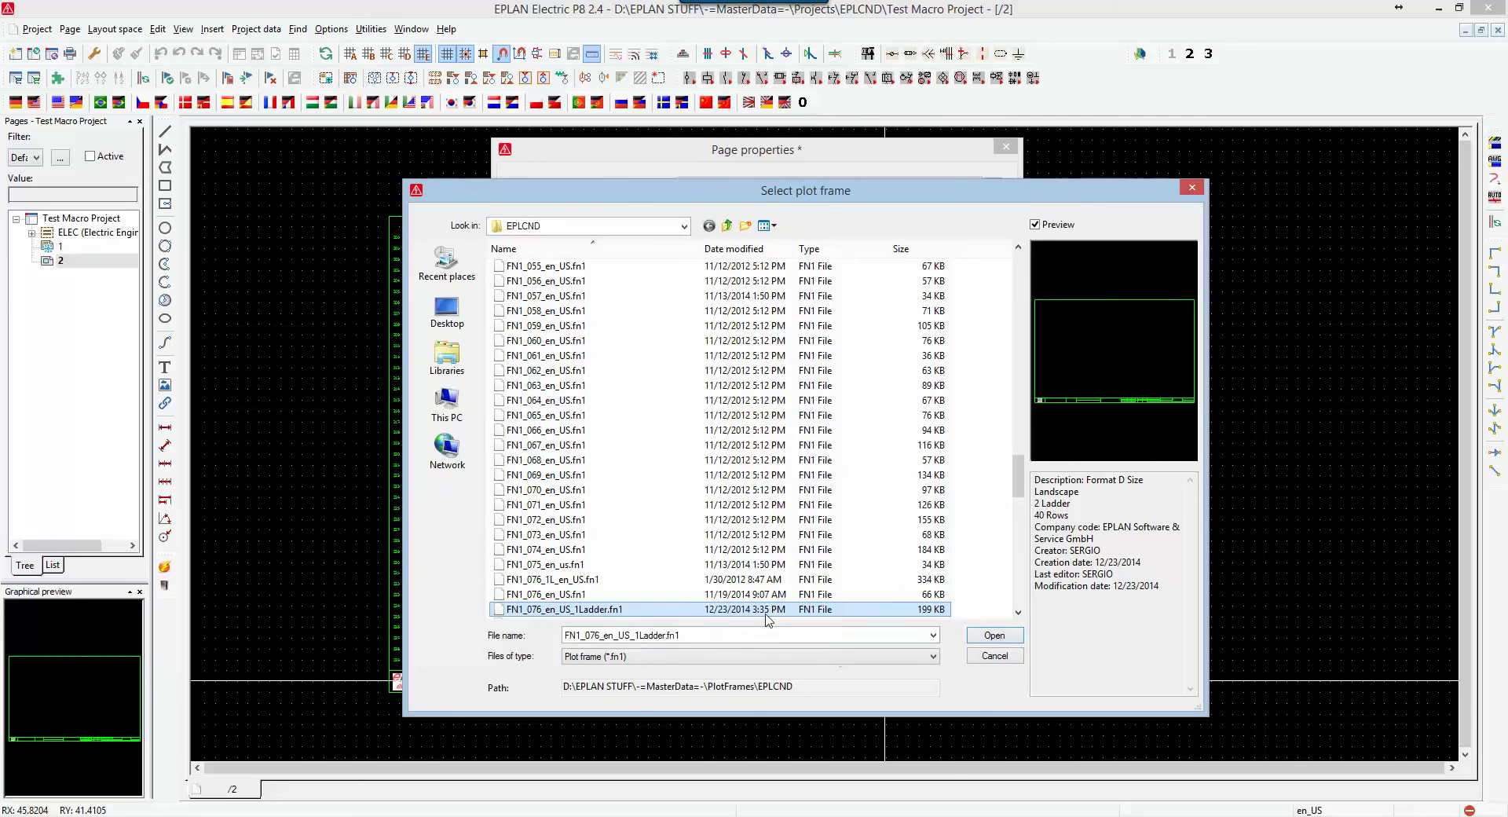
{"action": "left_click", "coordinate": [993, 636]}
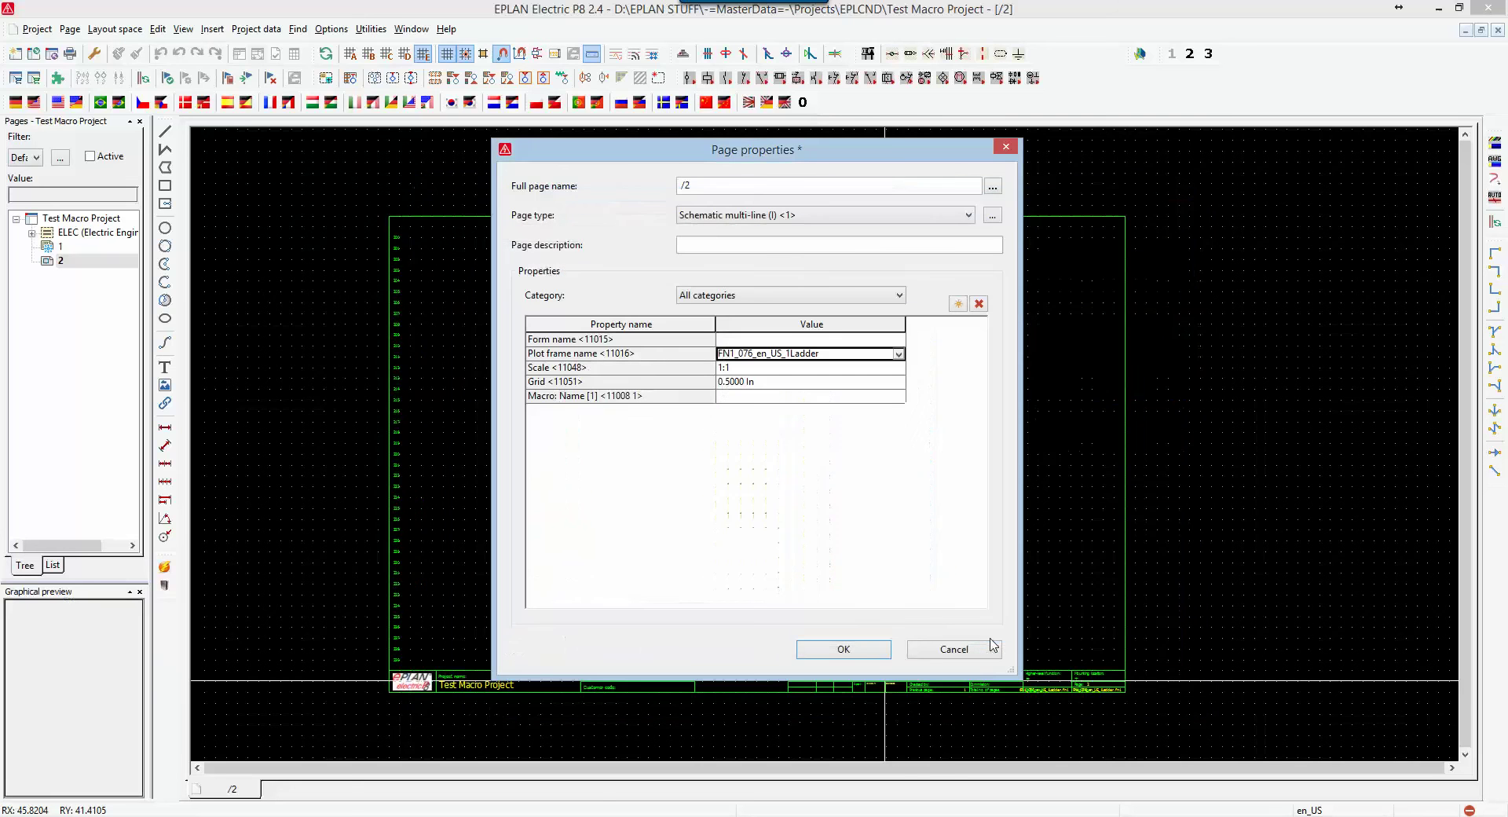
{"action": "left_click", "coordinate": [843, 649]}
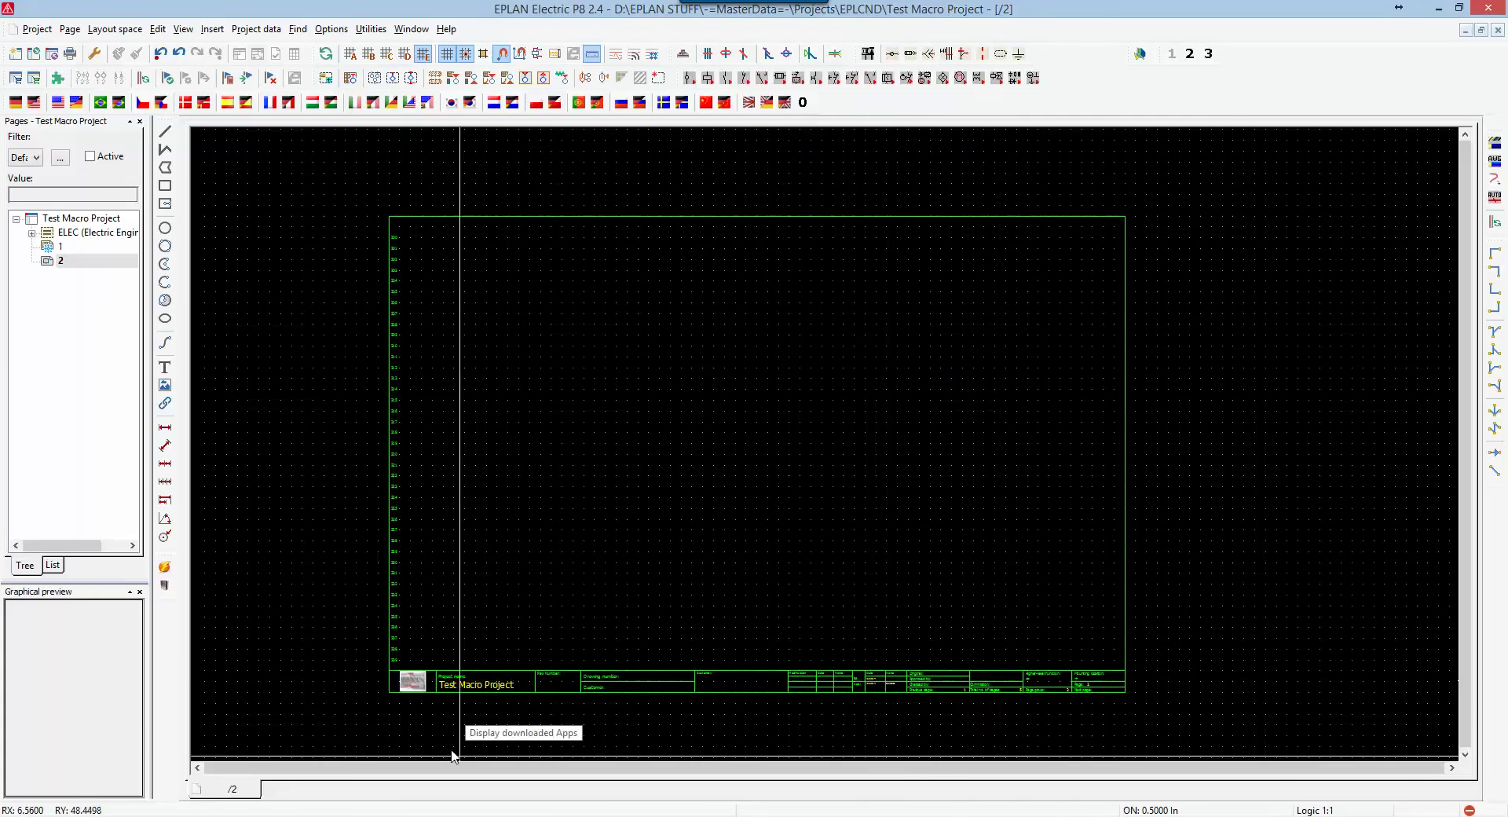
- Add the property Customer: Fax <10111> to the project properties of Test Macro Project
{"action": "scroll", "coordinate": [402, 713], "scroll_direction": "up", "scroll_amount": 2}
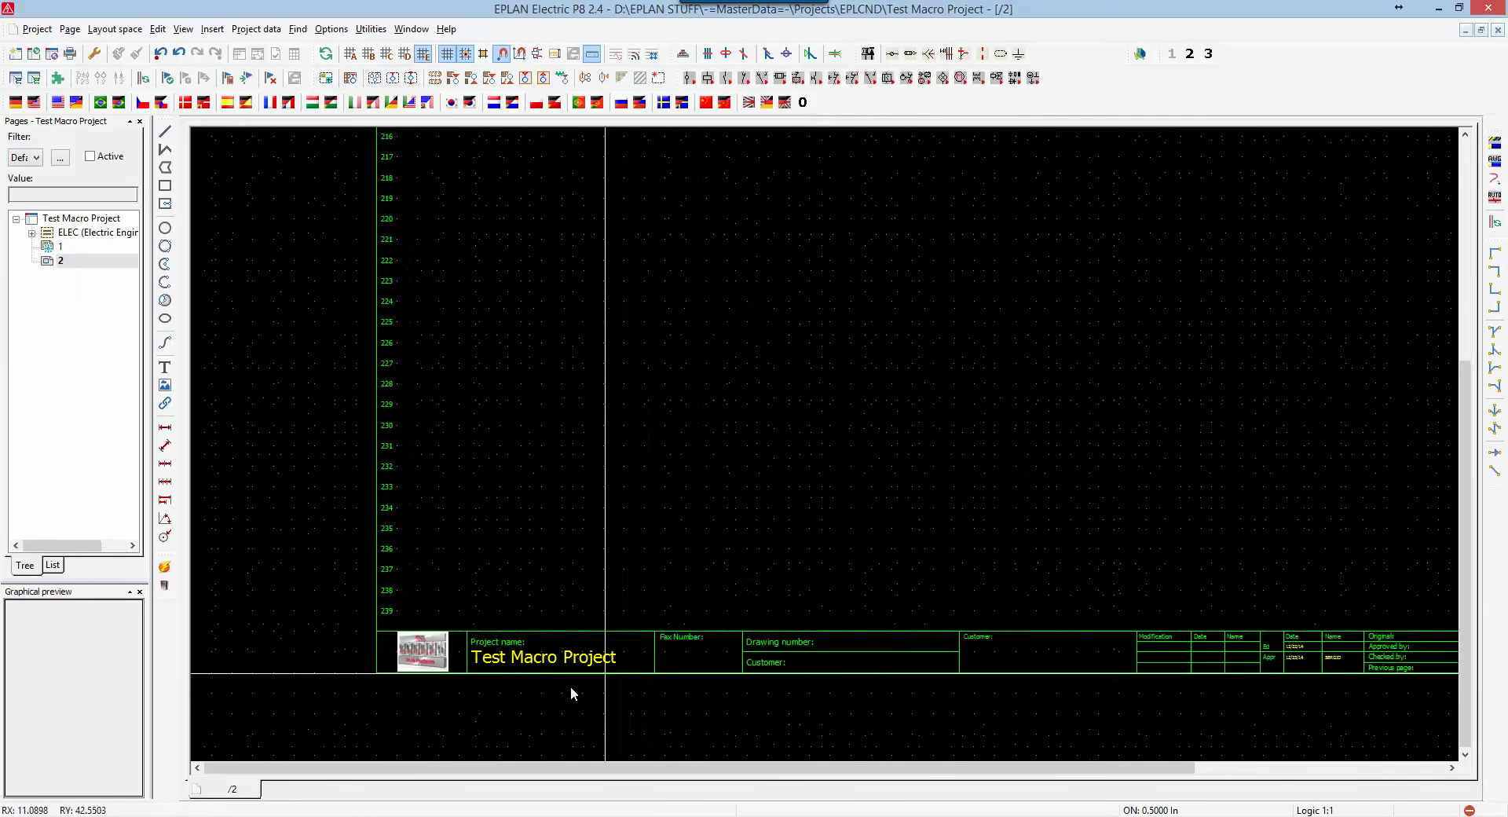
{"action": "scroll", "coordinate": [757, 707], "scroll_direction": "up", "scroll_amount": 1}
{"action": "scroll", "coordinate": [711, 704], "scroll_direction": "up", "scroll_amount": 4}
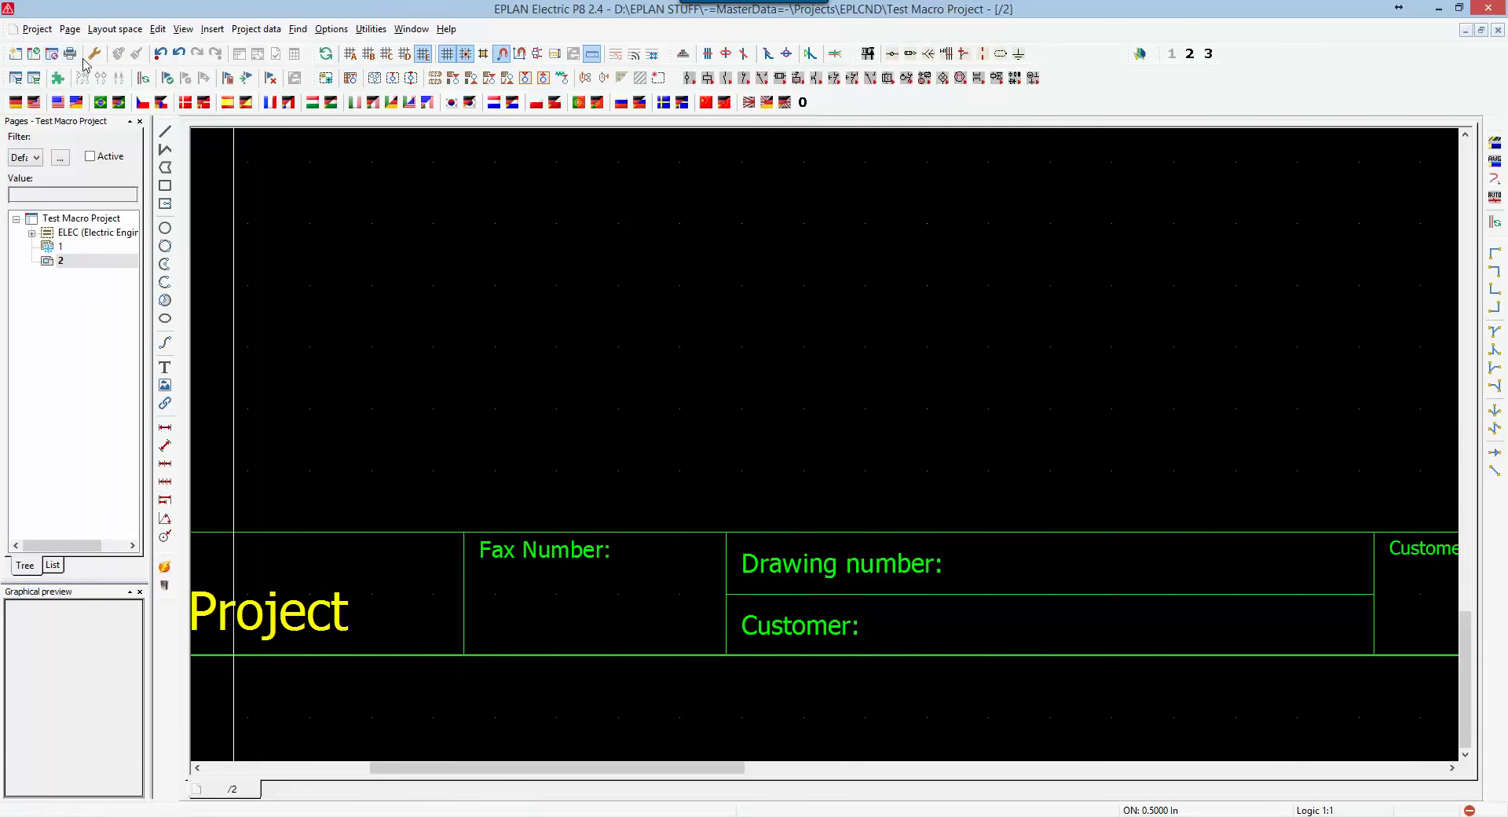
{"action": "left_click", "coordinate": [39, 29]}
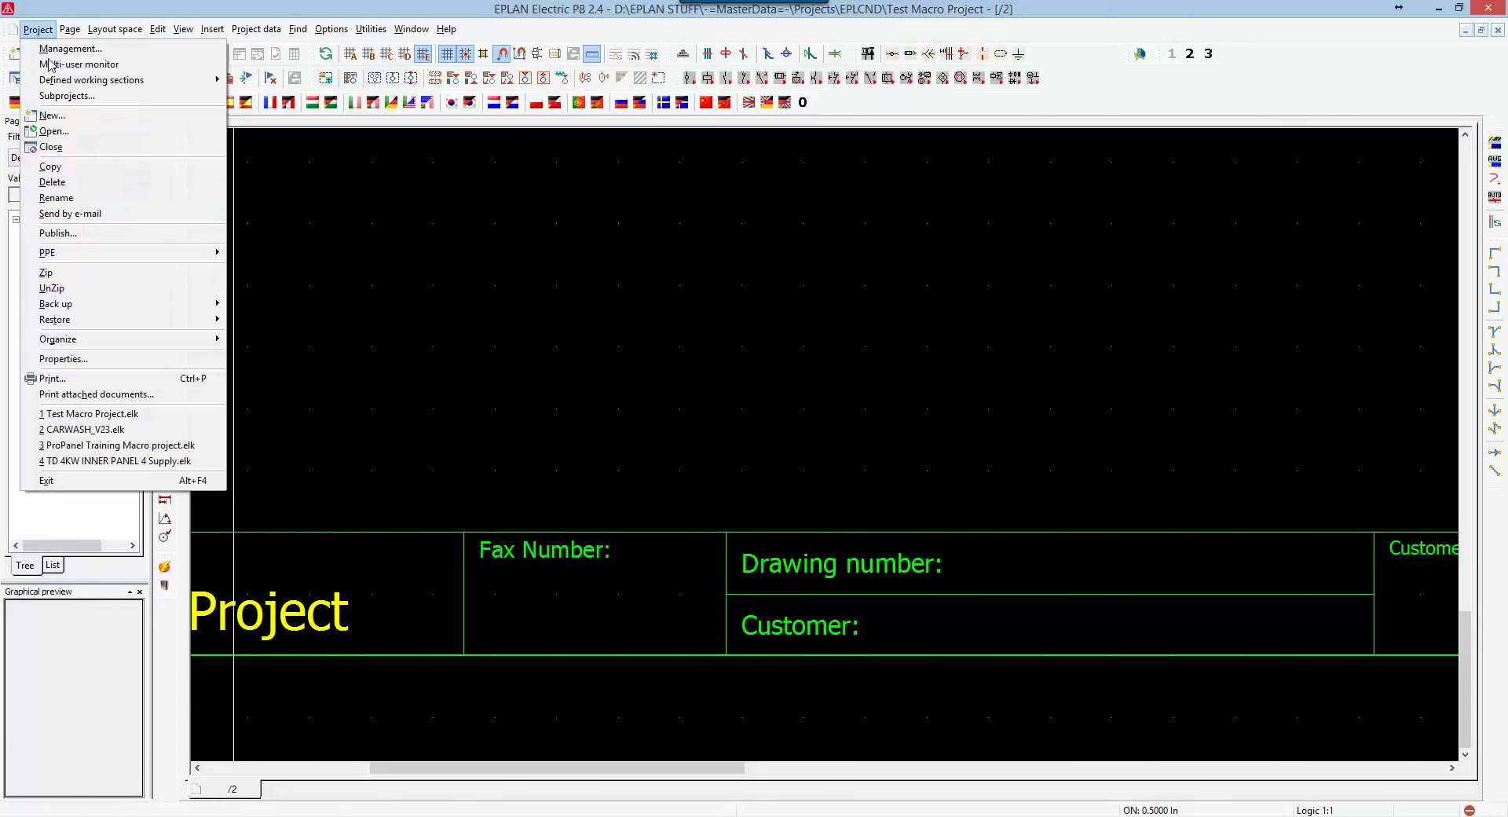
{"action": "left_click", "coordinate": [73, 359]}
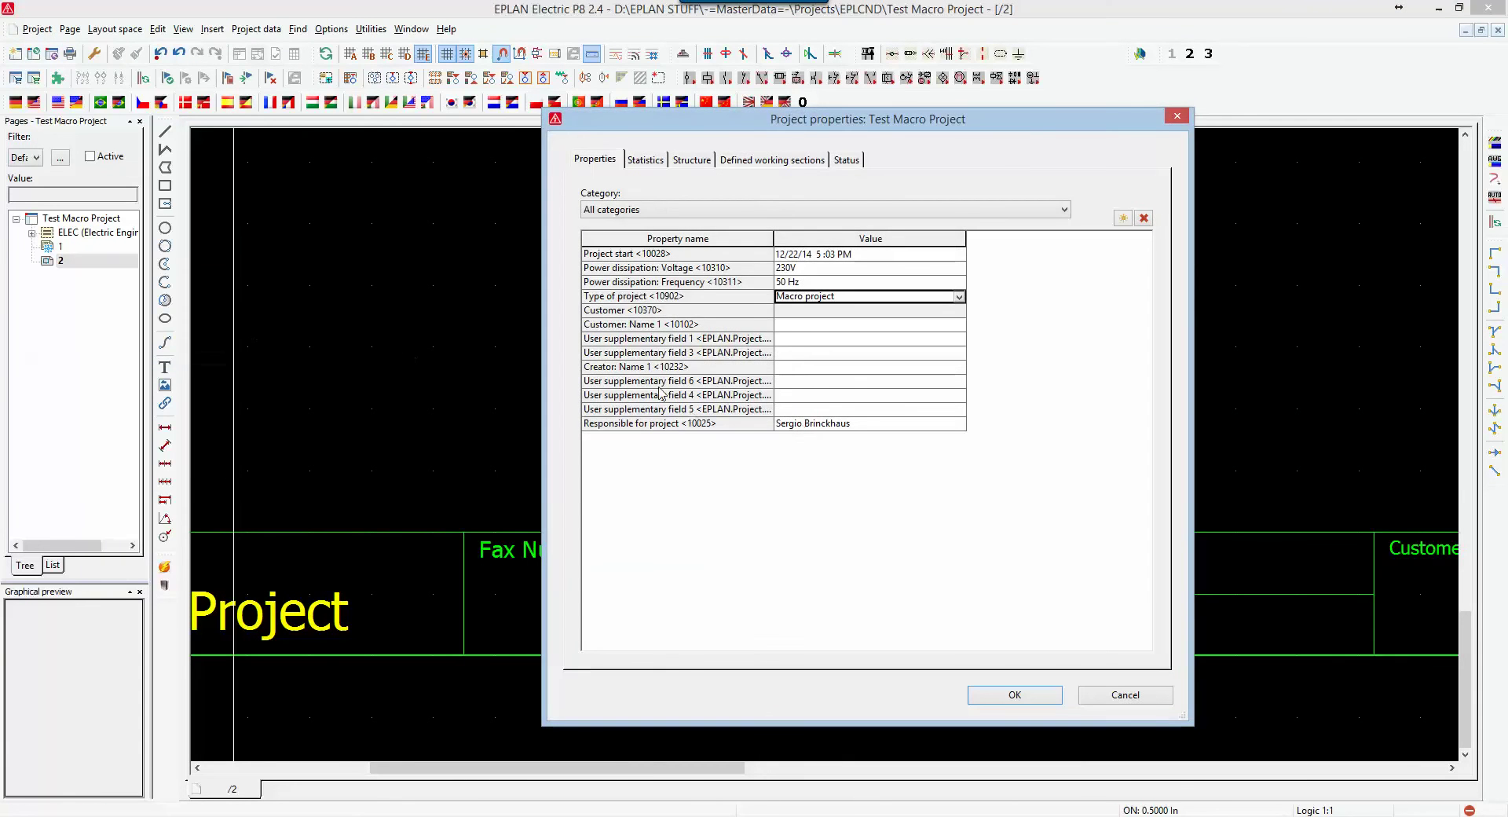
{"action": "left_click", "coordinate": [1122, 219]}
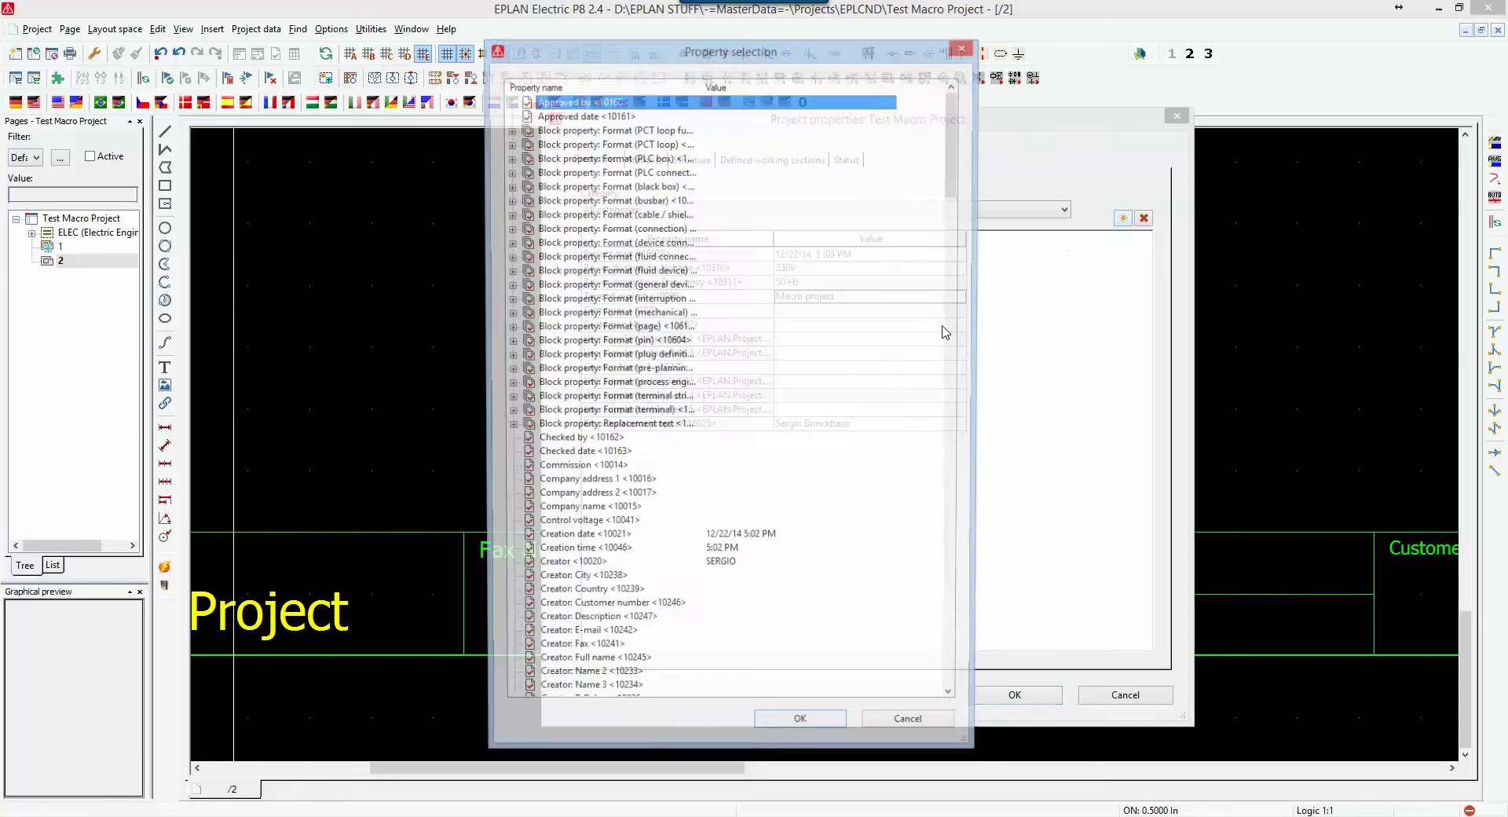
{"action": "left_click", "coordinate": [620, 640]}
{"action": "scroll", "coordinate": [621, 649], "scroll_direction": "down", "scroll_amount": 7}
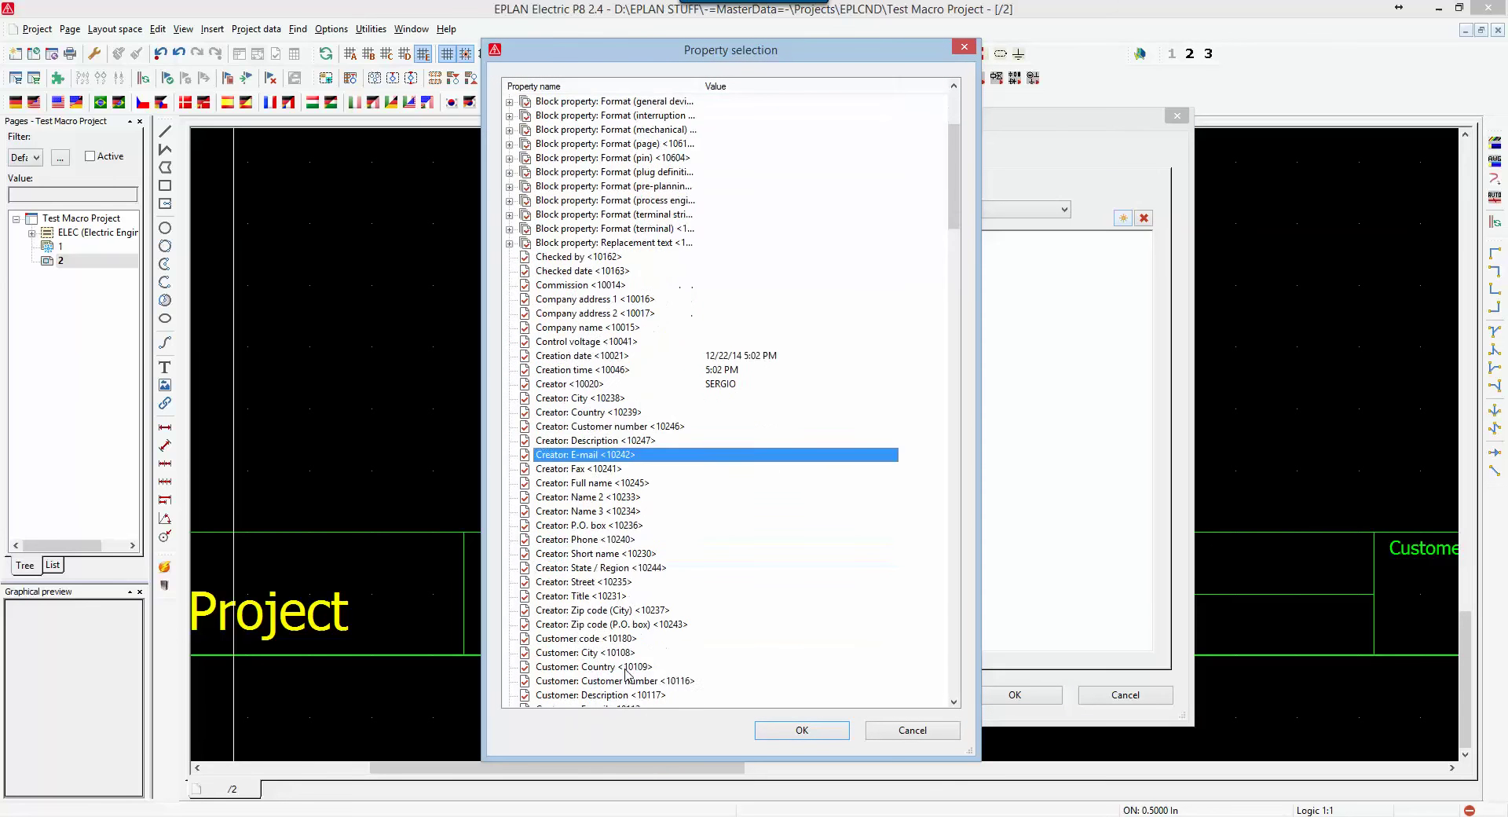
{"action": "left_click", "coordinate": [595, 612]}
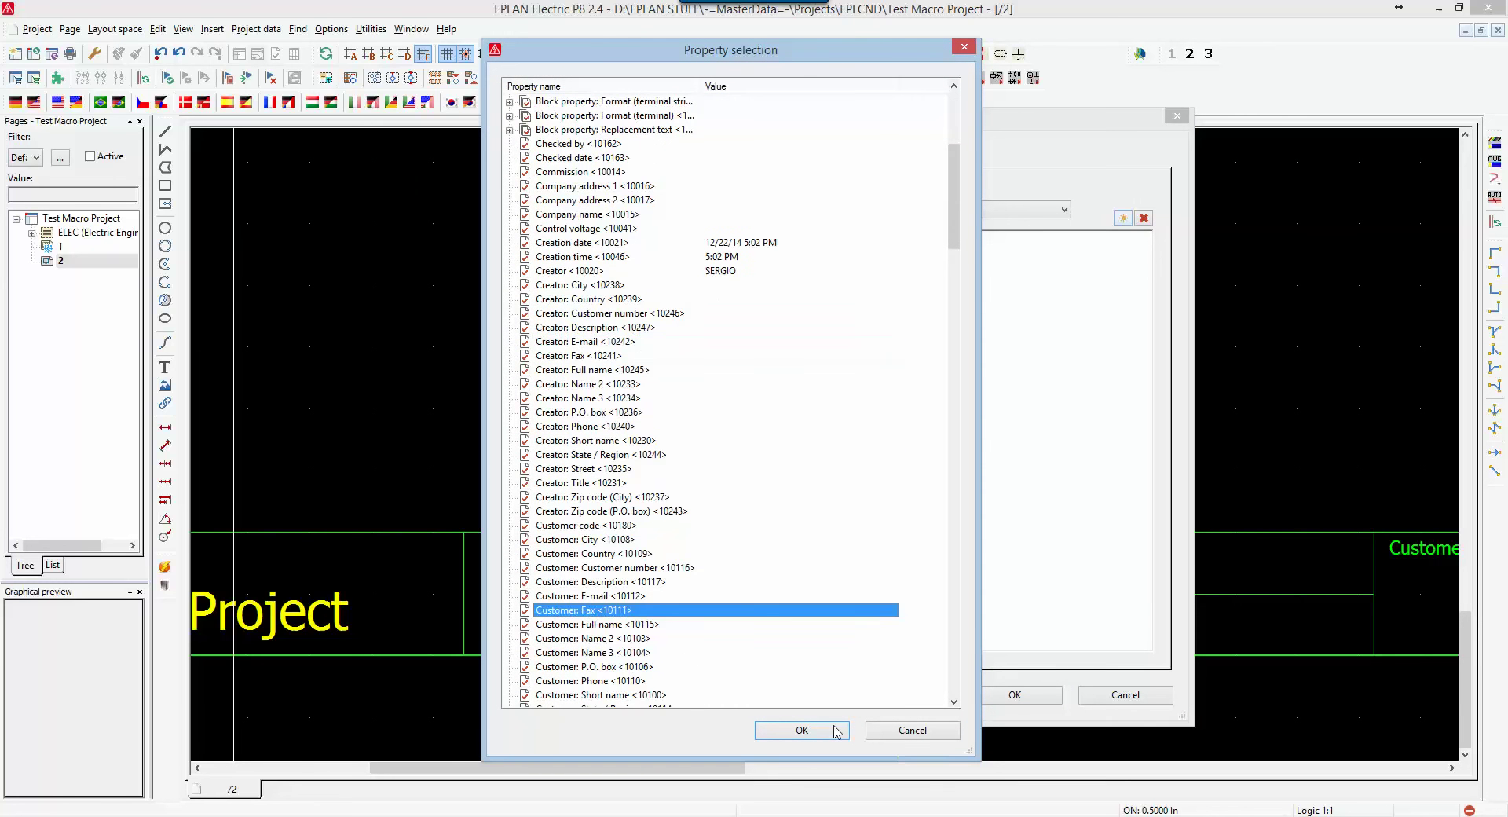
{"action": "left_click", "coordinate": [801, 729]}
- Enter the customer's fax number in the Customer: Fax property, apply the project properties and check the title block on page 2
{"action": "left_click", "coordinate": [841, 441]}
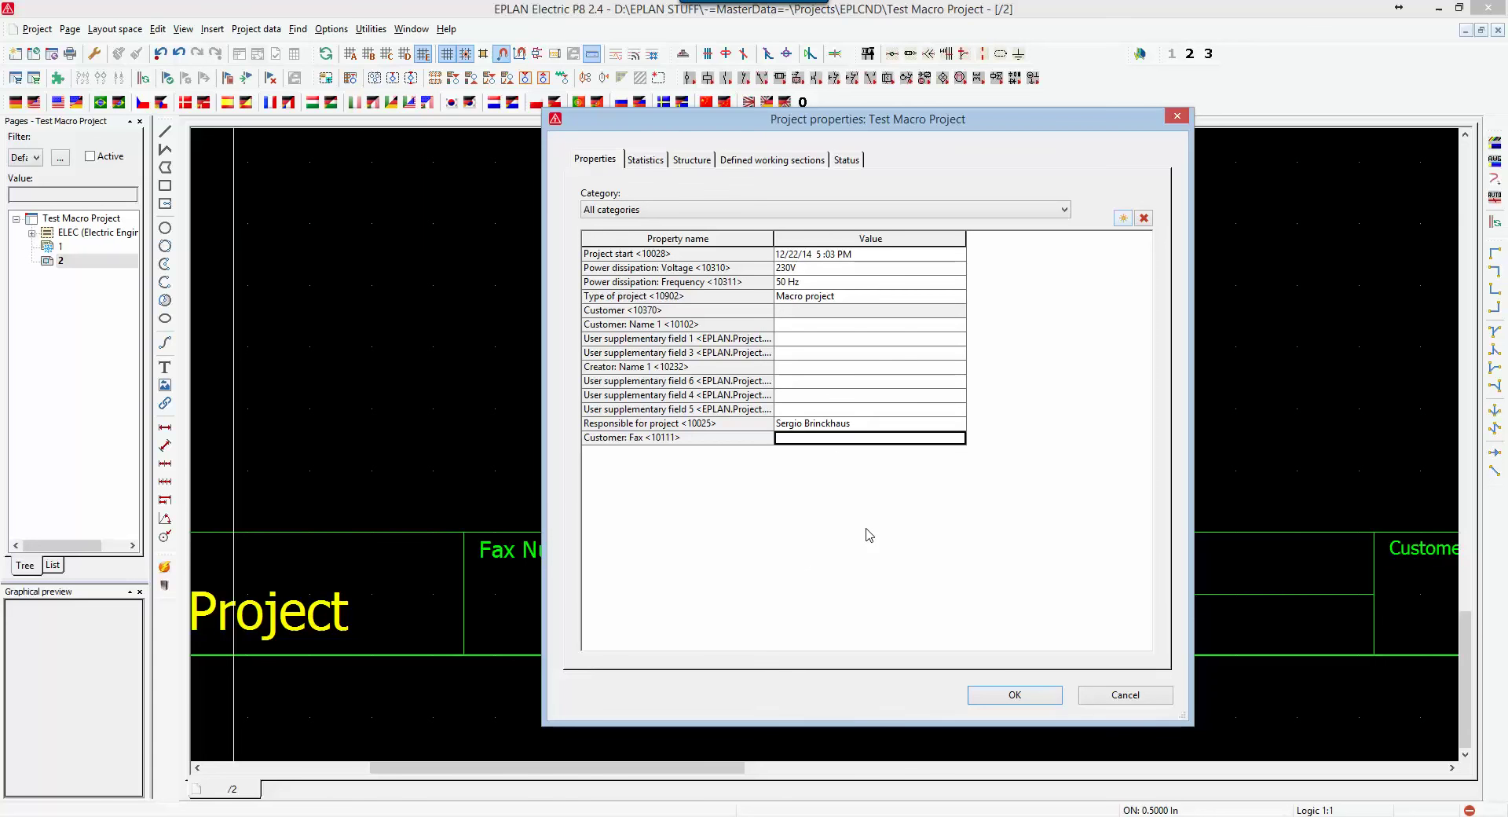
{"action": "type", "text": "555-123-4567"}
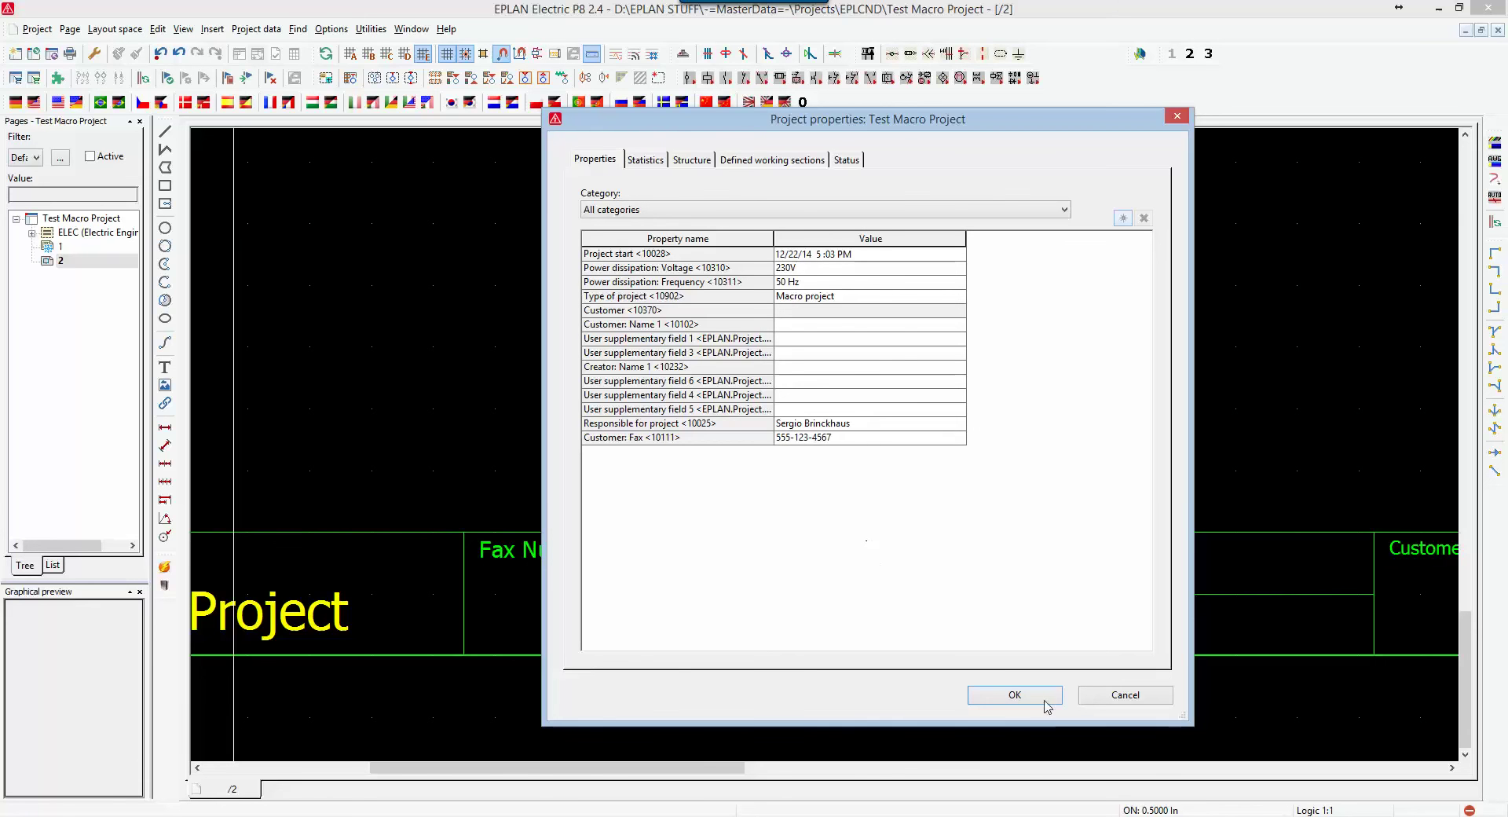
{"action": "left_click", "coordinate": [1045, 699]}
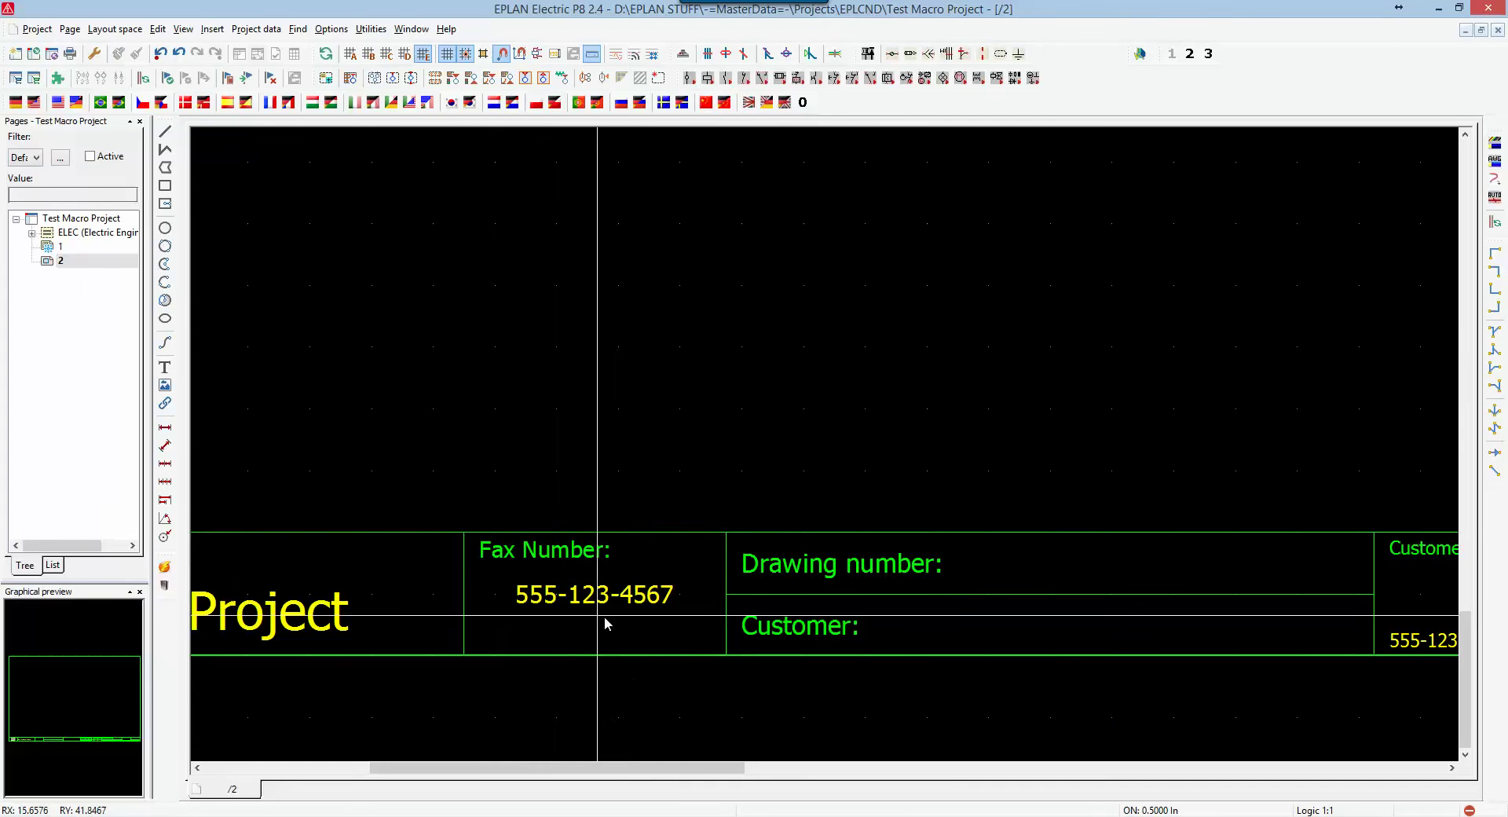
{"action": "scroll", "coordinate": [625, 640], "scroll_direction": "down", "scroll_amount": 2}
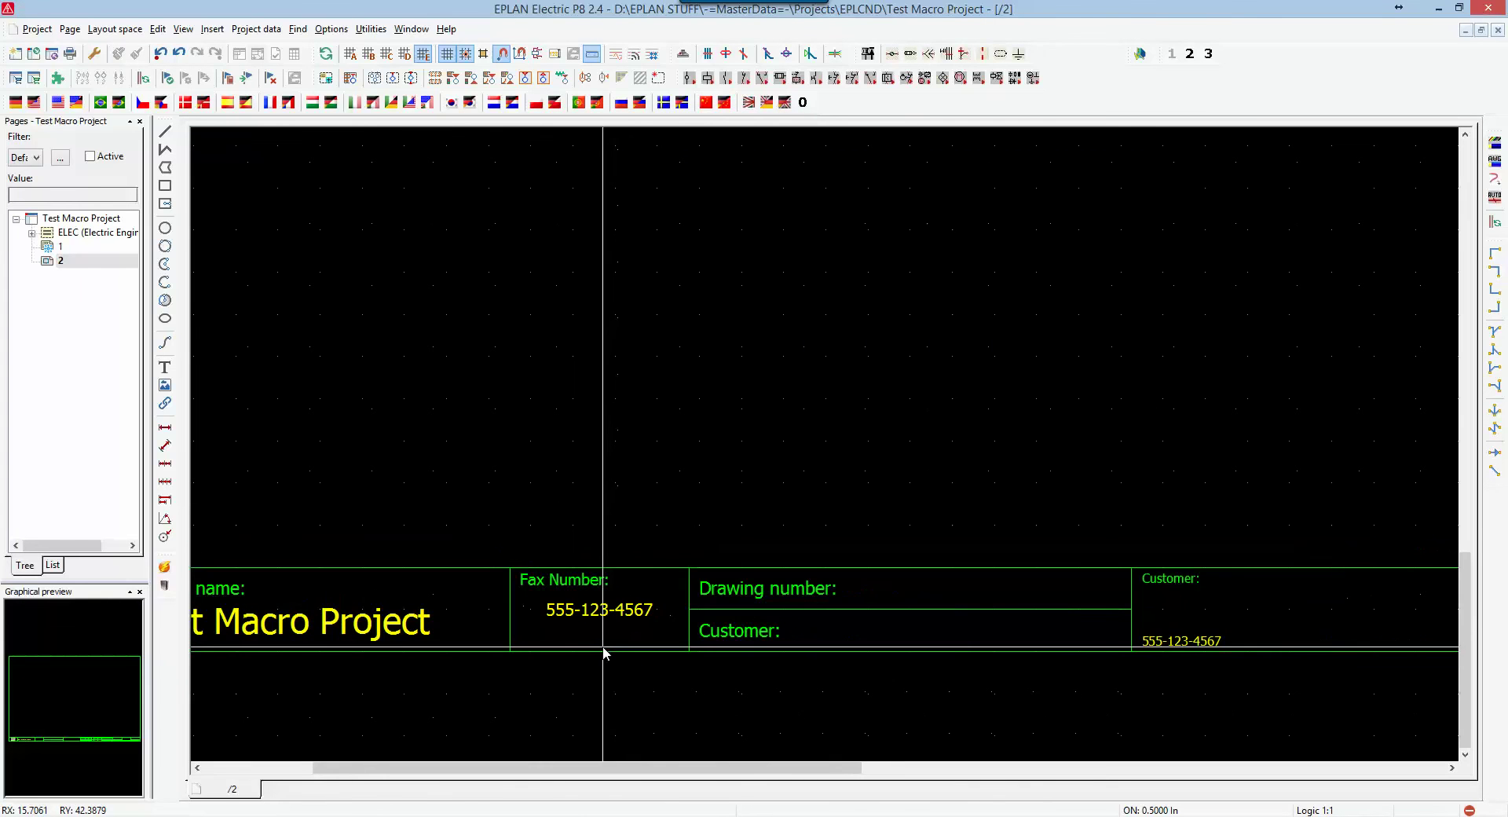
{"action": "scroll", "coordinate": [609, 662], "scroll_direction": "down", "scroll_amount": 3}
{"action": "middle_click_drag", "start_coordinate": [668, 529], "coordinate": [638, 587]}
{"action": "scroll", "coordinate": [626, 583], "scroll_direction": "down", "scroll_amount": 1}
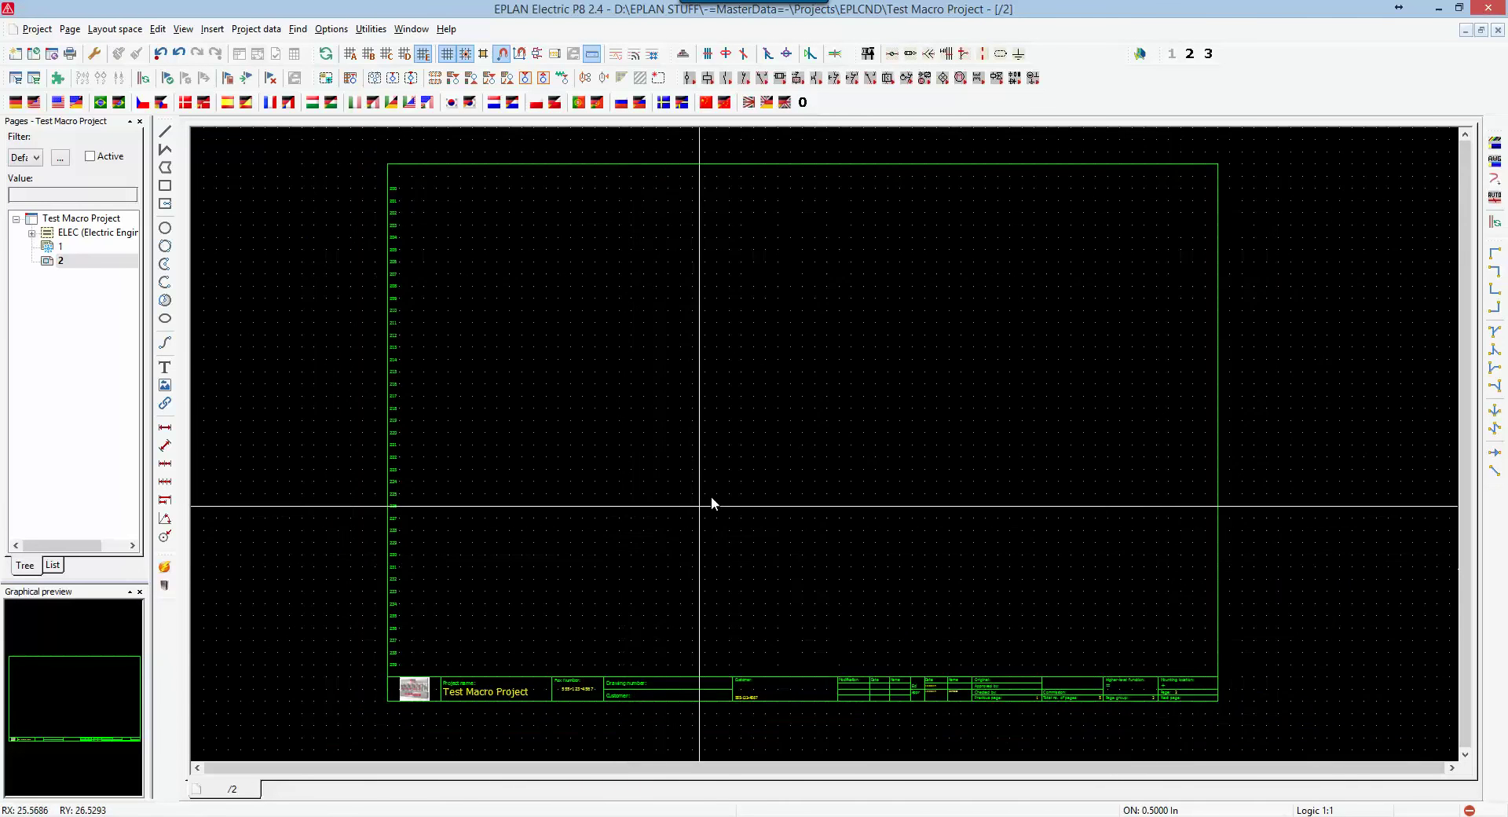